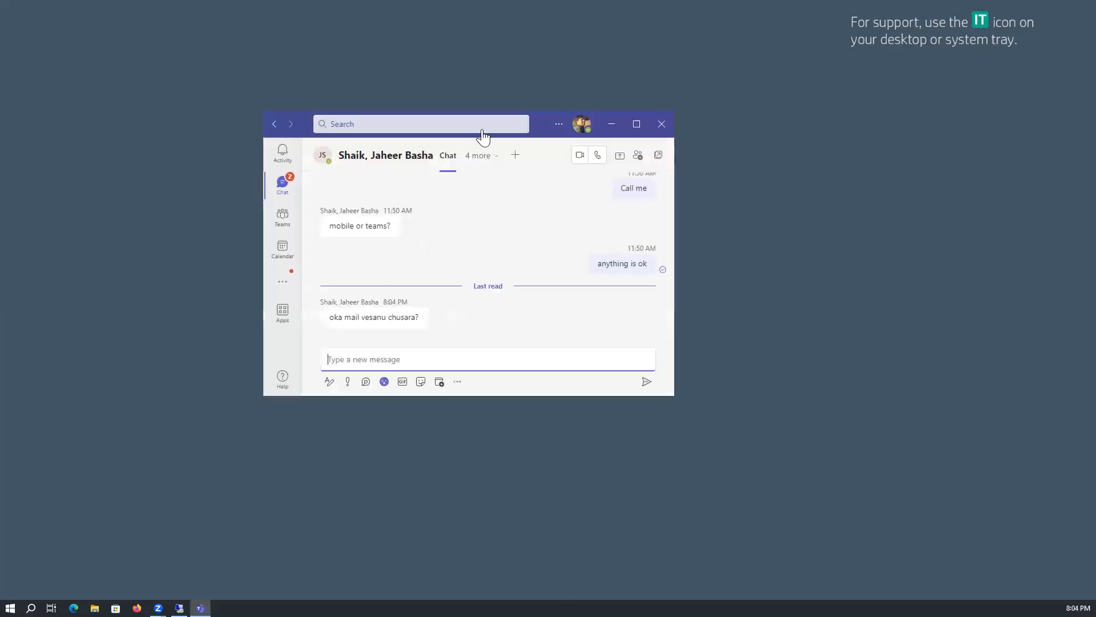
- Switch to the remote desktop session and bring up the vSphere Client page
drag(514, 129, 0, 129)
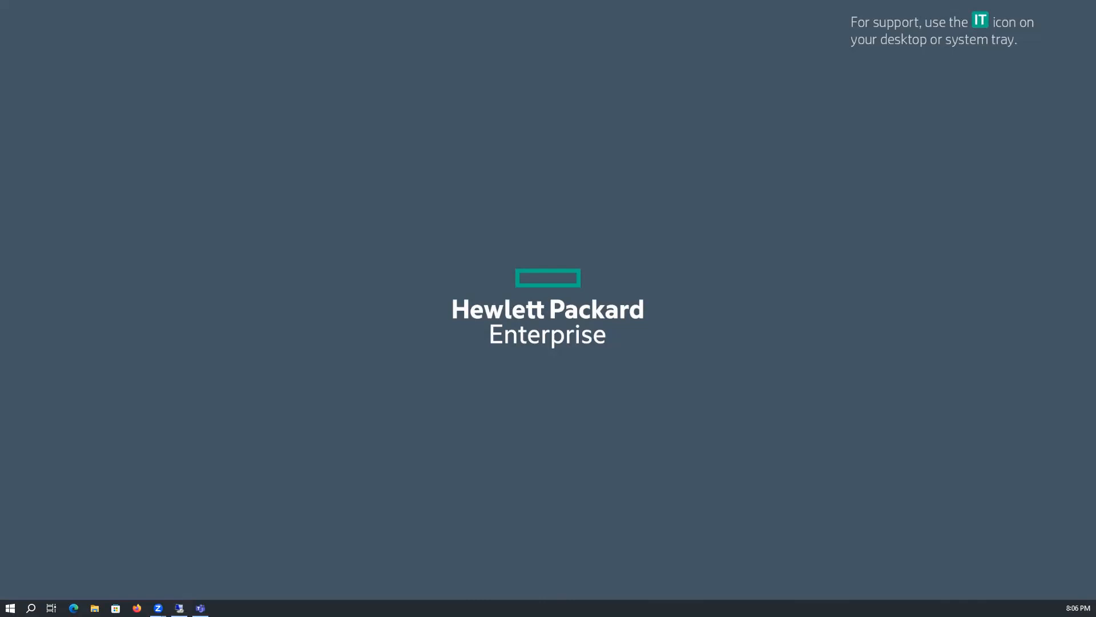
click(180, 608)
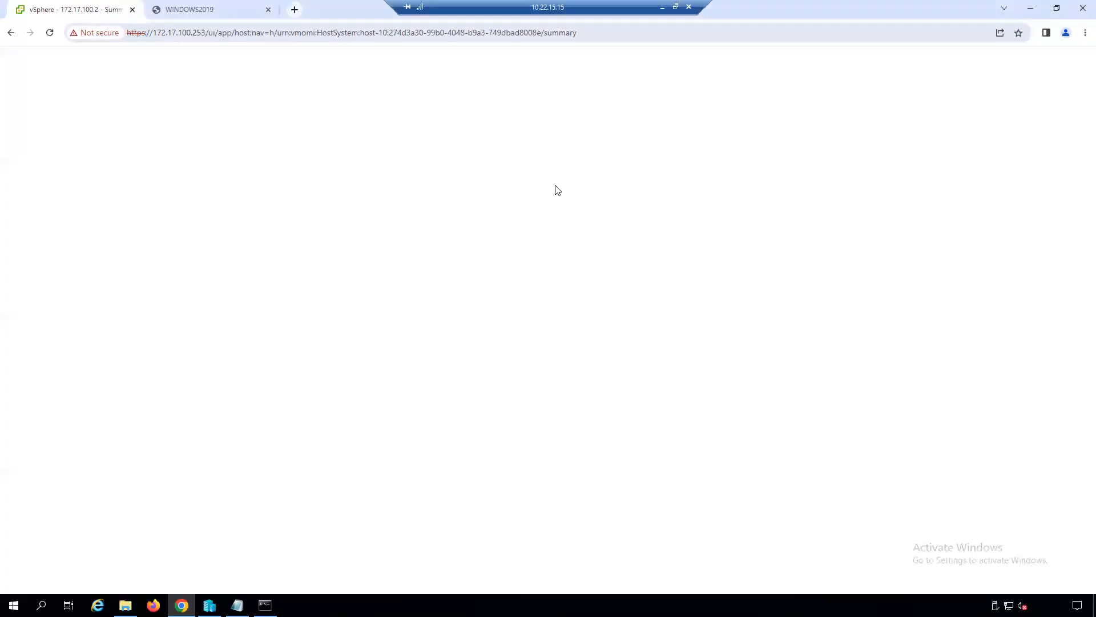
click(220, 9)
click(93, 10)
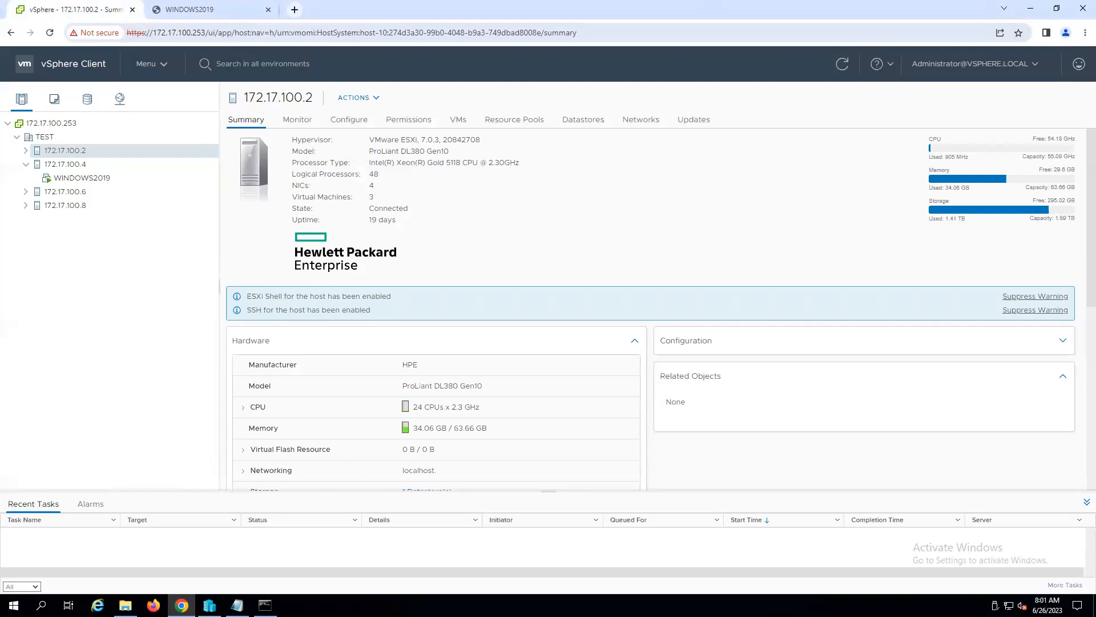
- Examine the virtual machines under the TEST hosts and the summaries of host 172.17.100.8 and the WINDOWS2019 virtual machine
click(29, 164)
click(26, 150)
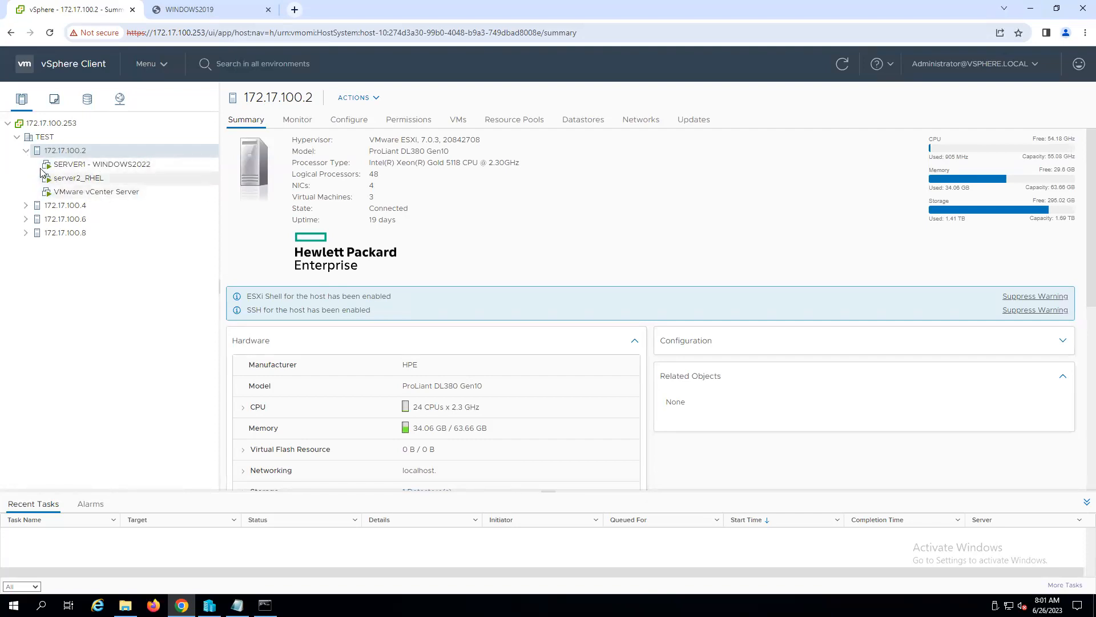
click(25, 151)
click(25, 164)
click(26, 164)
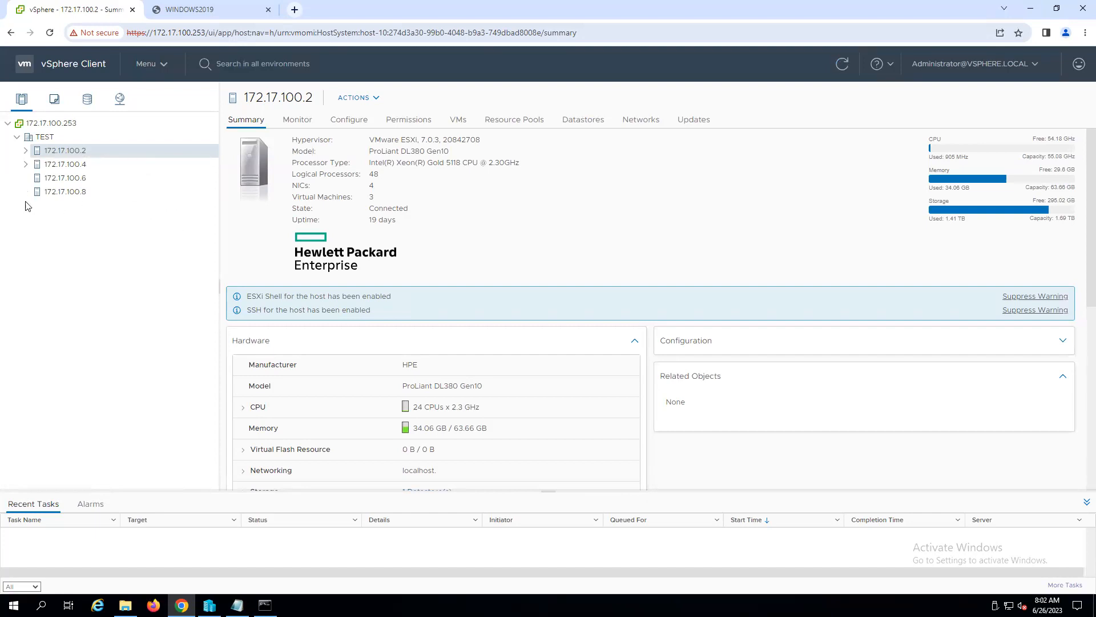
click(71, 192)
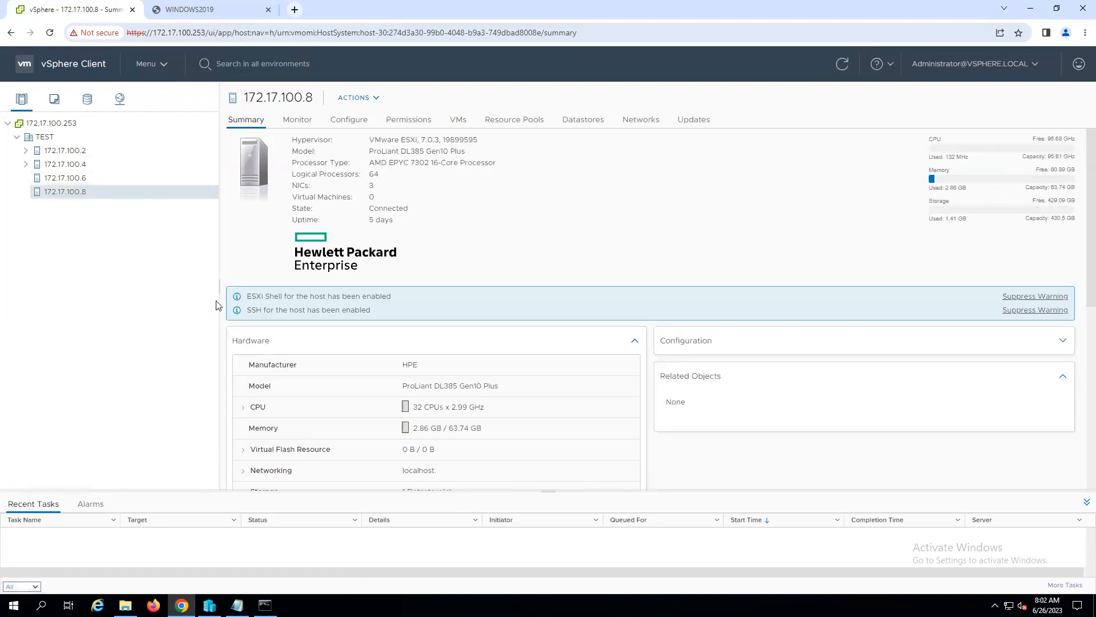
click(24, 164)
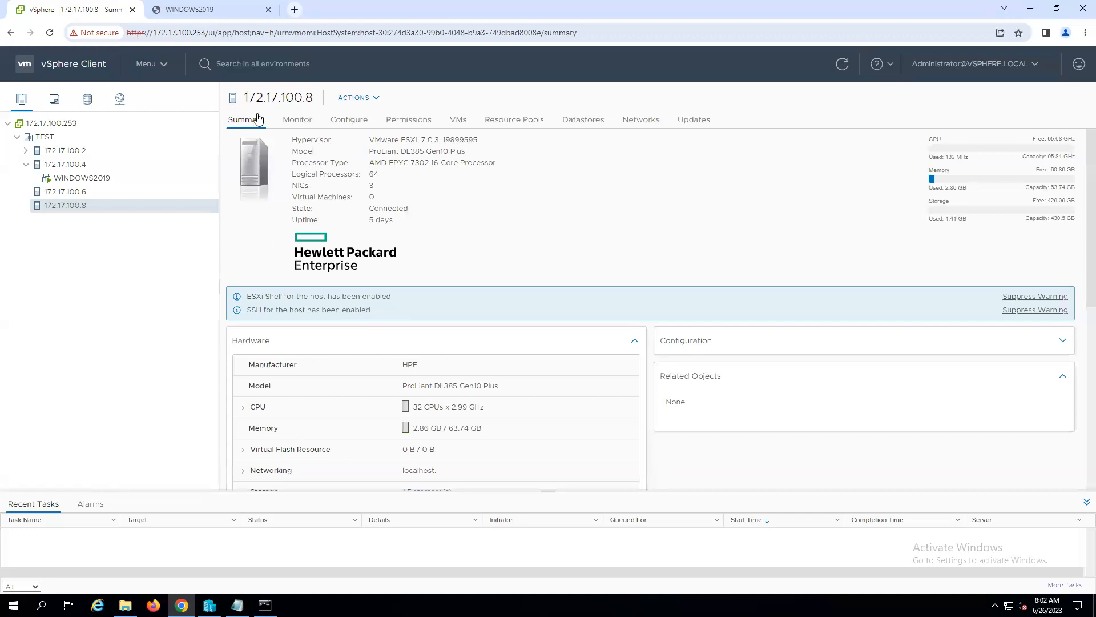
click(80, 179)
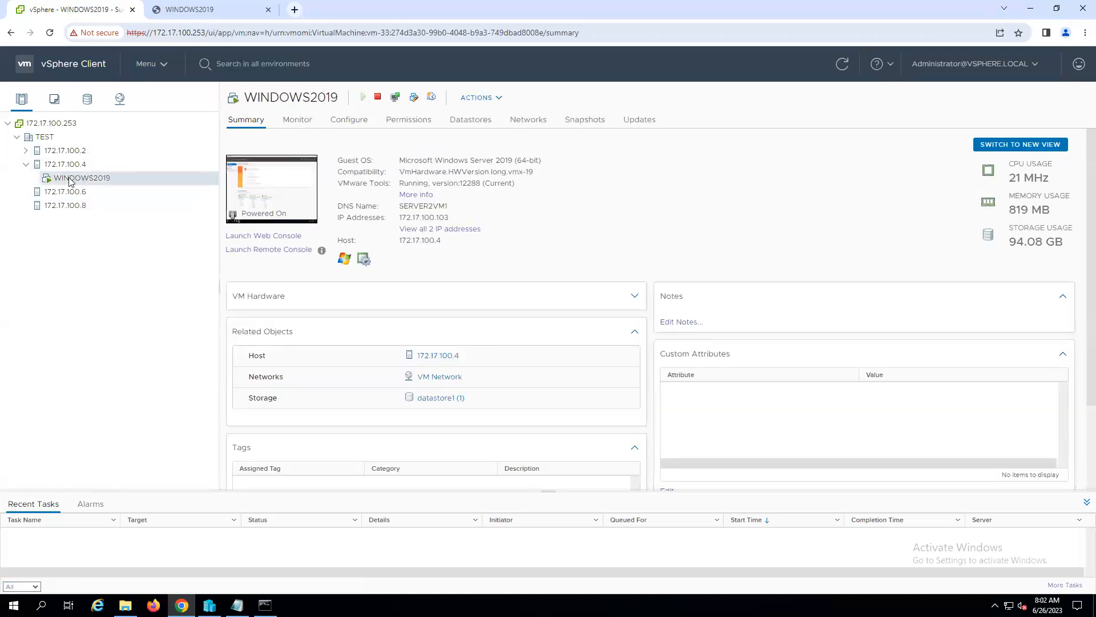
right_click(71, 182)
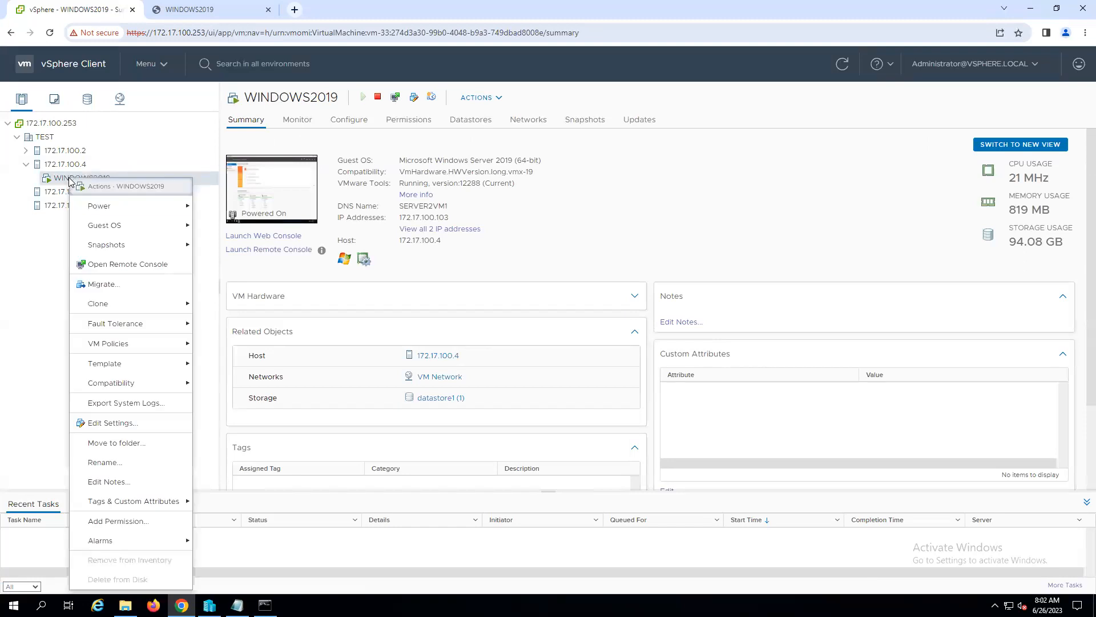
mouse_move(108, 309)
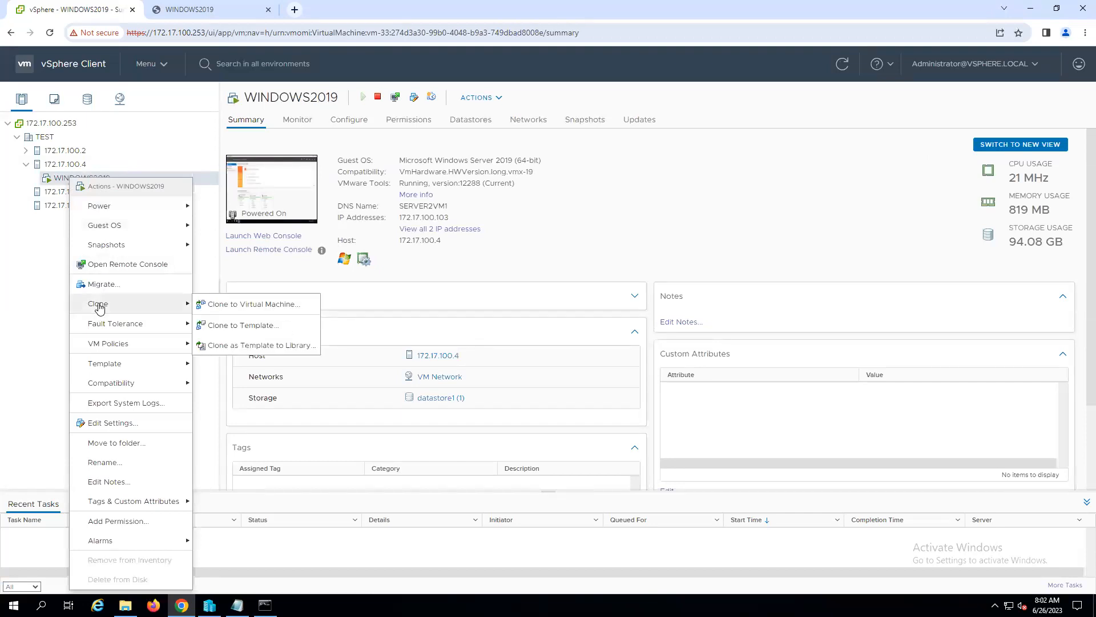
click(269, 309)
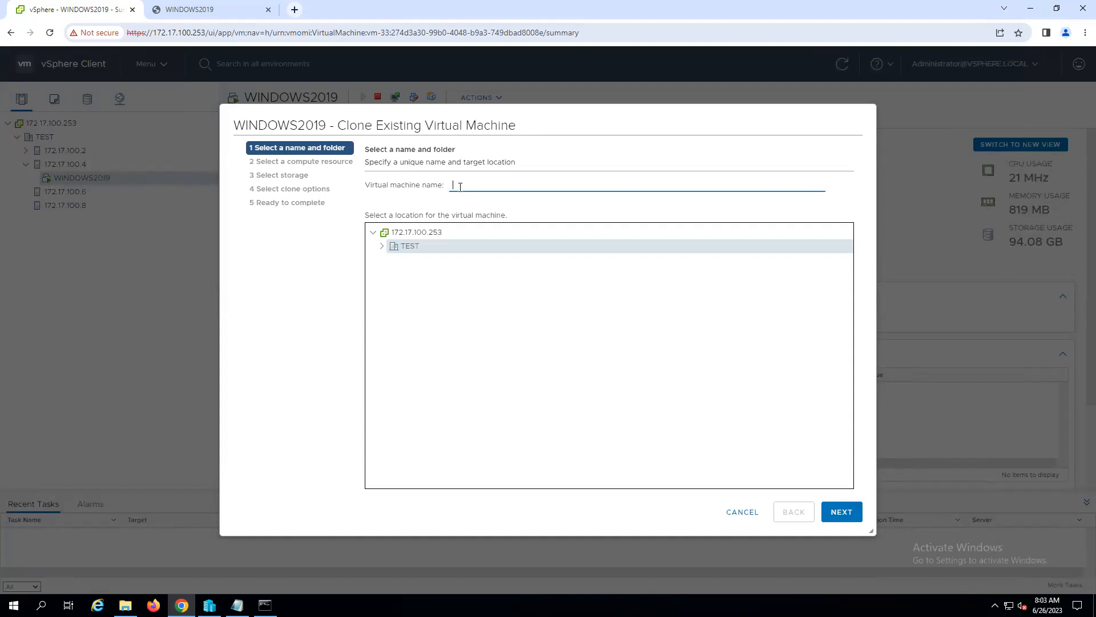
text(SERVER4_VM1)
click(382, 246)
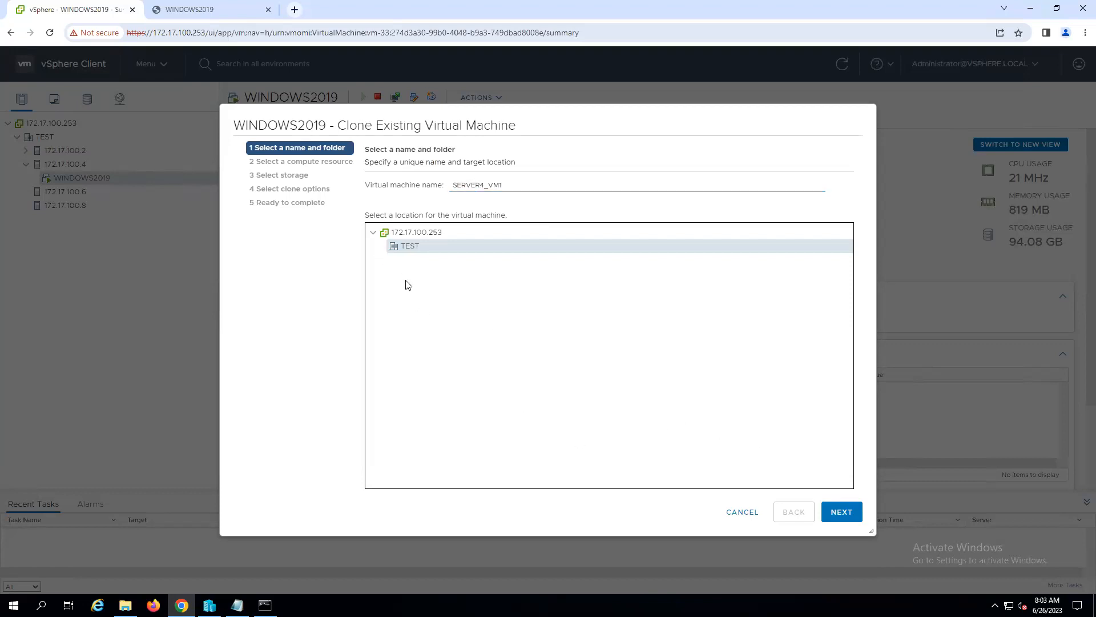
click(843, 513)
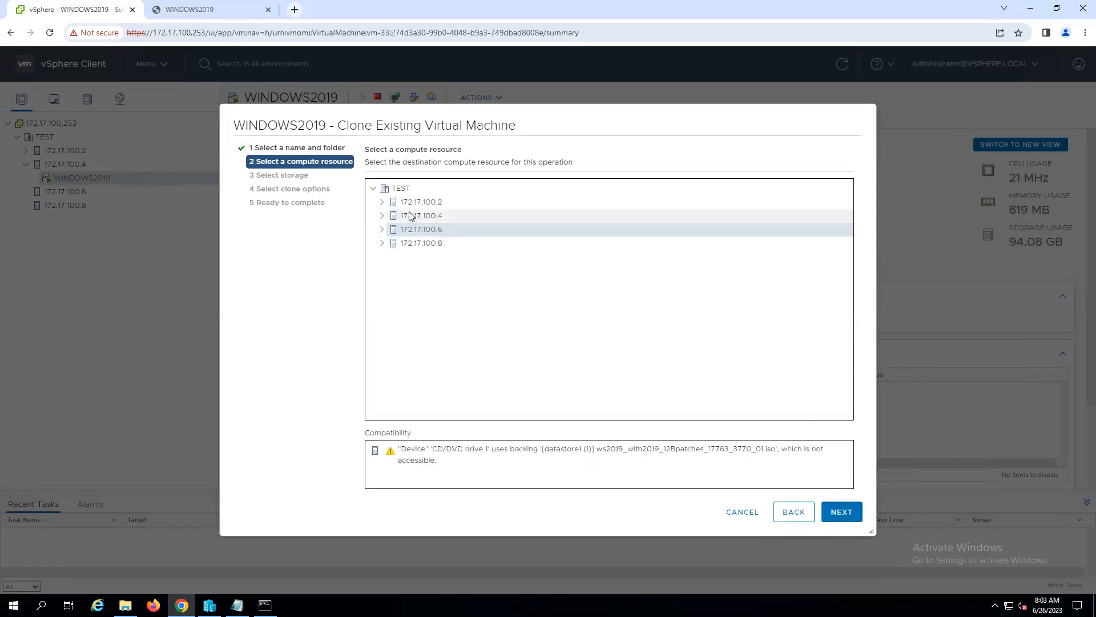
click(424, 244)
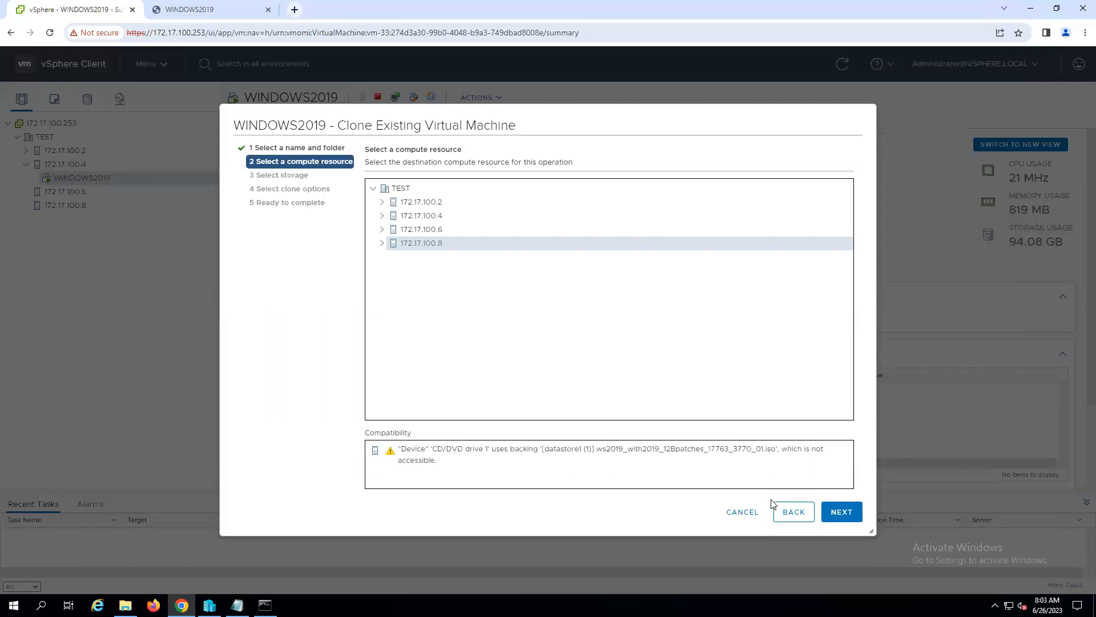
click(742, 512)
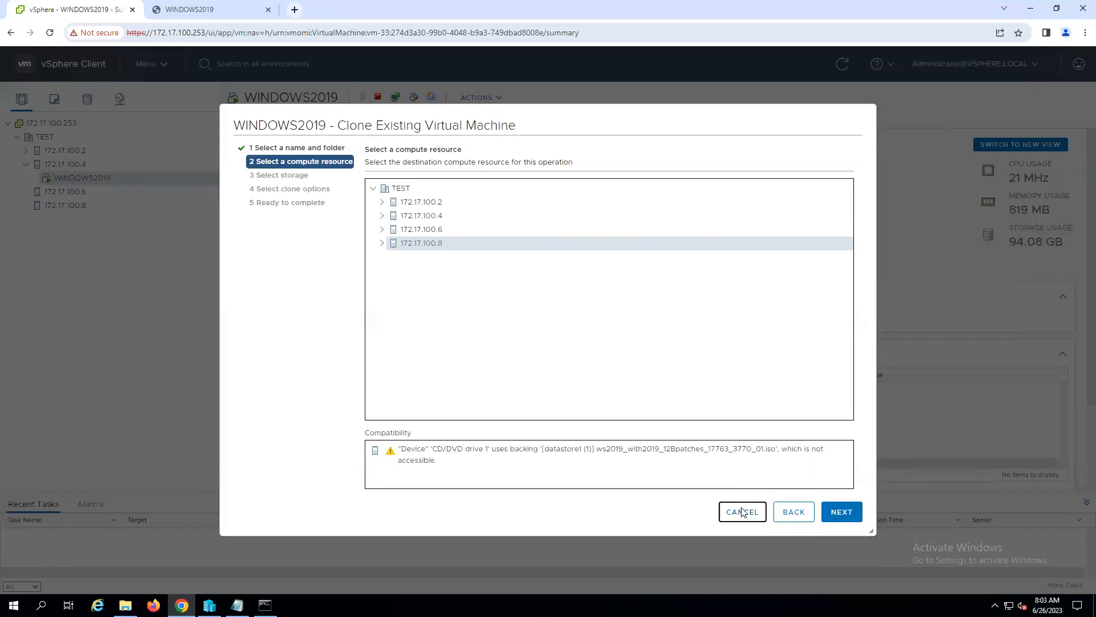
- Set CD/DVD drive 1 of the WINDOWS2019 virtual machine to Client Device and save the settings
right_click(84, 182)
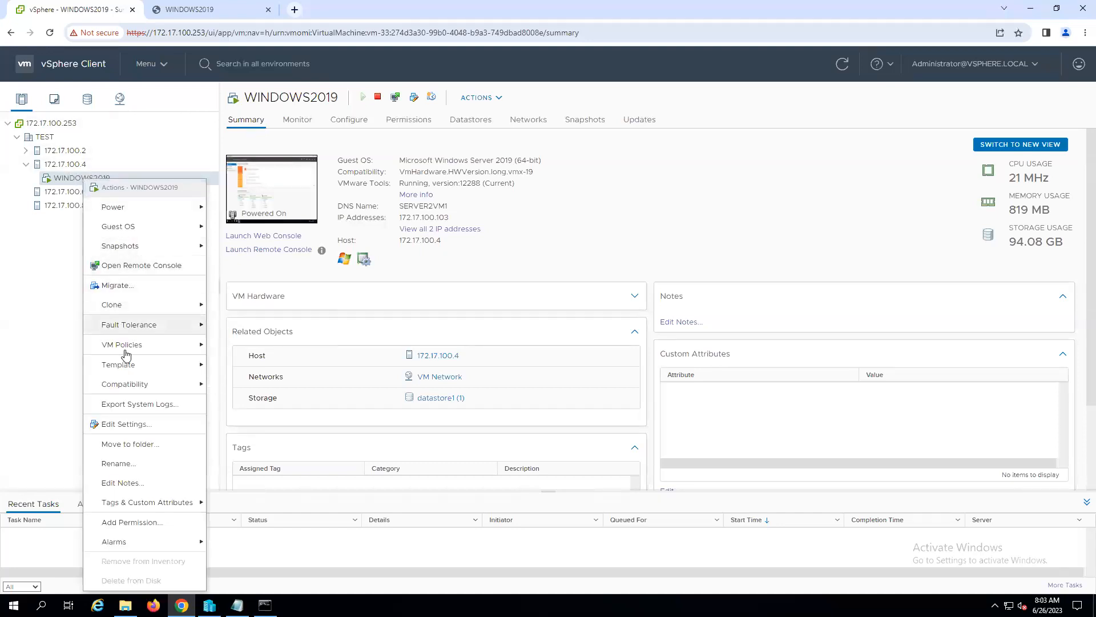
click(126, 425)
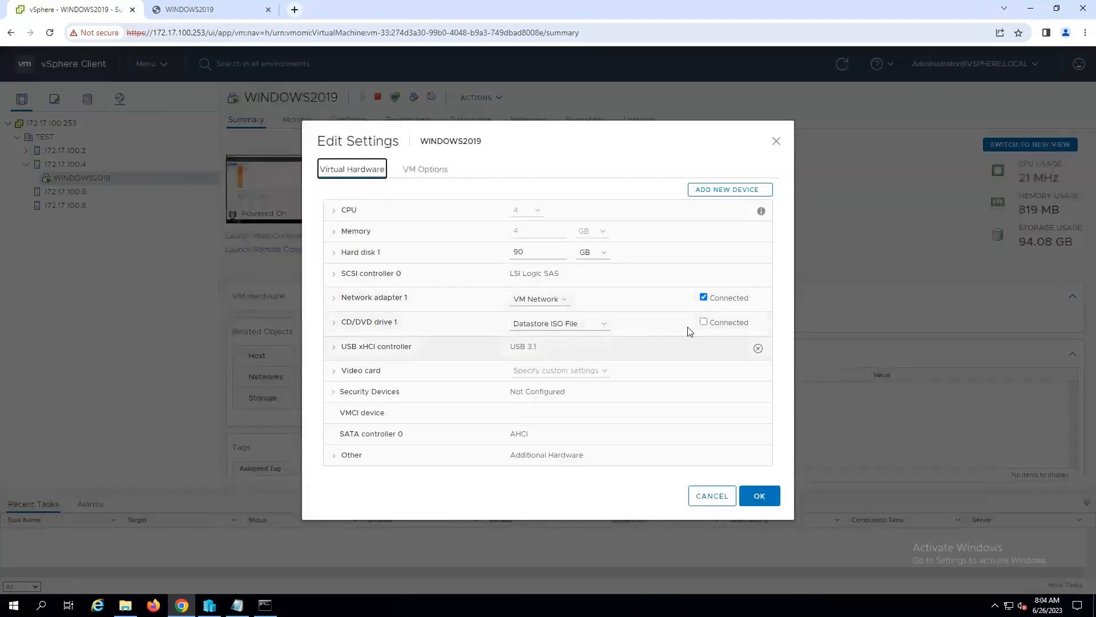
click(606, 327)
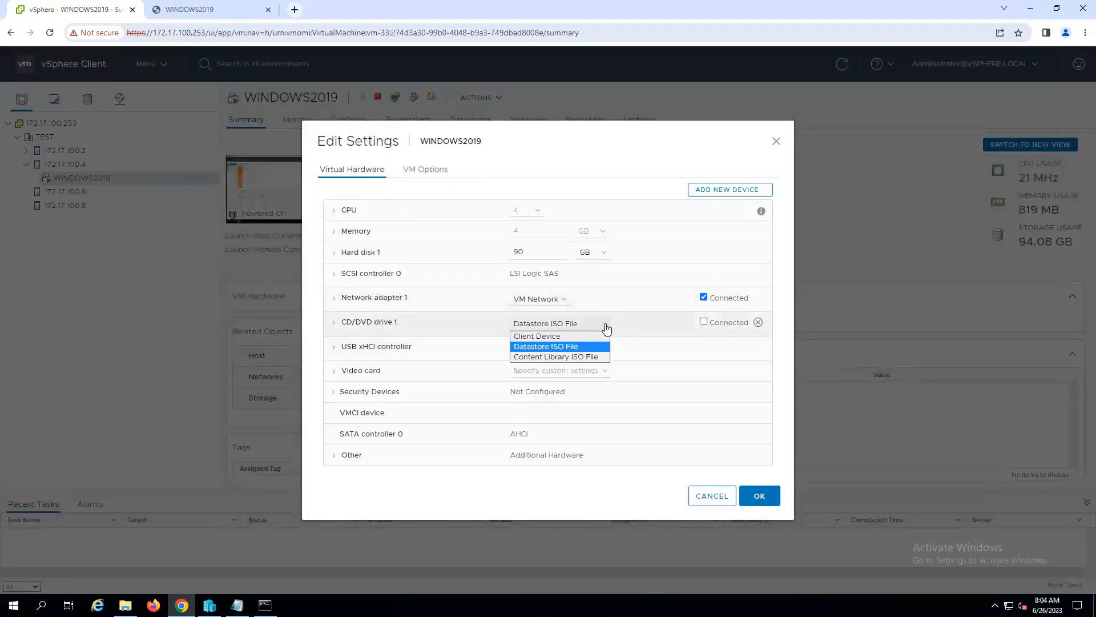
click(538, 339)
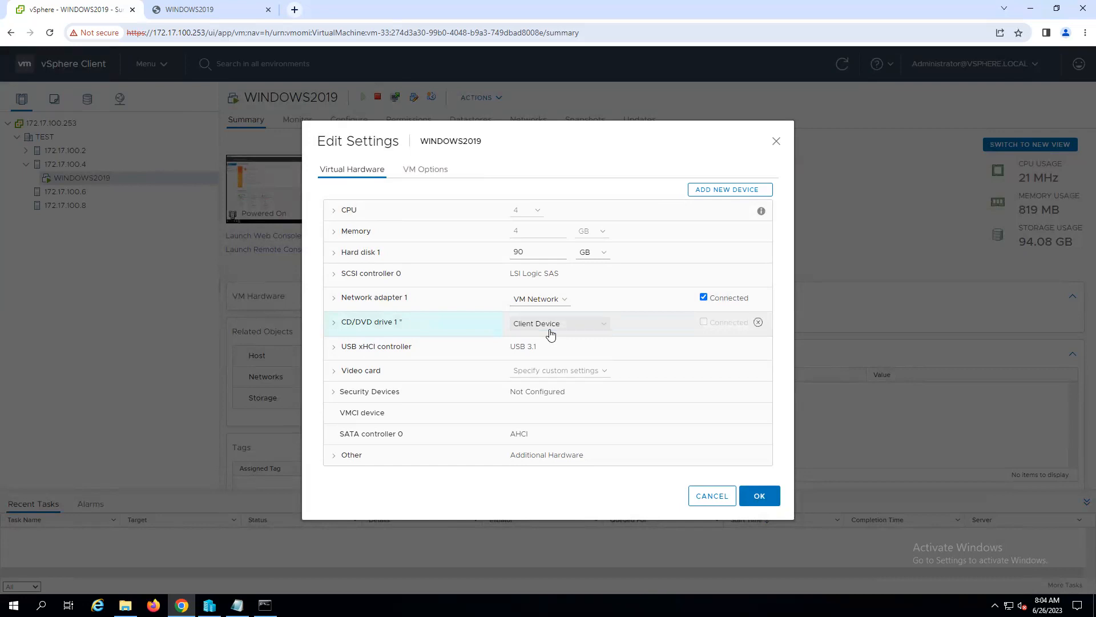
click(772, 498)
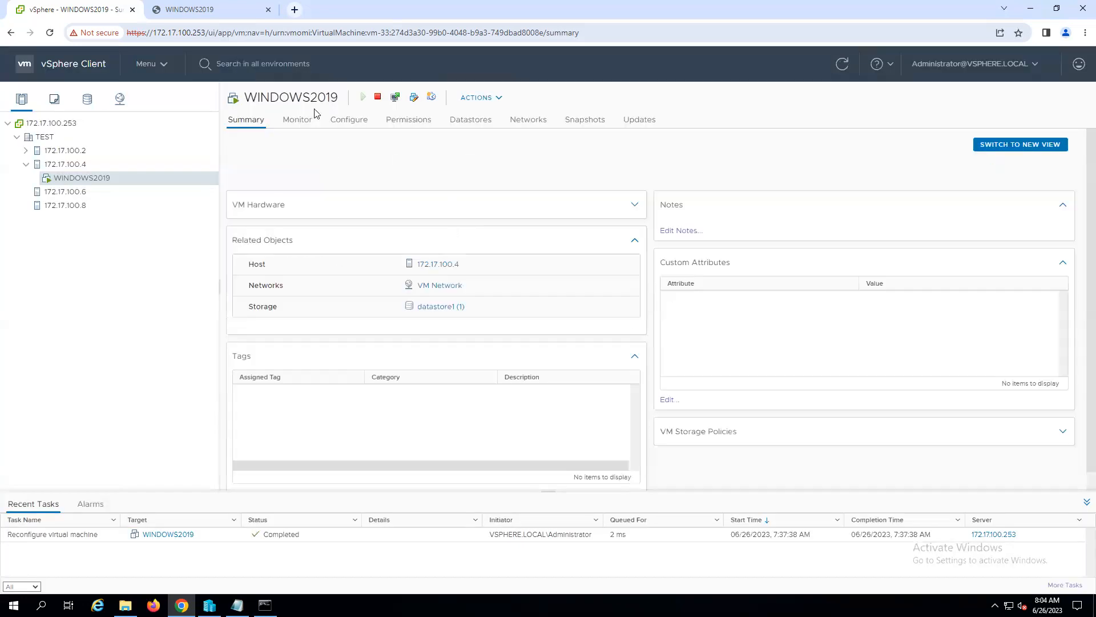
- Start cloning WINDOWS2019 to a virtual machine named SERVER4_VM1_WINDOWS2019 located in the TEST datacenter
right_click(76, 183)
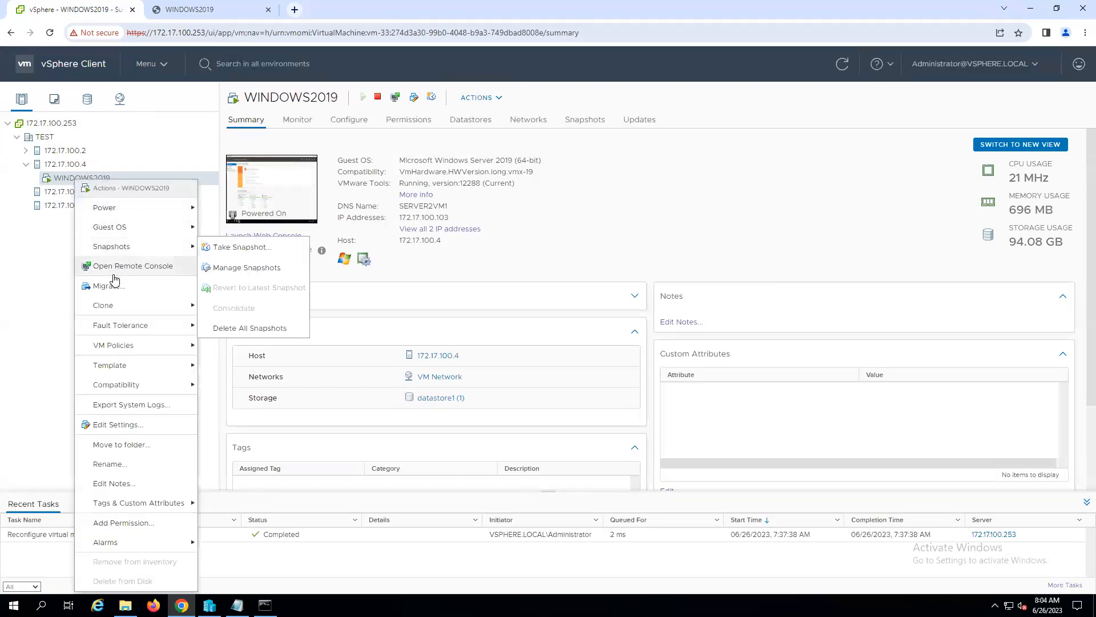
mouse_move(120, 312)
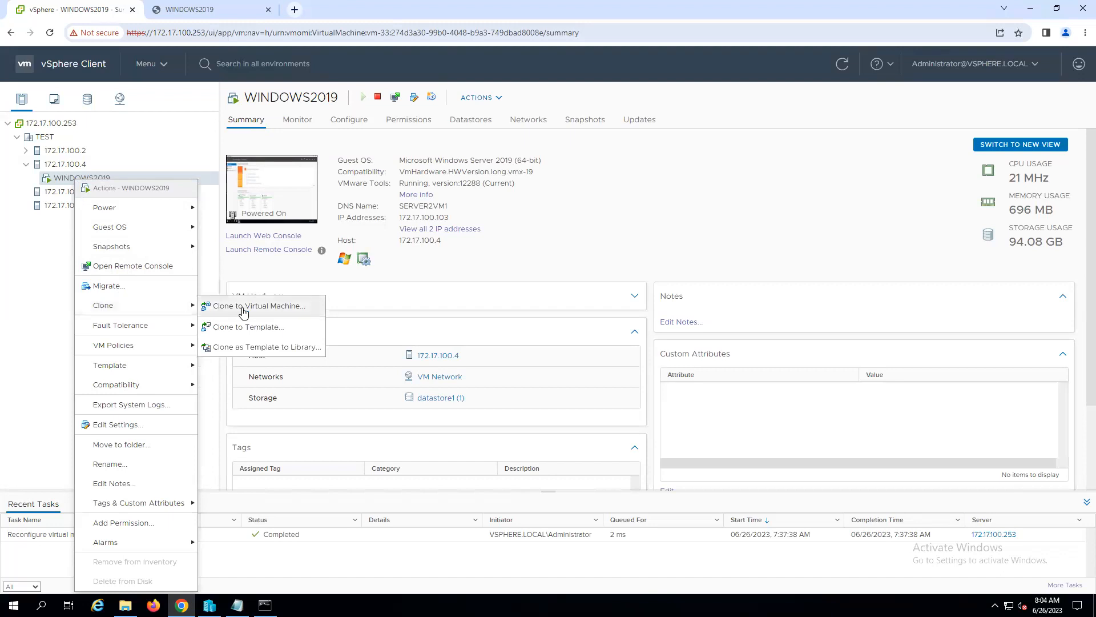
click(243, 310)
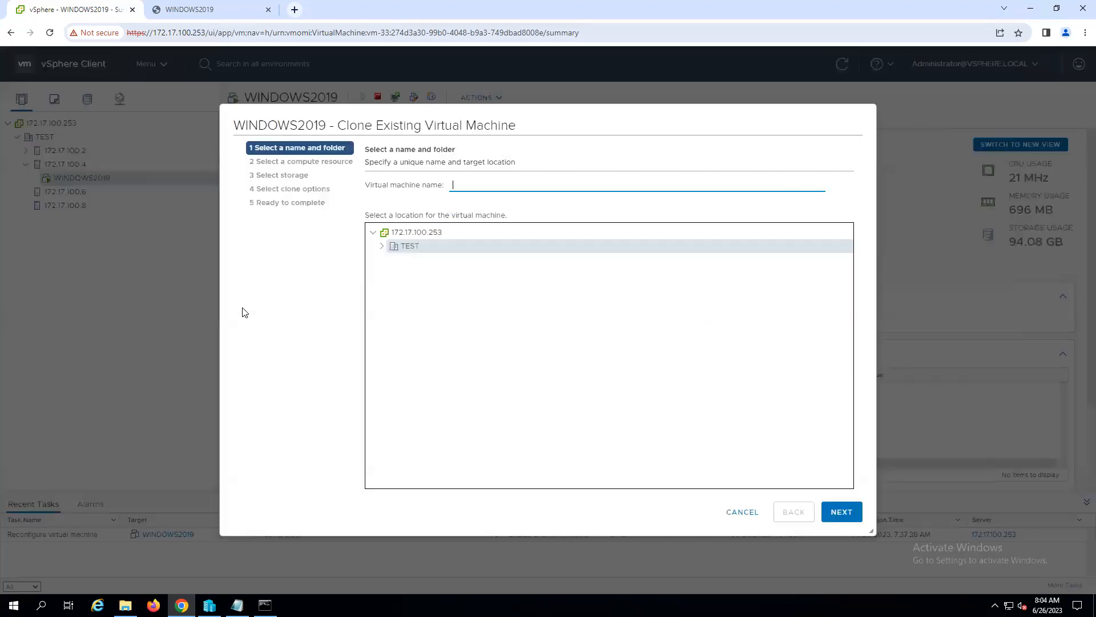
text(SER)
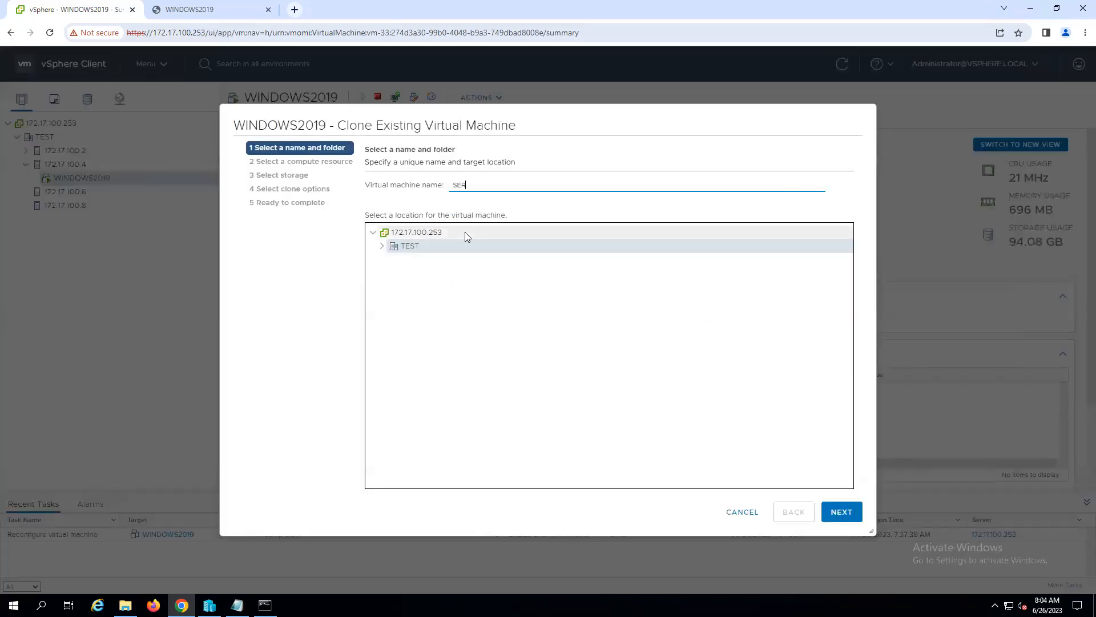
text(VER4_VM1)
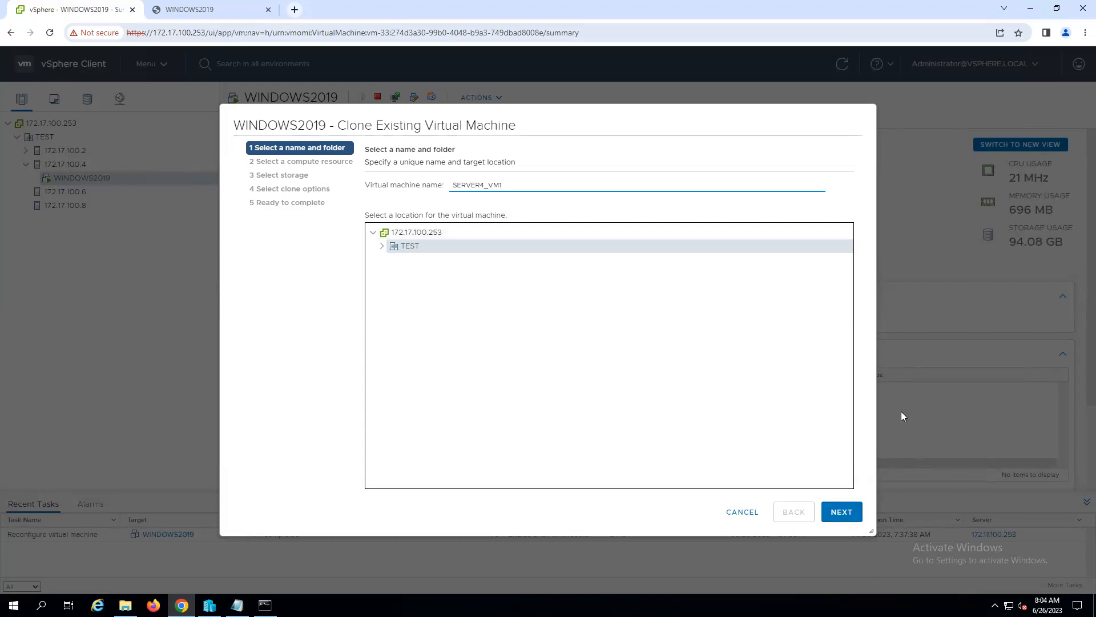
text(_WINDOWS2019)
click(848, 516)
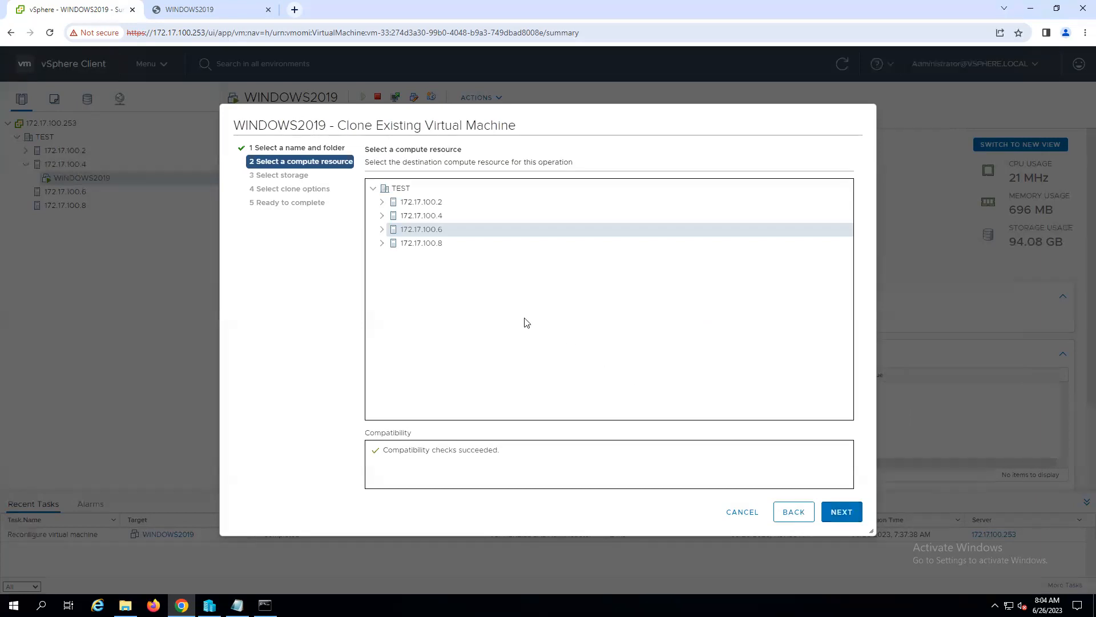
- Choose host 172.17.100.8 as the clone's compute resource and datastore1 (3) as its storage
click(413, 245)
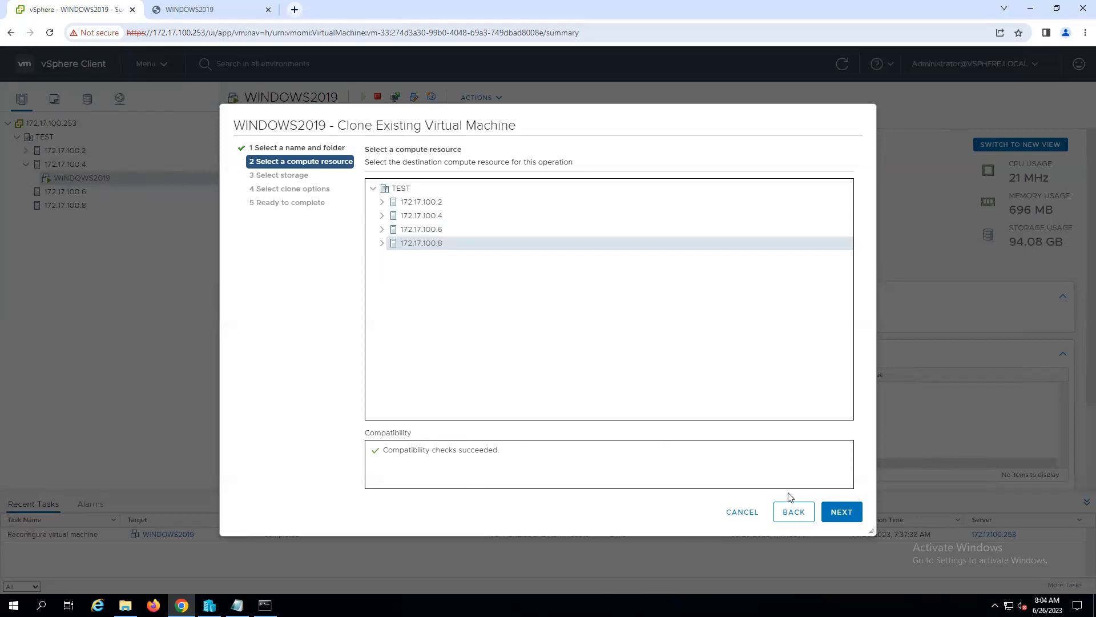
click(844, 513)
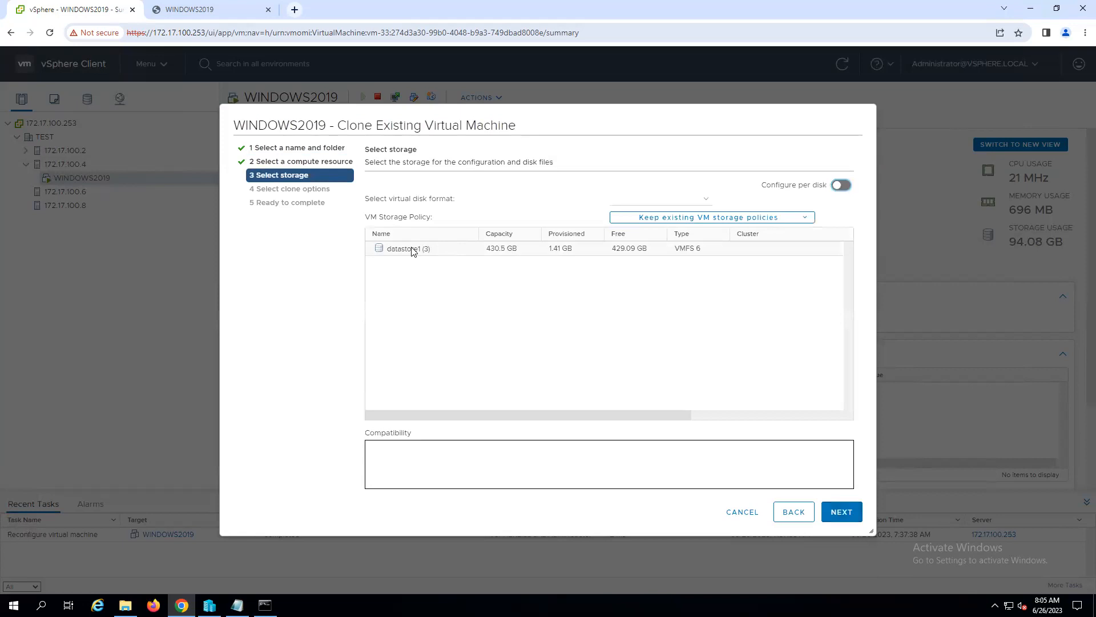
click(391, 253)
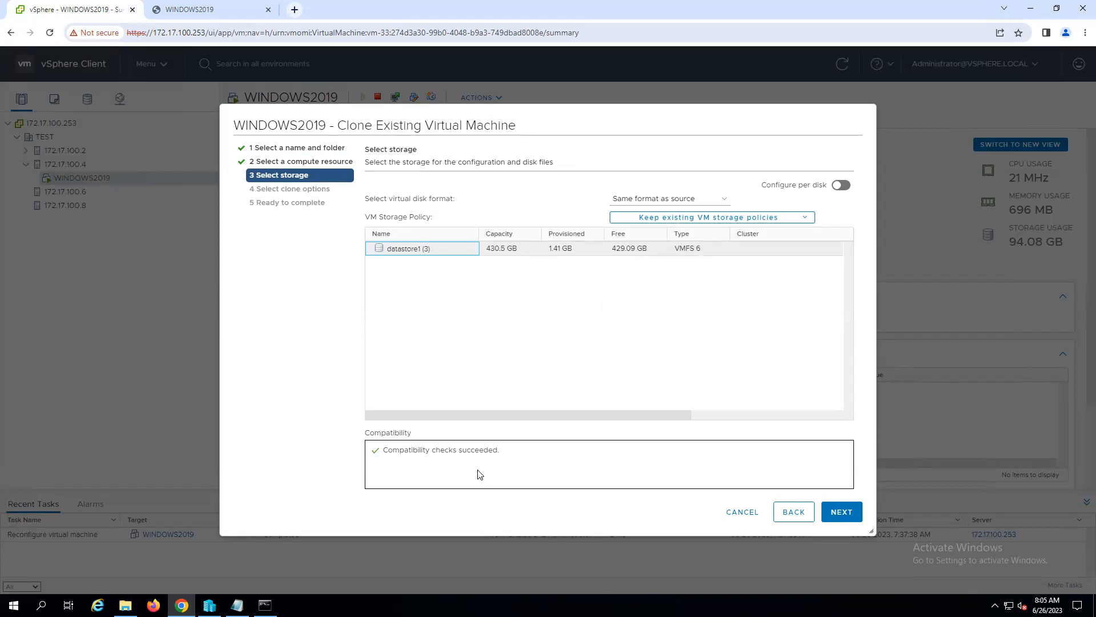
click(834, 517)
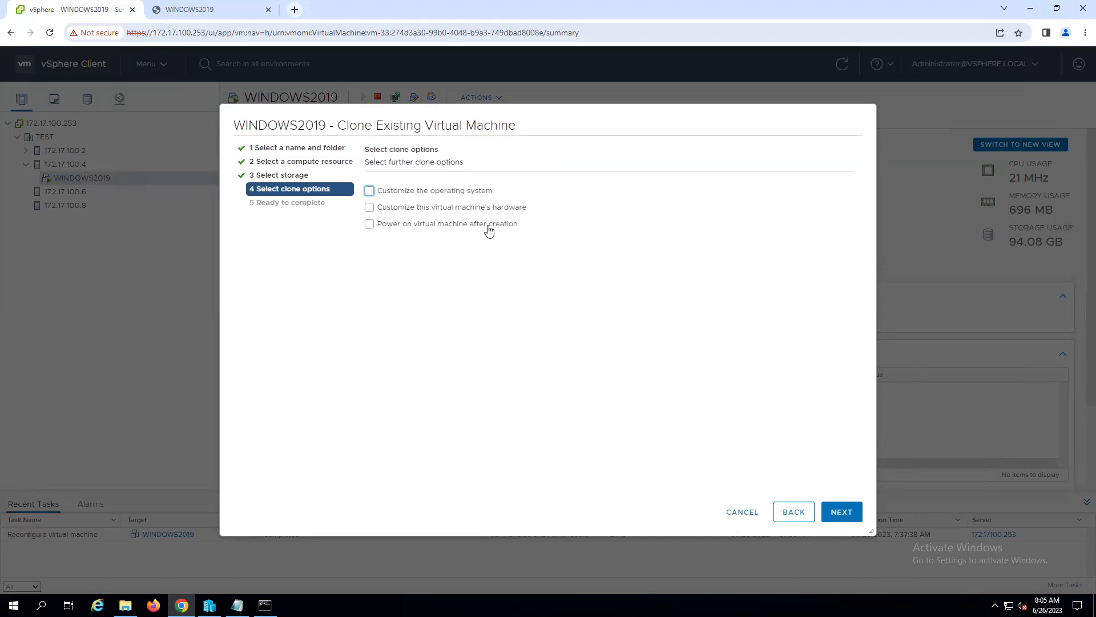
- Leave all further clone options unselected, check the clone's name in the overview, and finish the cloning wizard
click(843, 511)
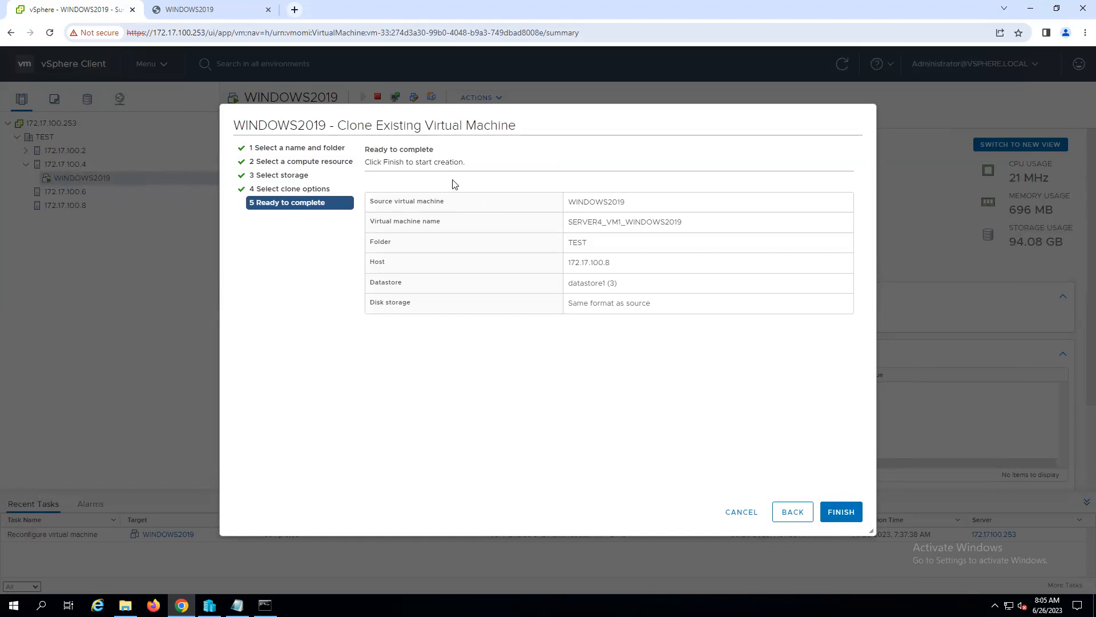
drag(684, 223, 548, 228)
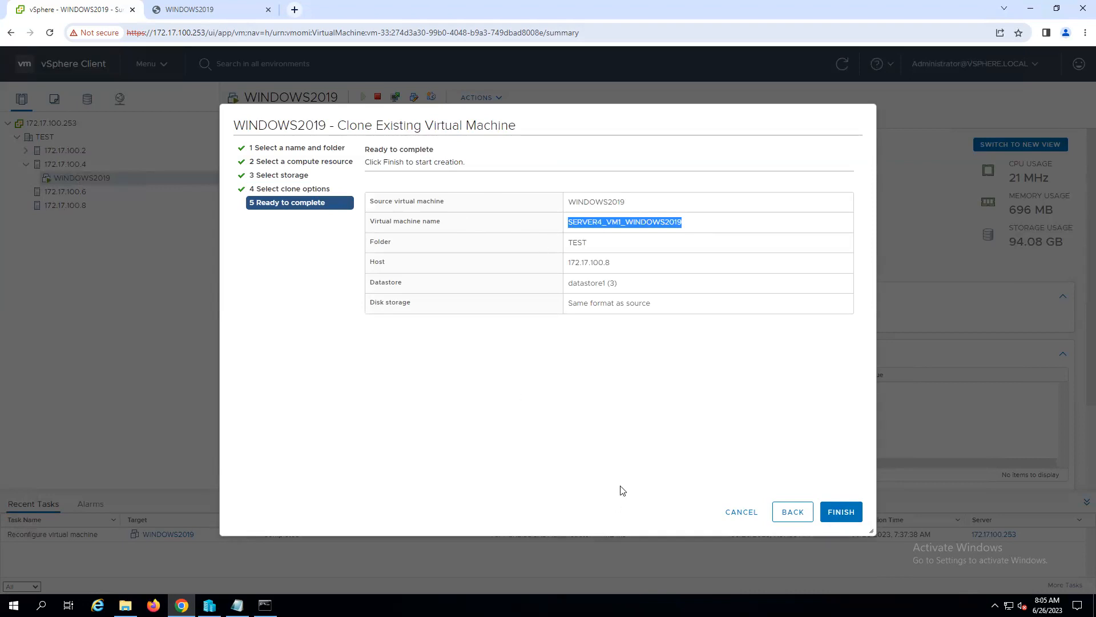
click(841, 512)
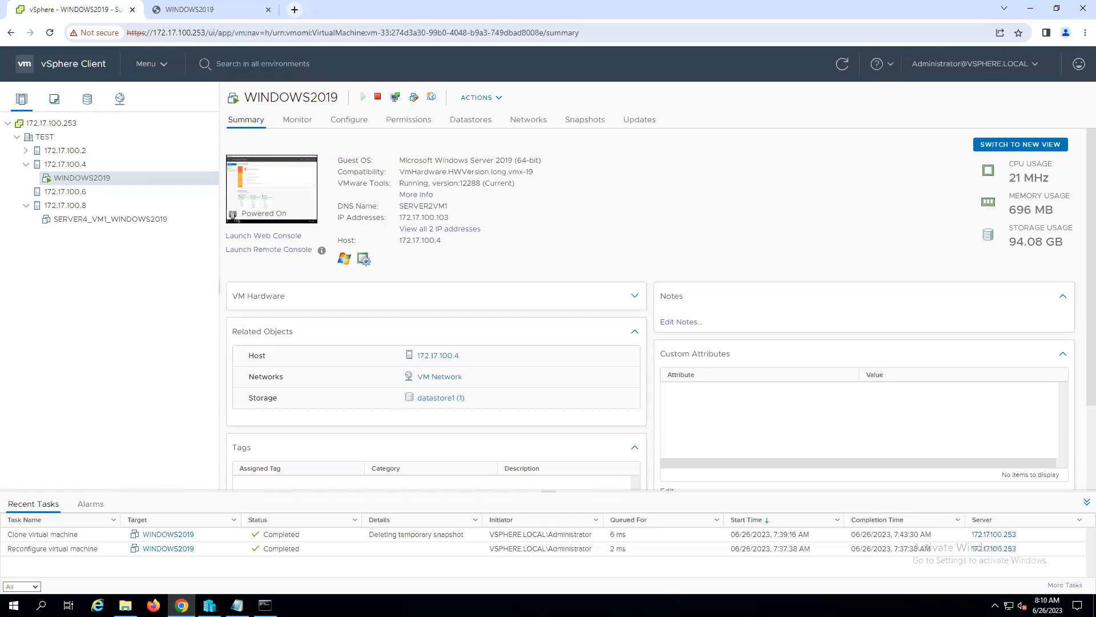
- View the summary of destination host 172.17.100.8 in the inventory
click(70, 165)
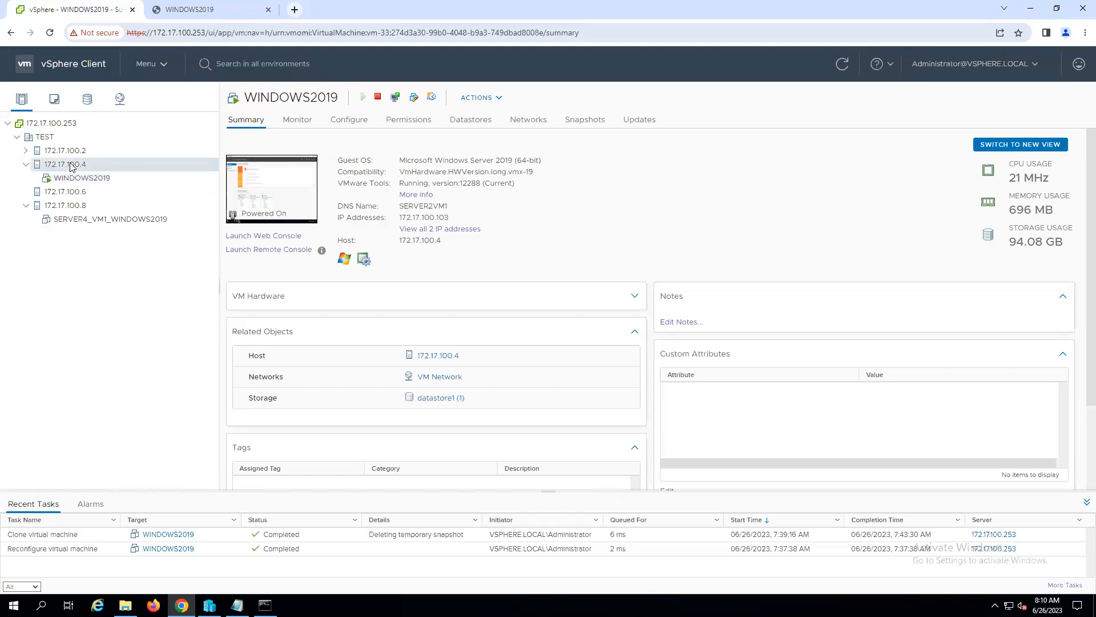
click(64, 207)
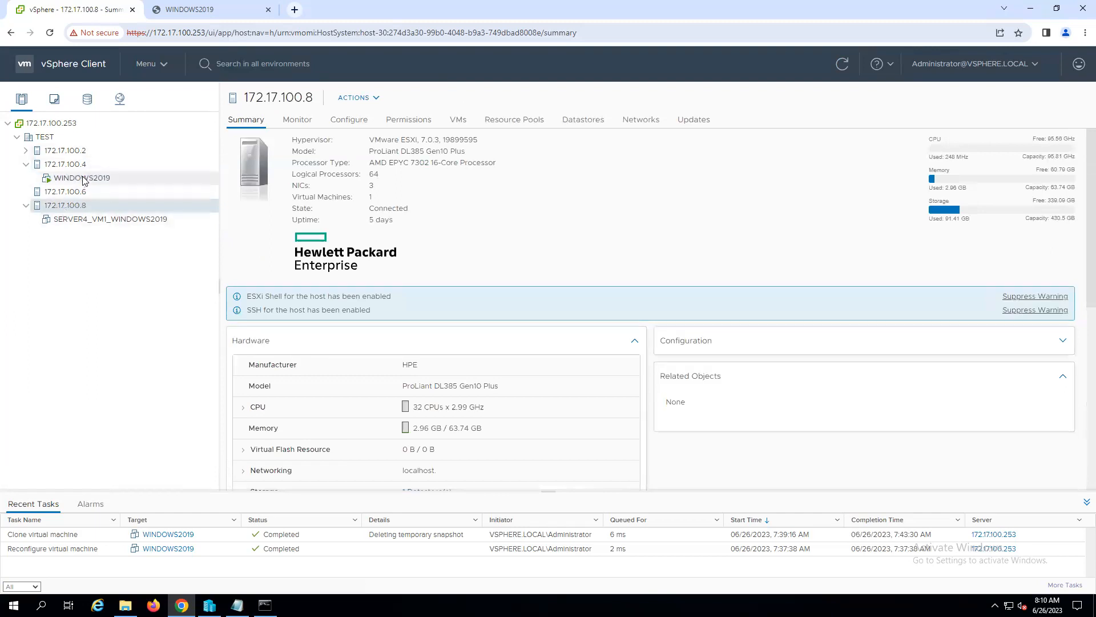
- Power on the cloned virtual machine SERVER4_VM1_WINDOWS2019 and open its web console
click(110, 222)
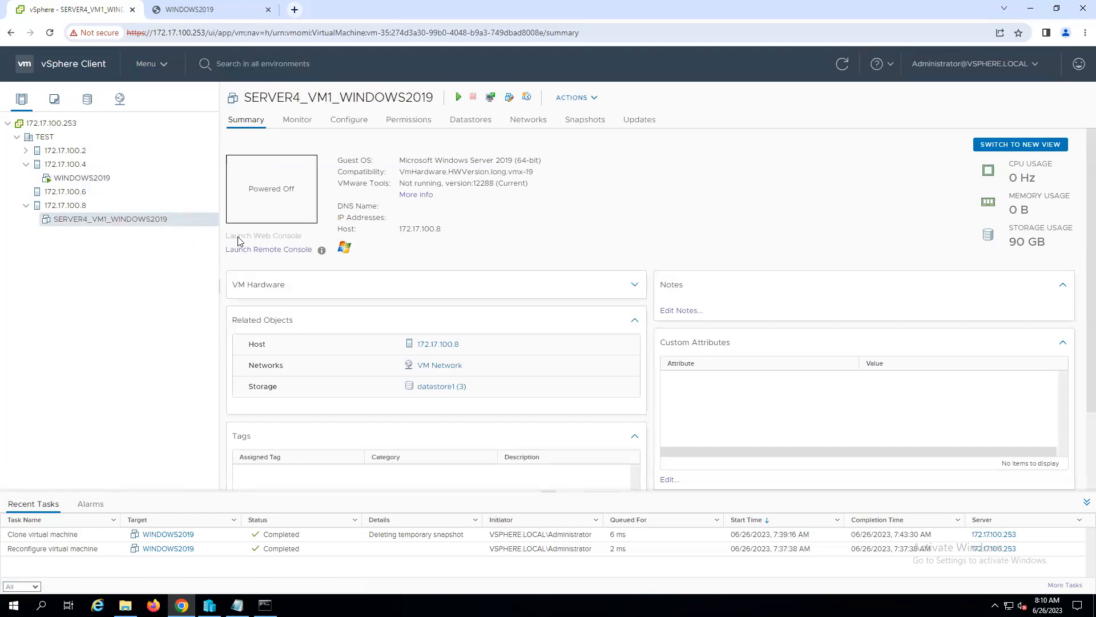
click(459, 101)
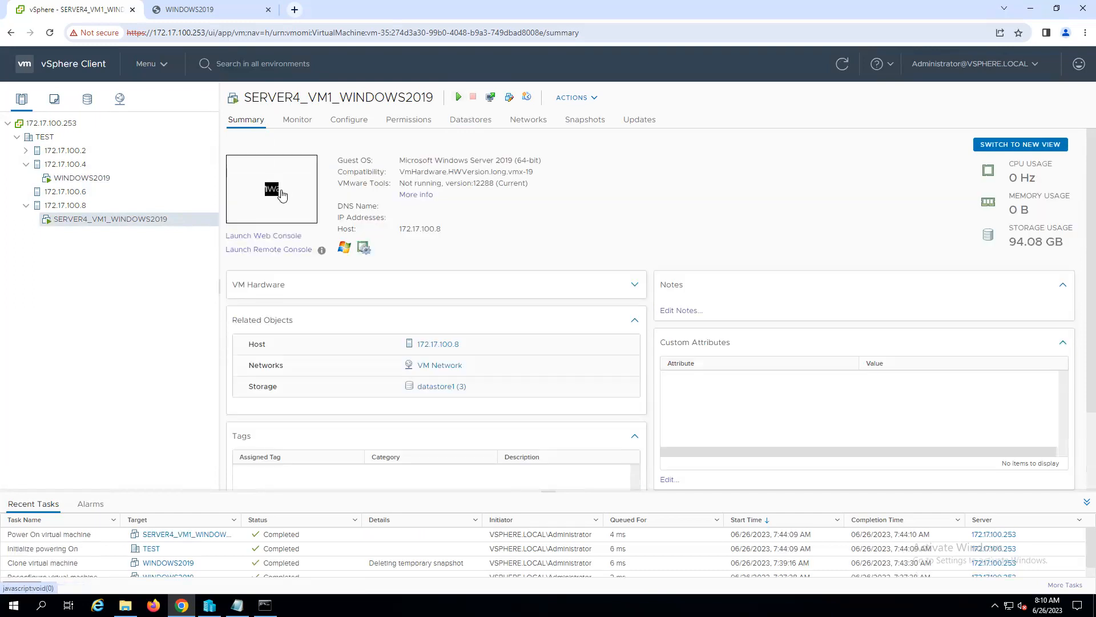
click(282, 194)
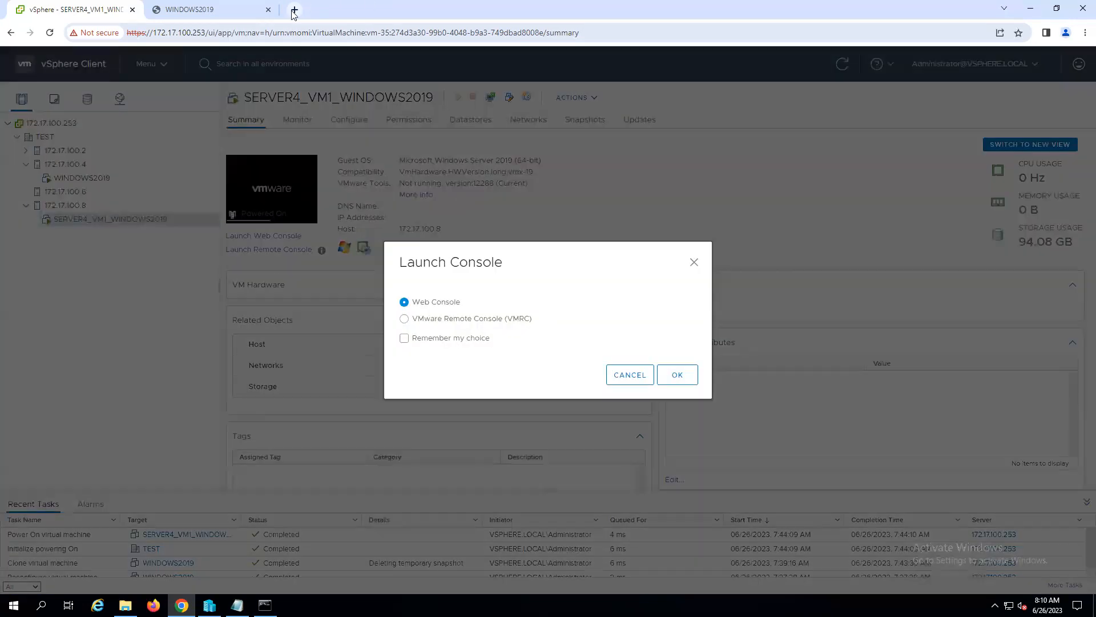
click(677, 374)
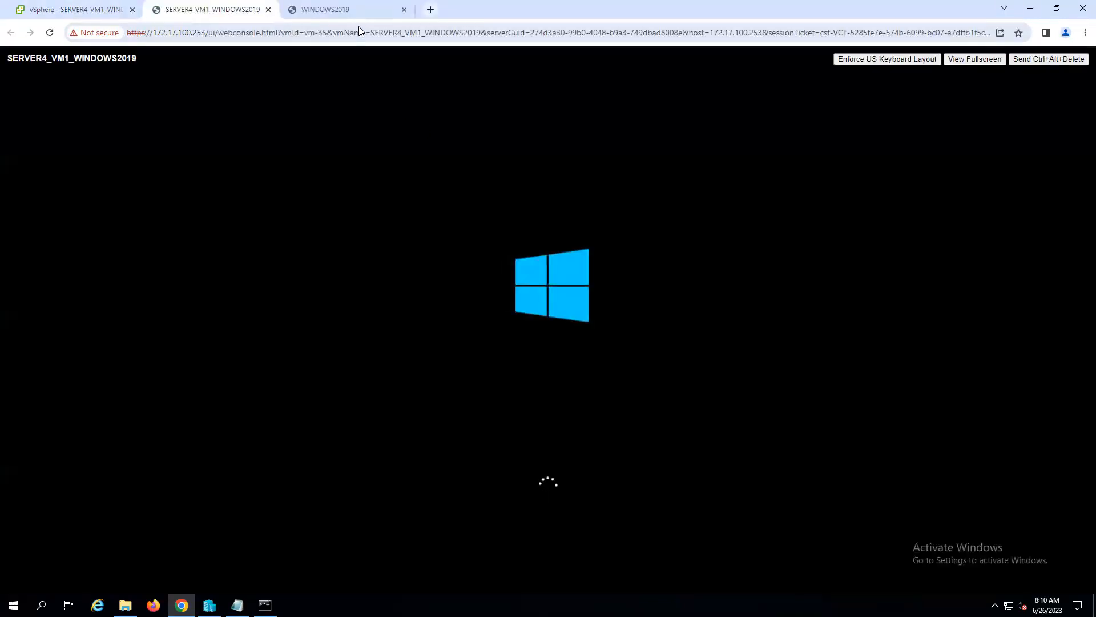
- Close the WINDOWS2019 console and sign in to SERVER4_VM1_WINDOWS2019 as Administrator with the account password
click(354, 10)
click(404, 10)
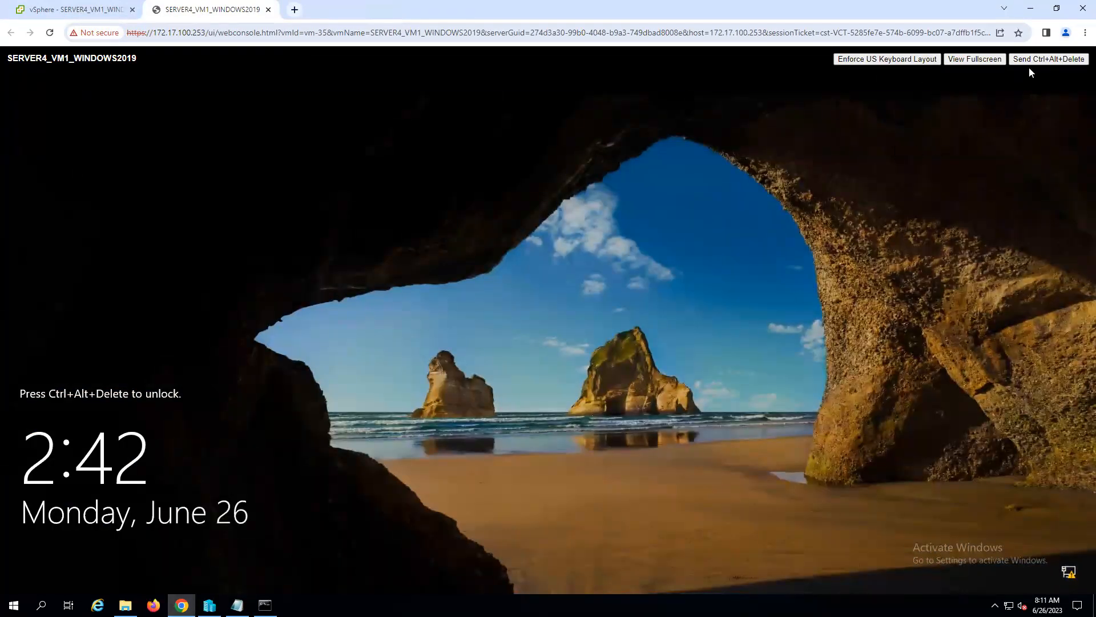
click(1041, 61)
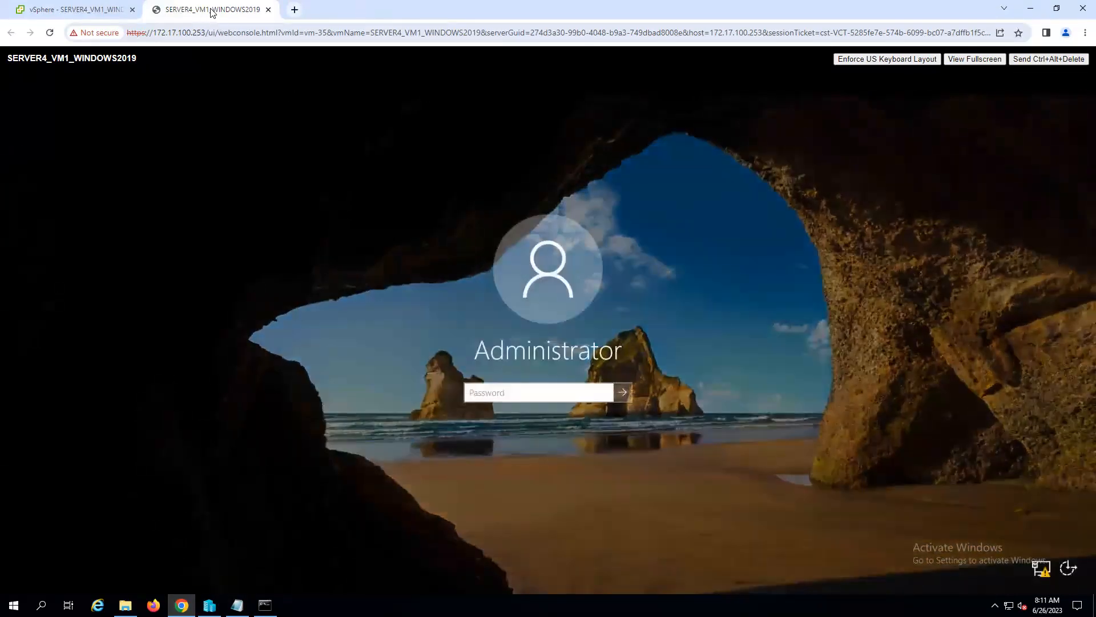
click(490, 394)
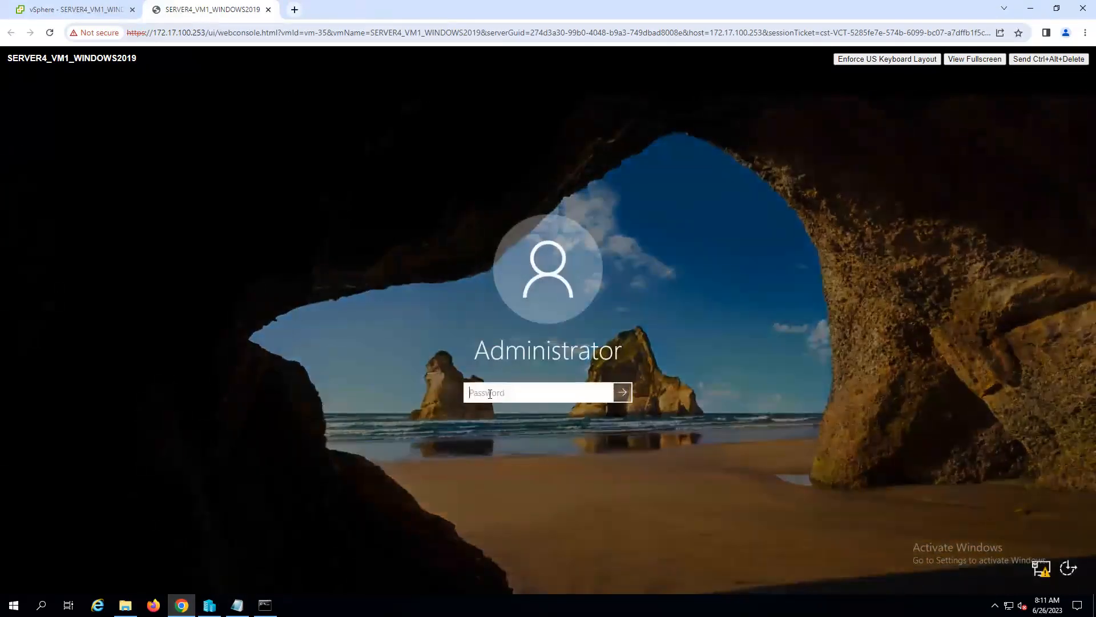
text(P@ssw0rd)
key(Return)
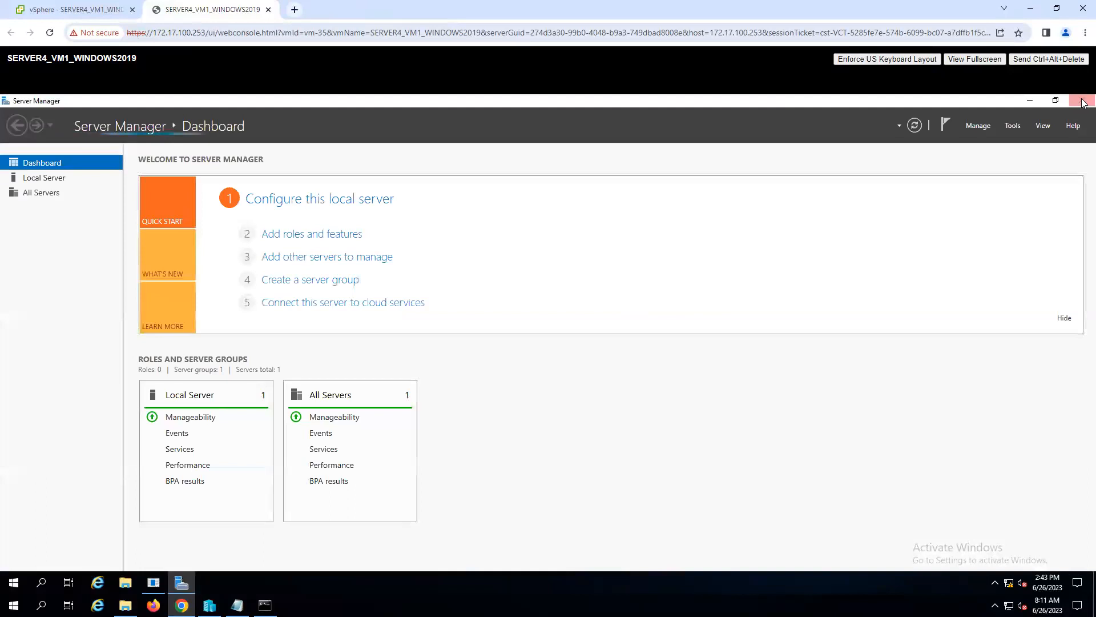
- Close Server Manager and complete the Shutdown Event Tracker in the cloned machine
click(1083, 103)
click(516, 379)
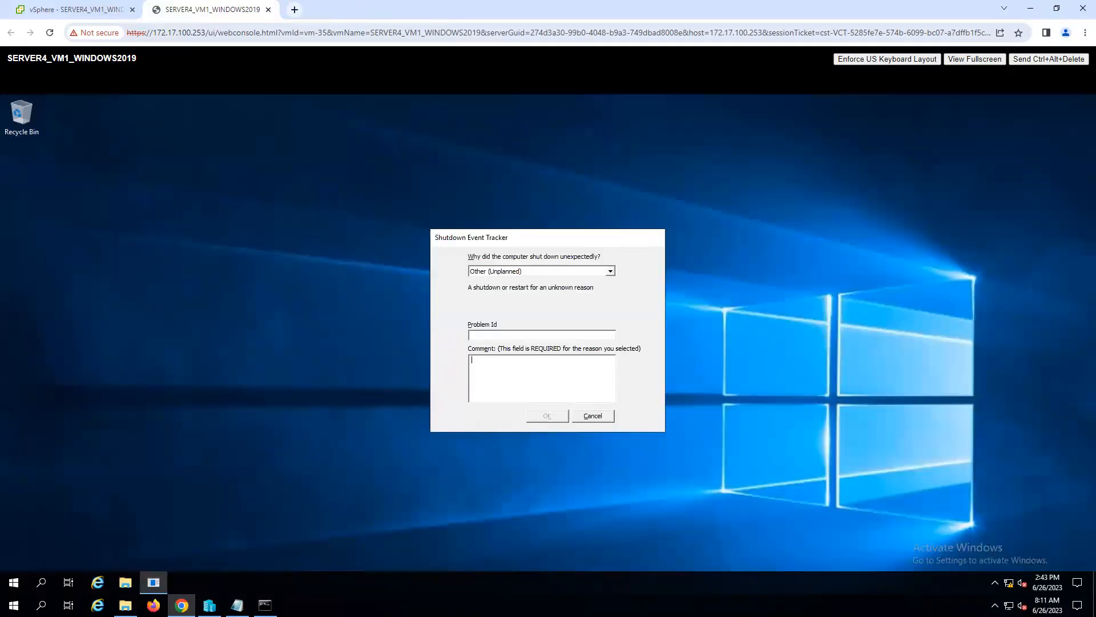
click(548, 416)
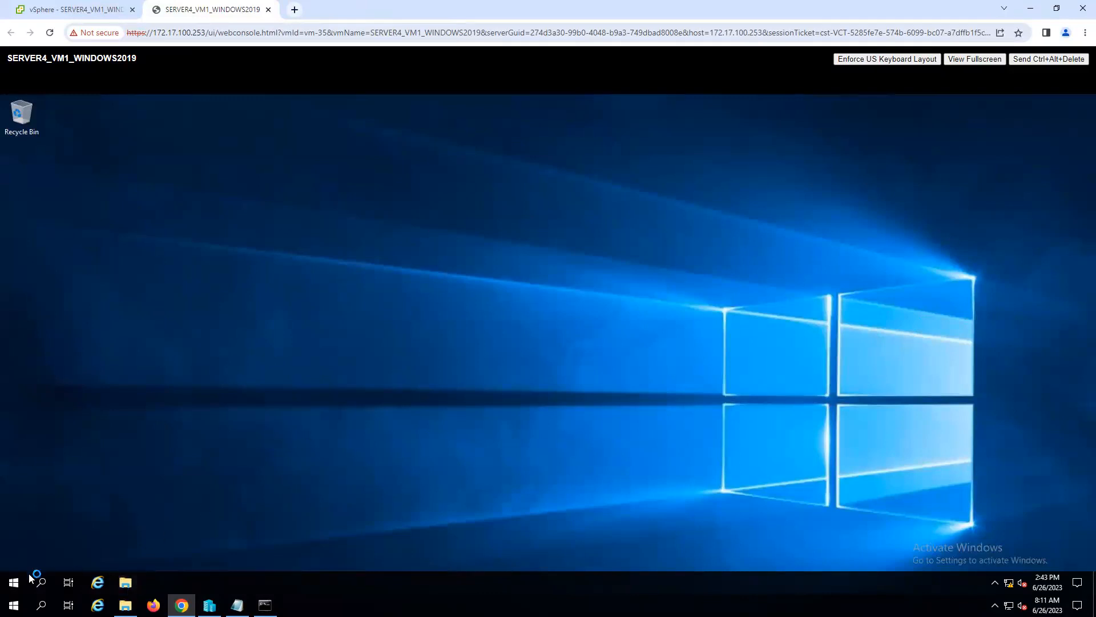
- Open Command Prompt in the cloned machine and launch Network Connections with ncpa.cpl
click(14, 583)
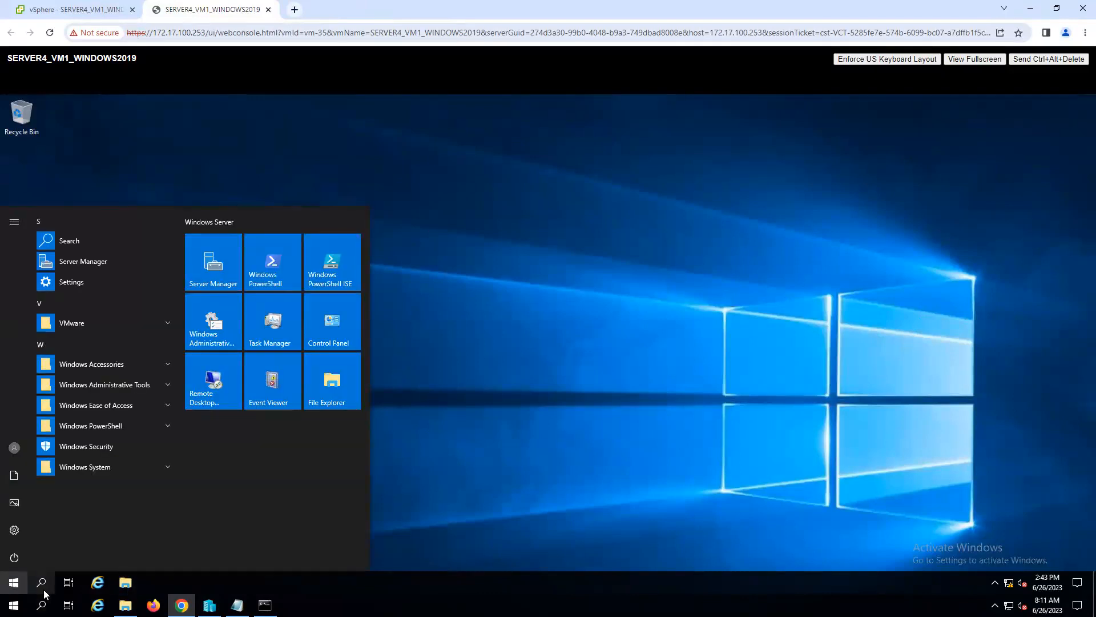
click(41, 585)
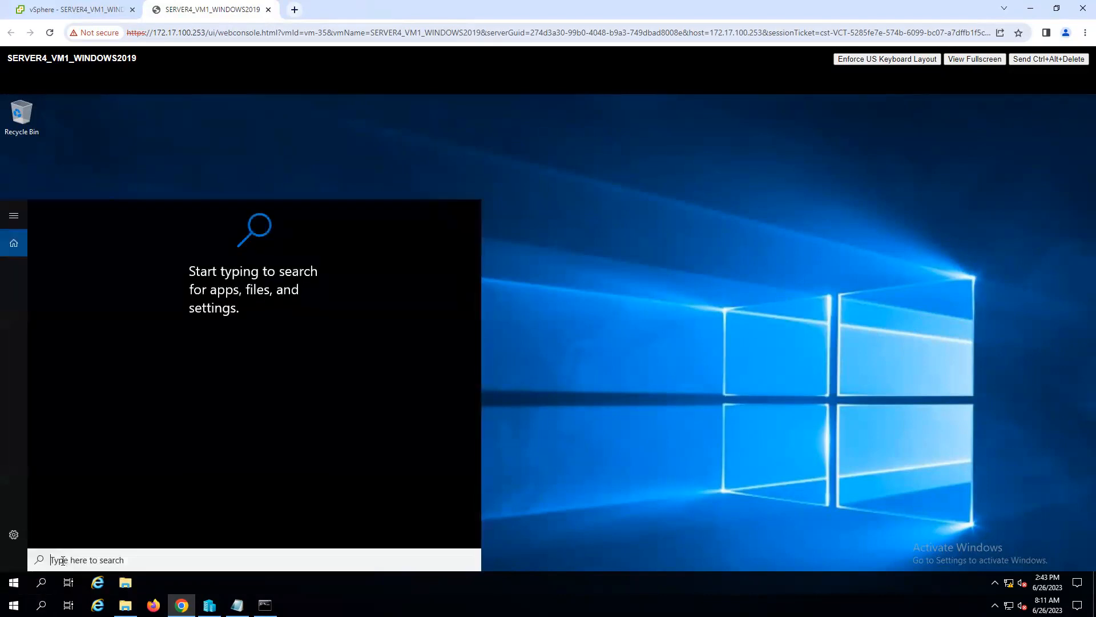
text(cmd)
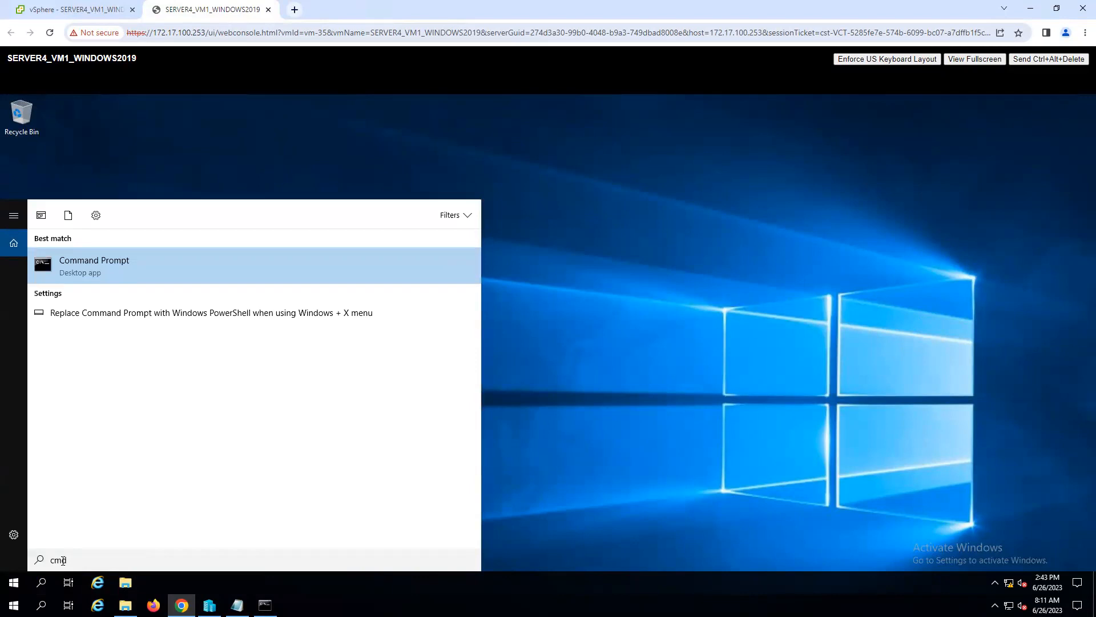
key(Return)
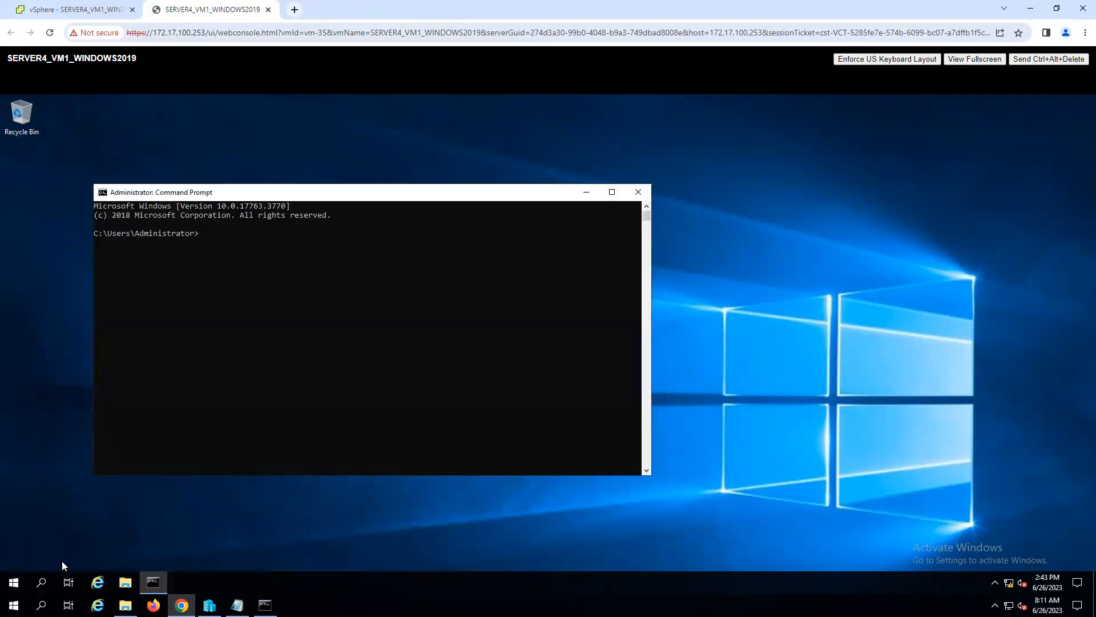
text(ncpa.cpl)
key(Return)
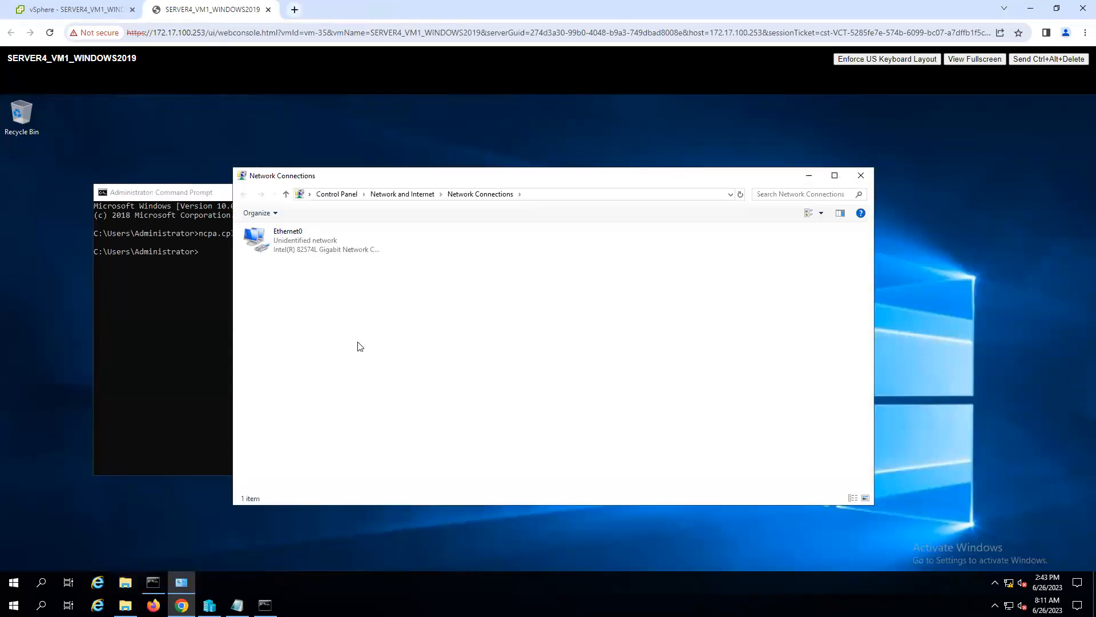
- Open Ethernet0's TCP/IPv4 properties and set the IP address to 172.17.100.104
double_click(290, 244)
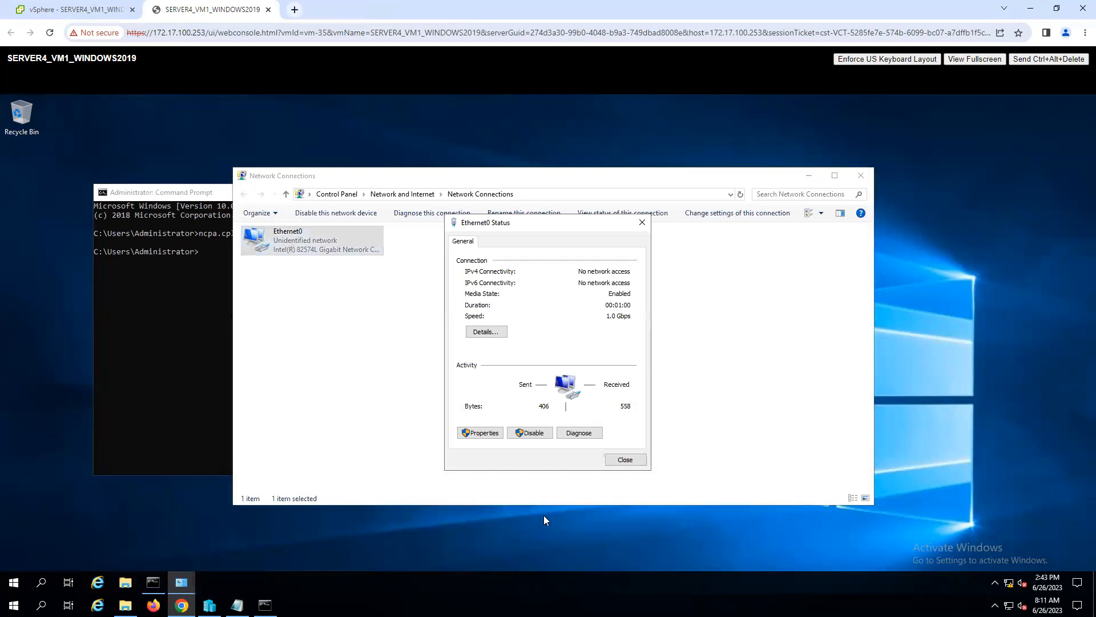
click(482, 433)
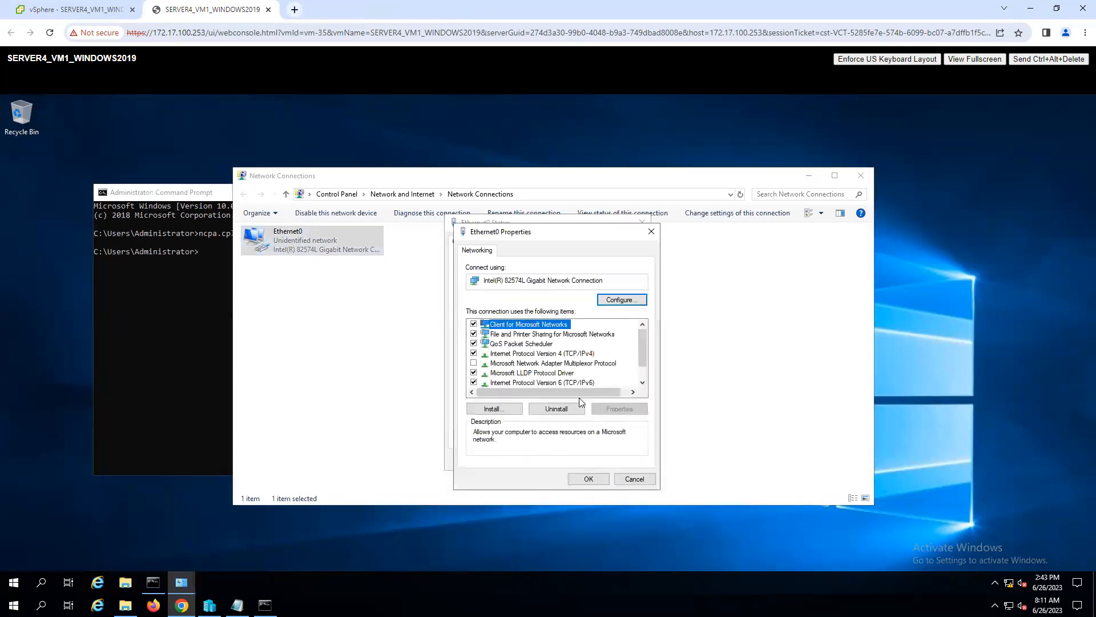
double_click(587, 353)
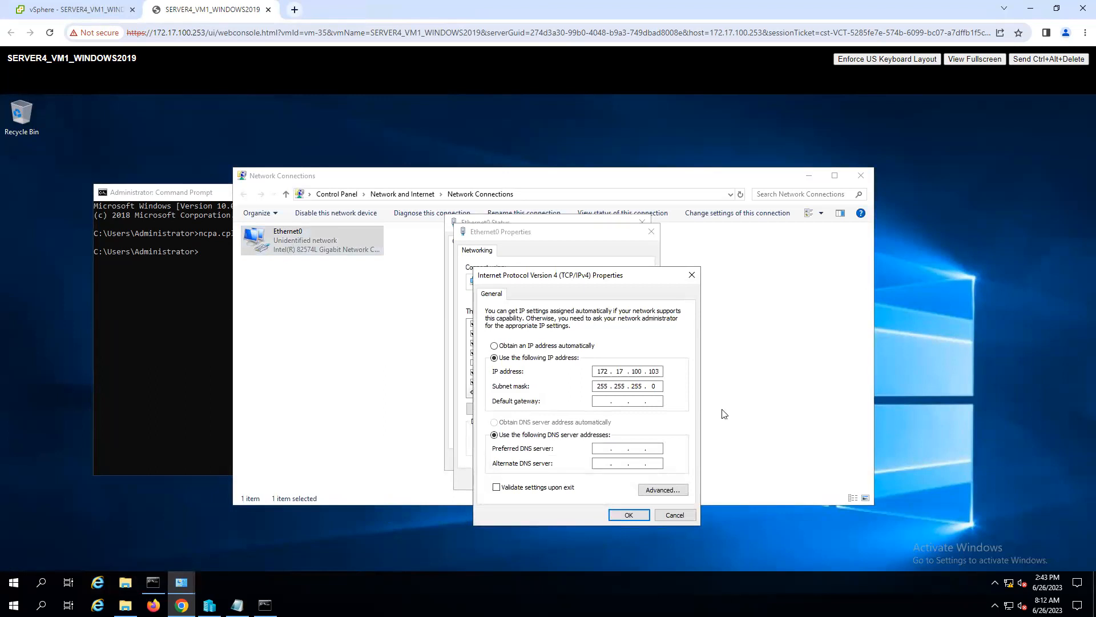
click(89, 11)
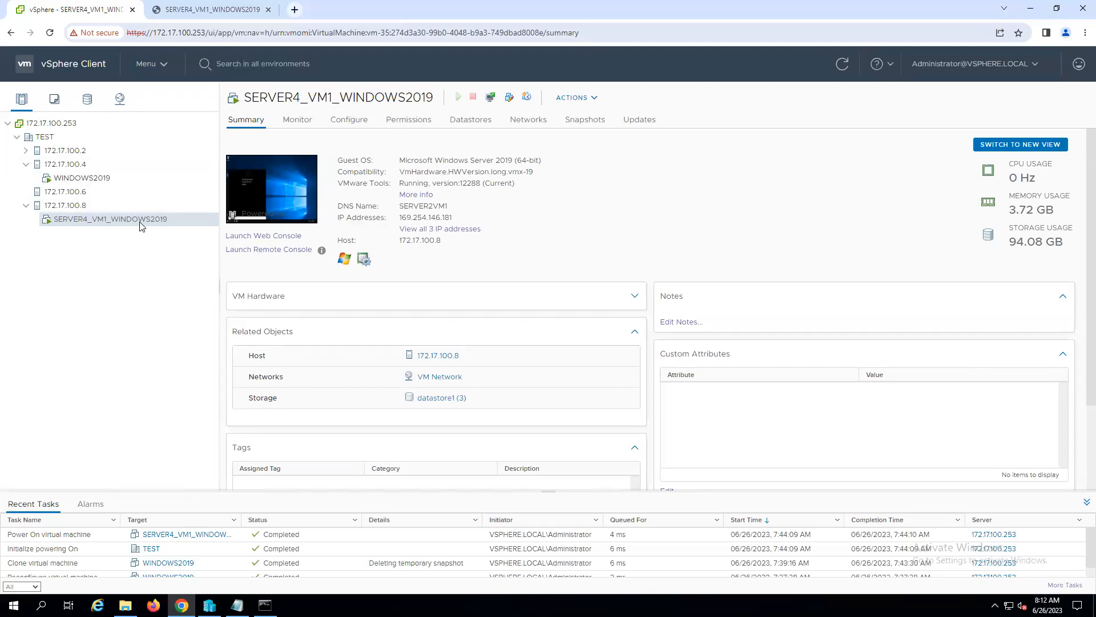
click(234, 12)
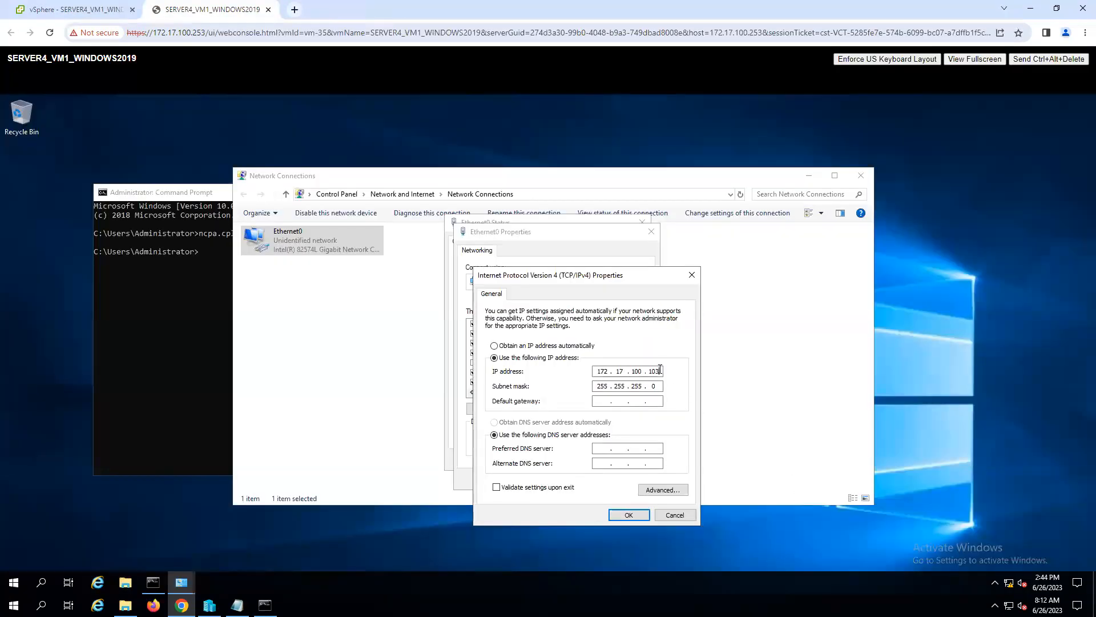
key(BackSpace)
text(4)
- Ping 172.17.100.104 from the local machine's command prompt to check whether the address is in use, and minimize that window
click(265, 605)
click(741, 358)
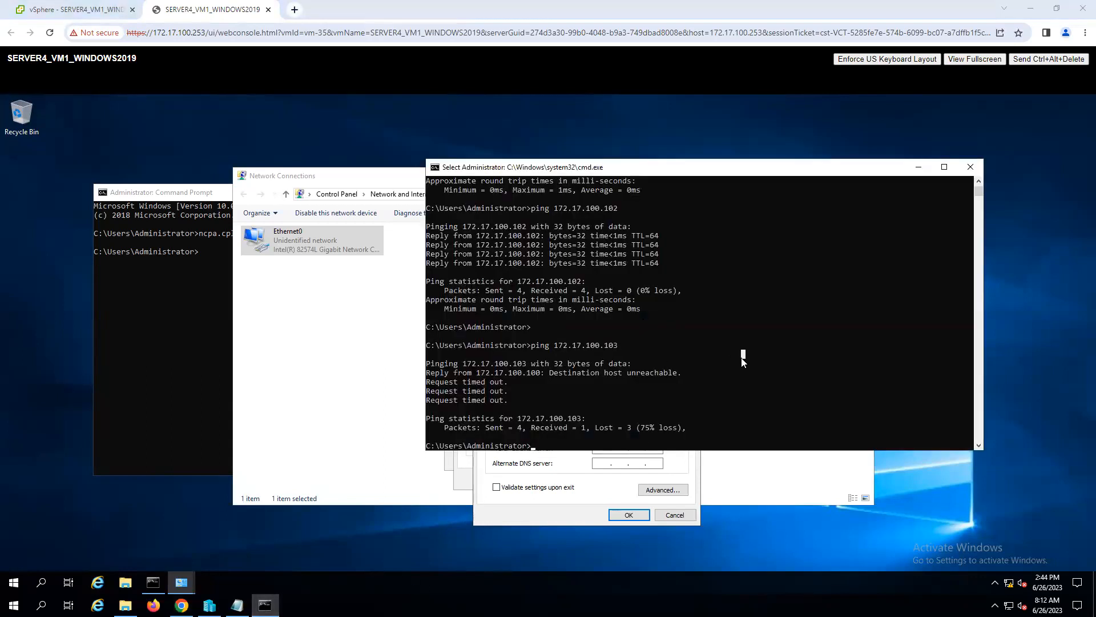
key(BackSpace)
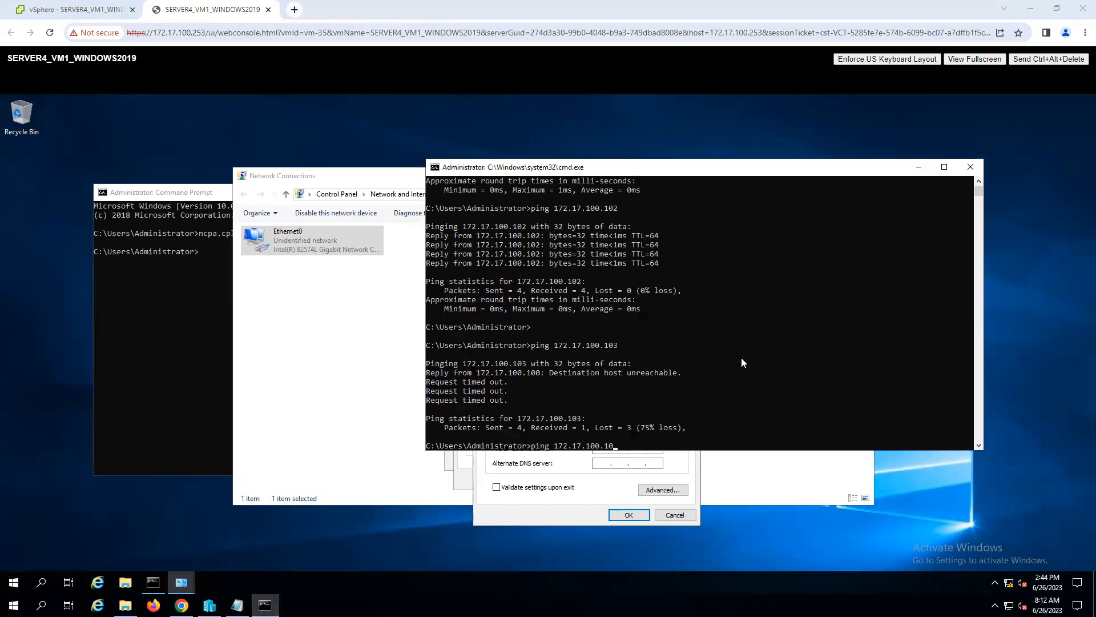
text(4)
key(Return)
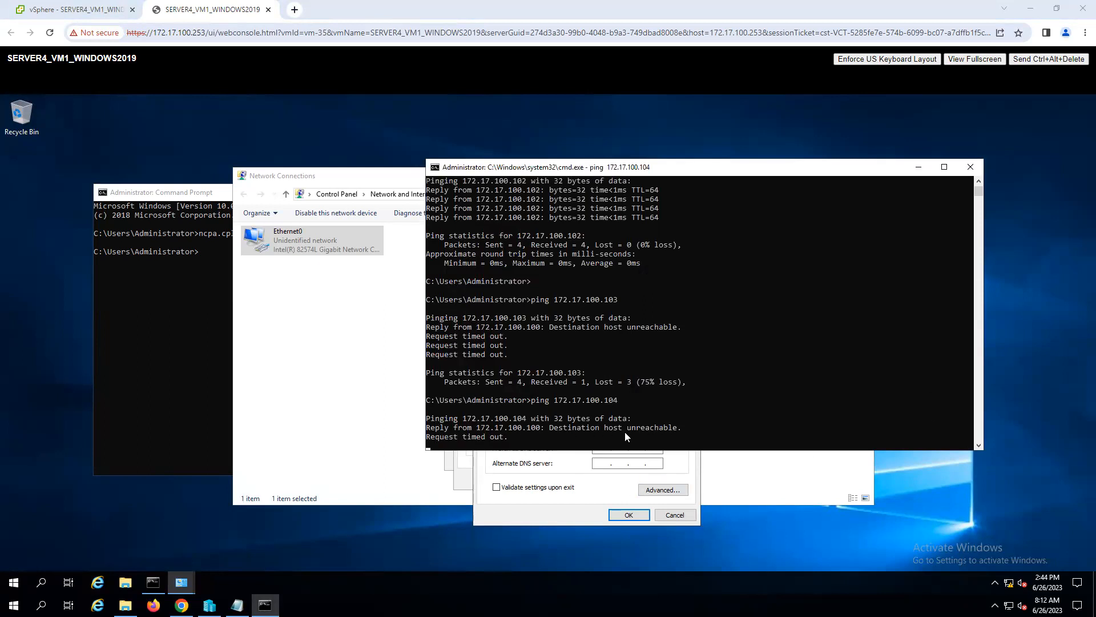
click(920, 170)
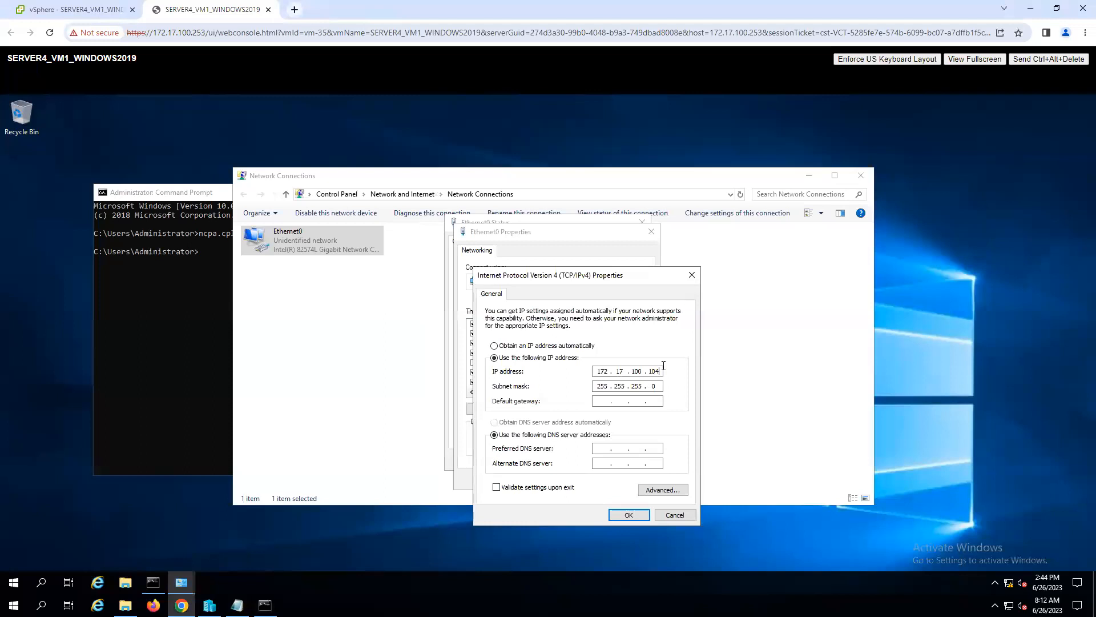
- Apply the new IPv4 settings for Ethernet0 and close its properties and status dialogs
click(632, 515)
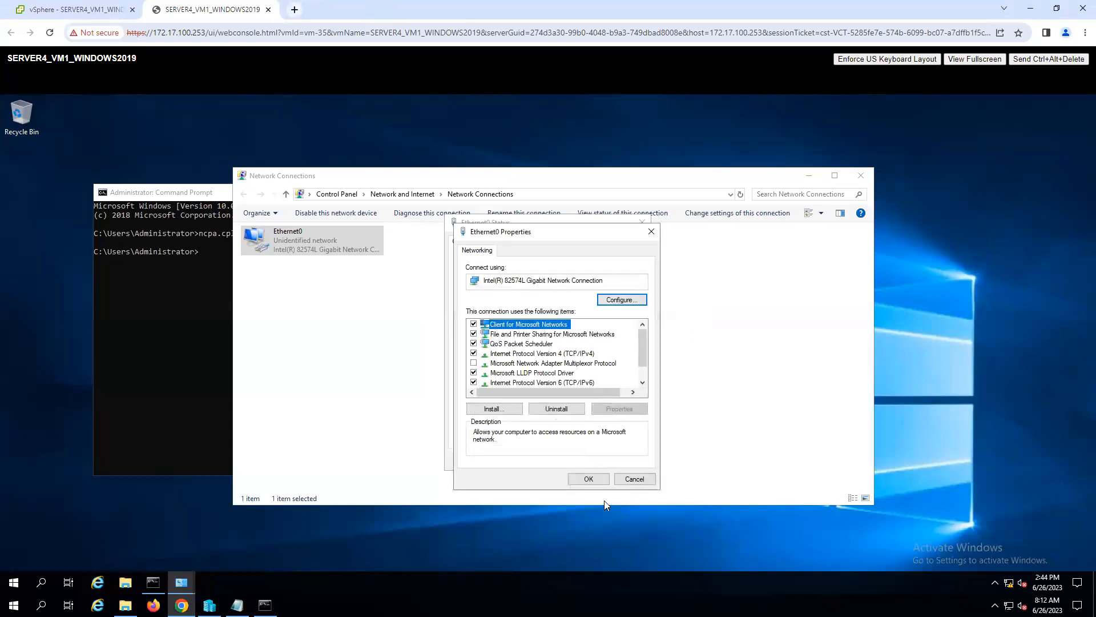
click(590, 479)
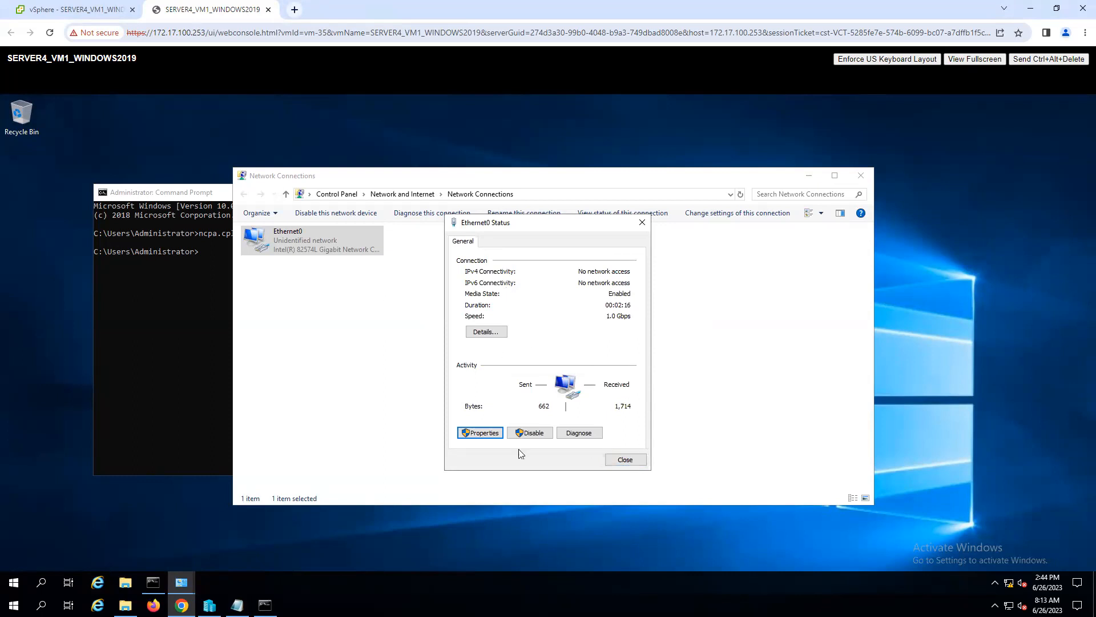
click(628, 460)
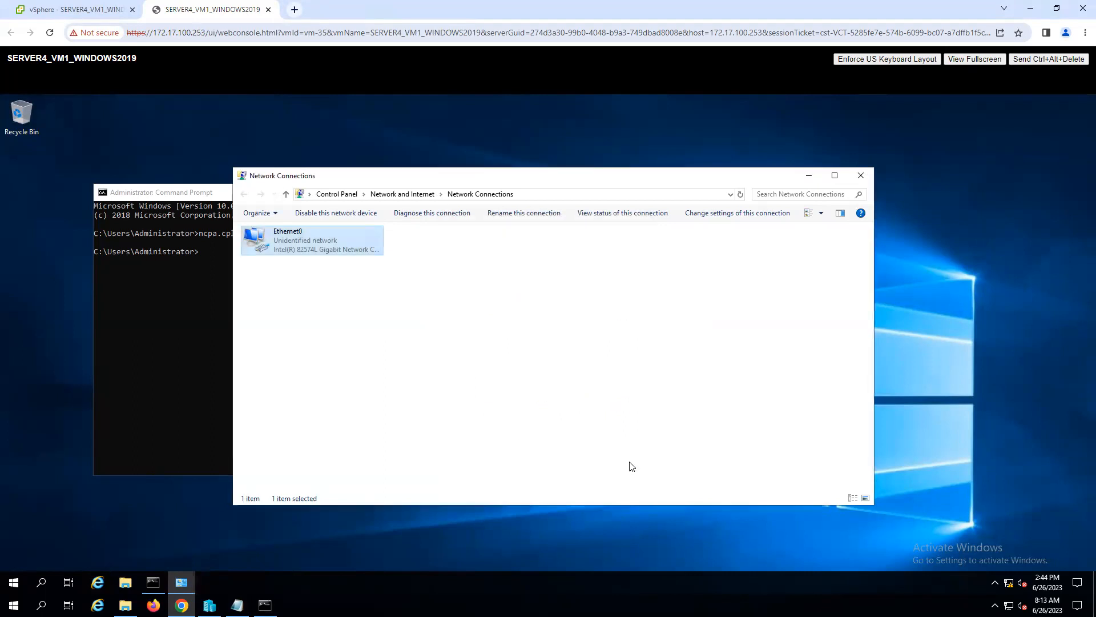
- Check the cloned machine's Windows Defender Firewall state by running firewall.cpl, and close the firewall window
click(179, 343)
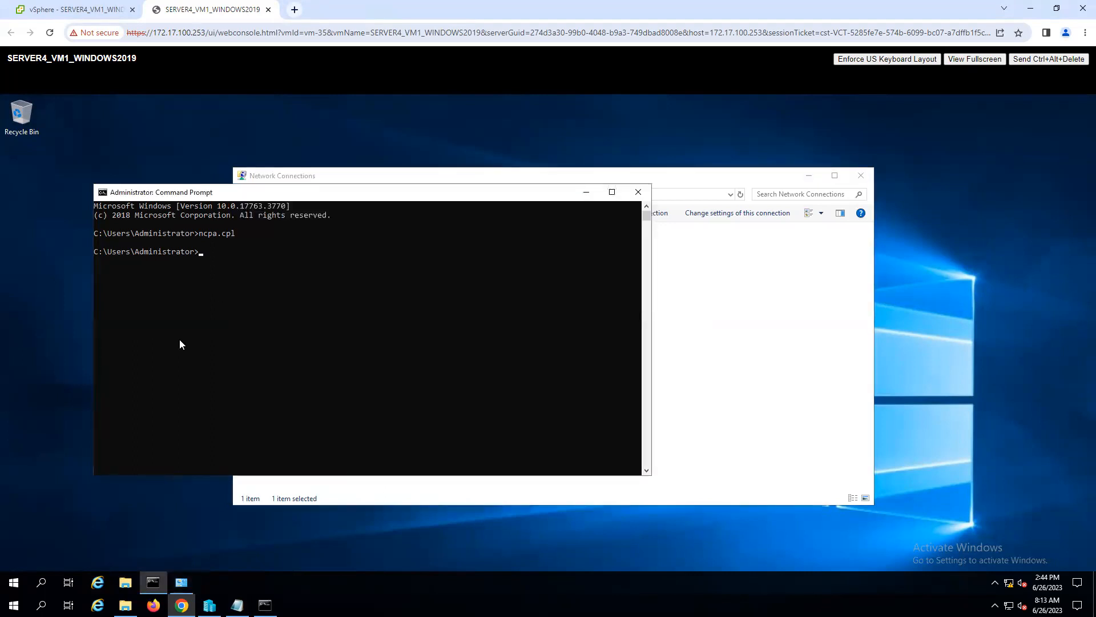
text(firewall.cpl)
key(Return)
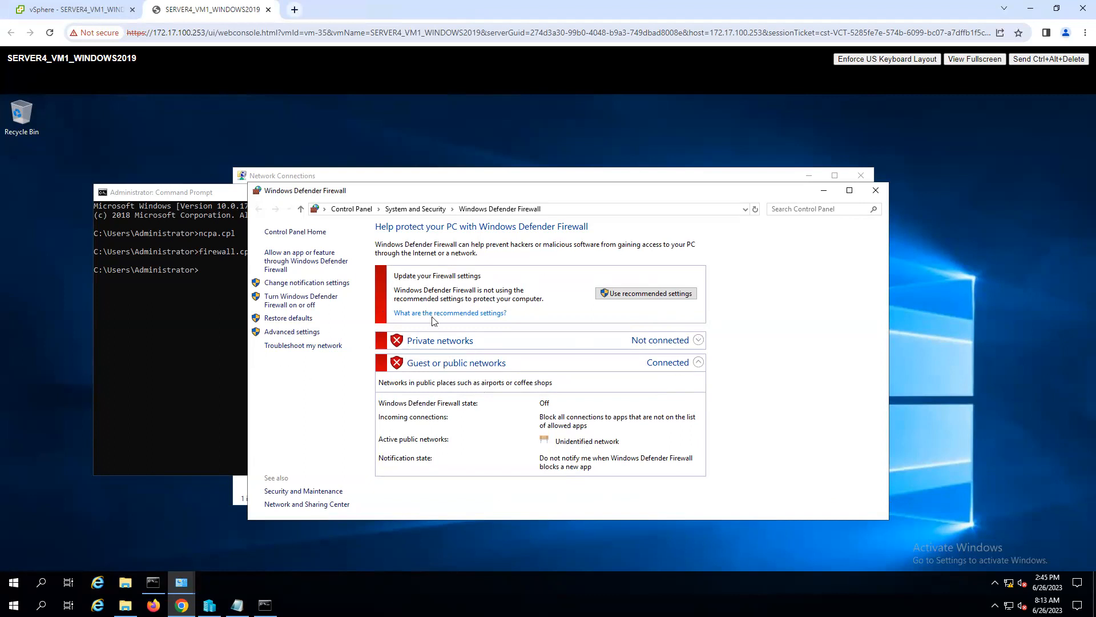
click(875, 191)
click(325, 325)
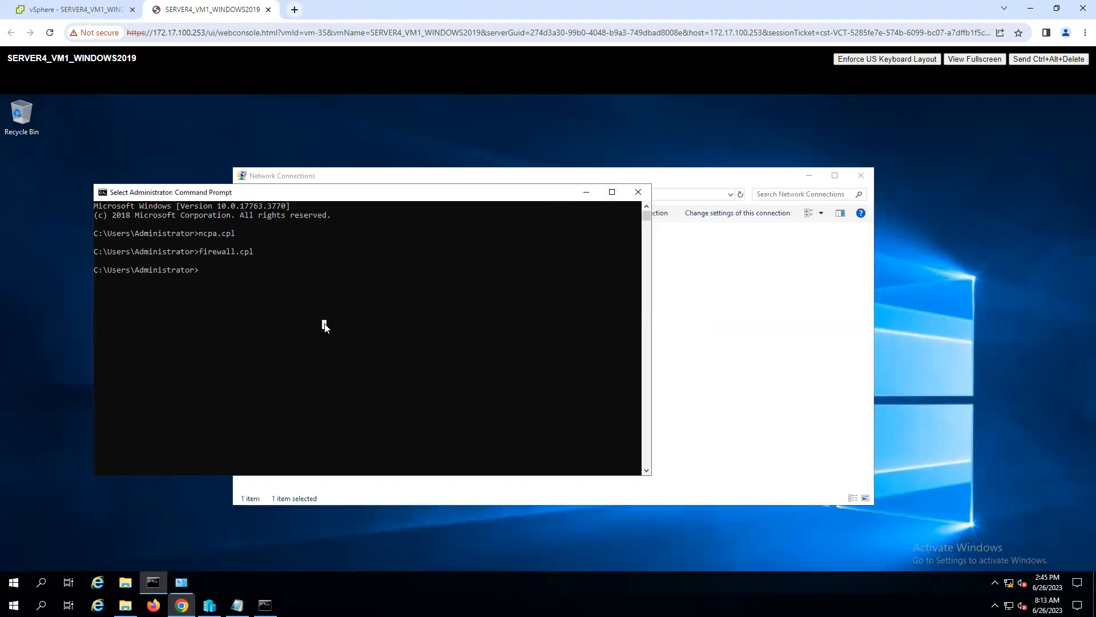
- Open the cloned machine's system properties and allow remote connections to this computer in its Remote Desktop settings
click(126, 584)
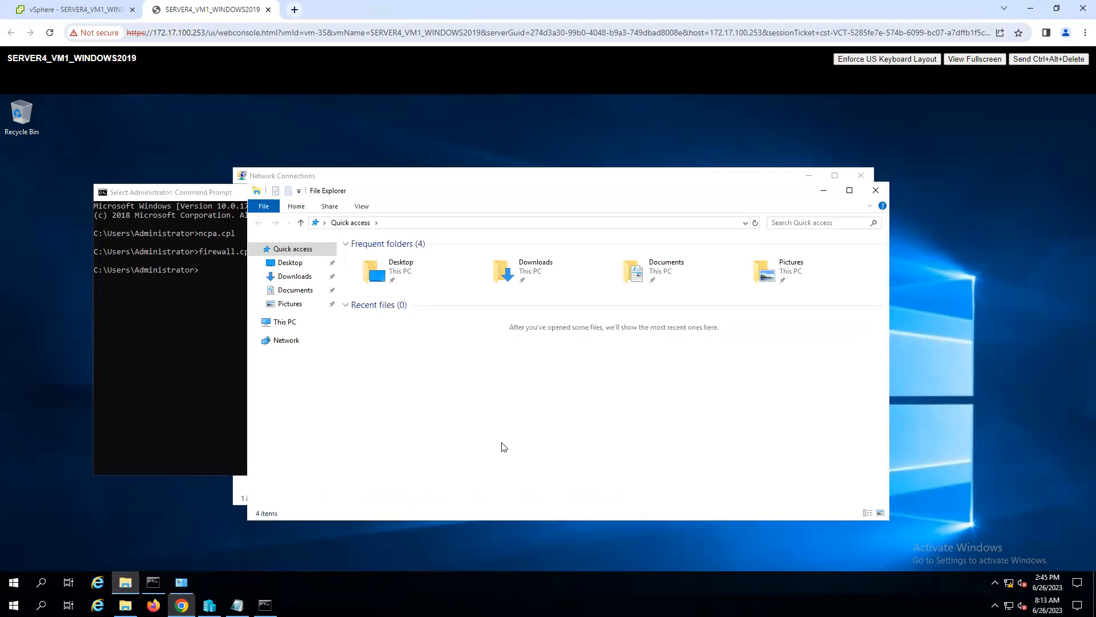
click(284, 324)
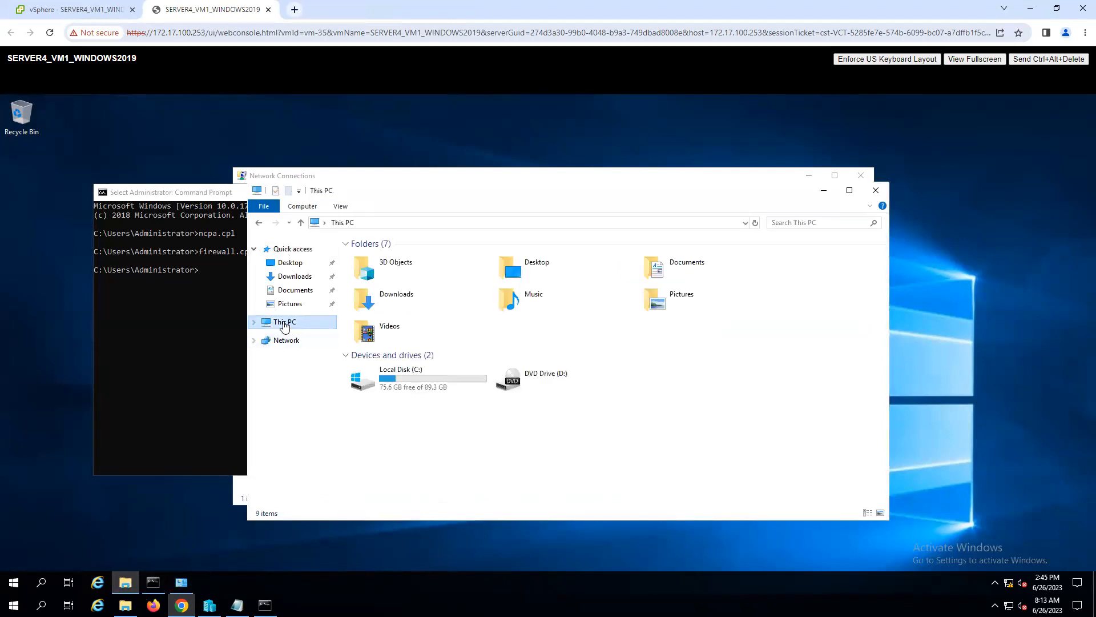
right_click(284, 323)
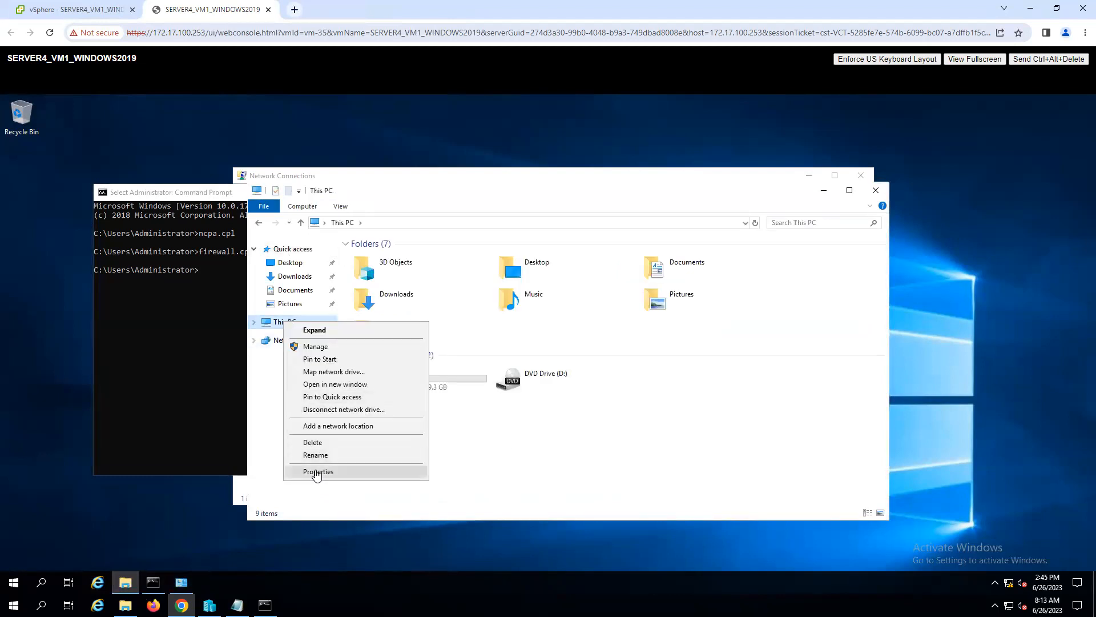
click(318, 471)
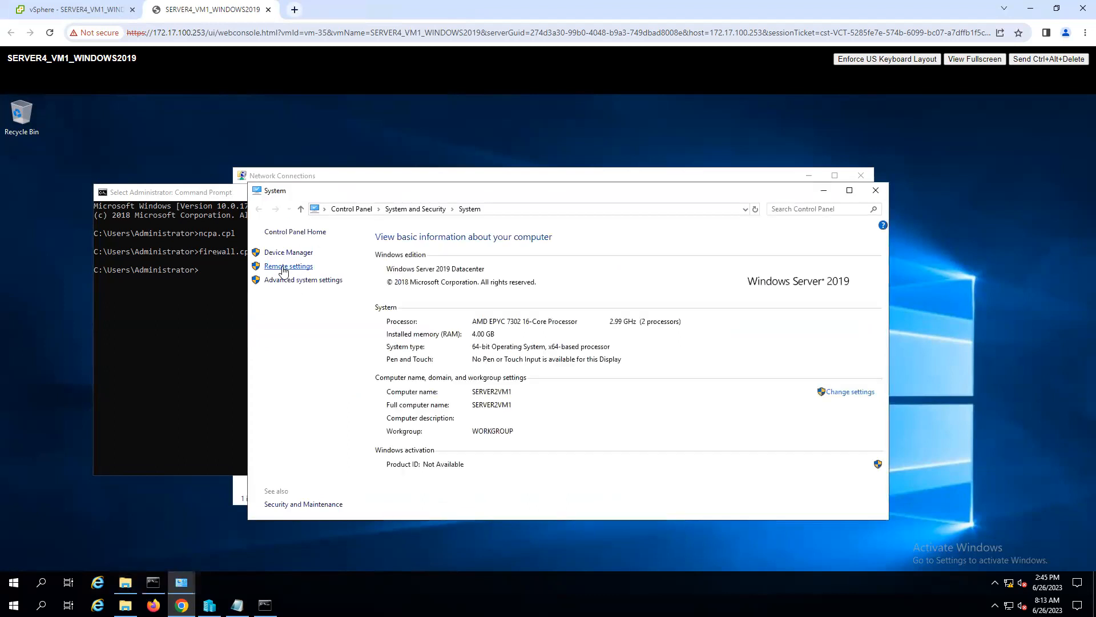
click(283, 266)
click(68, 314)
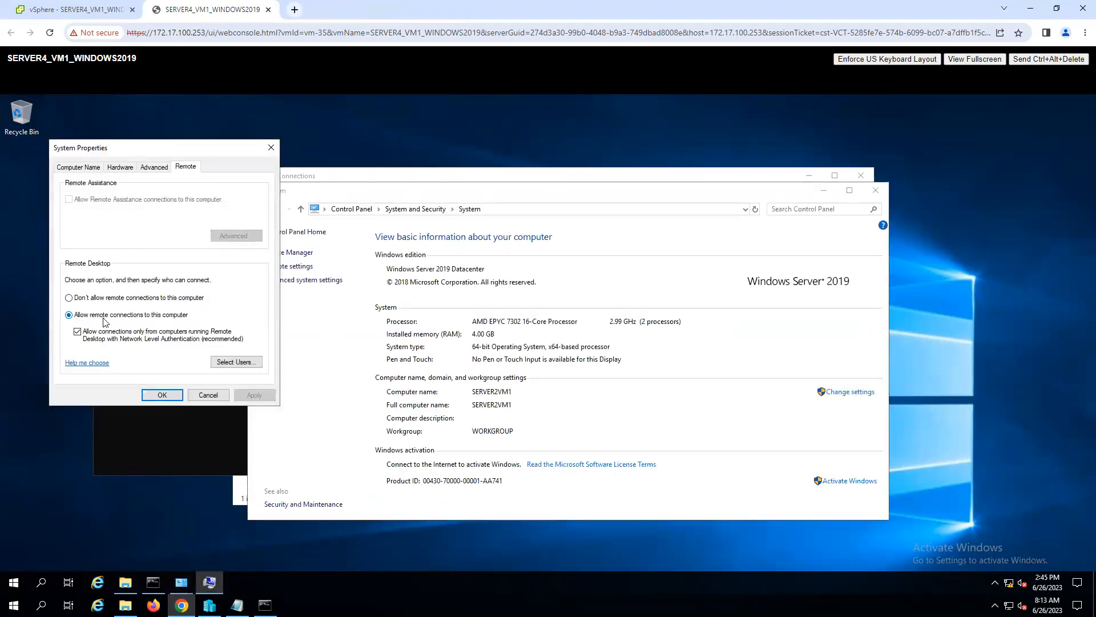
click(163, 396)
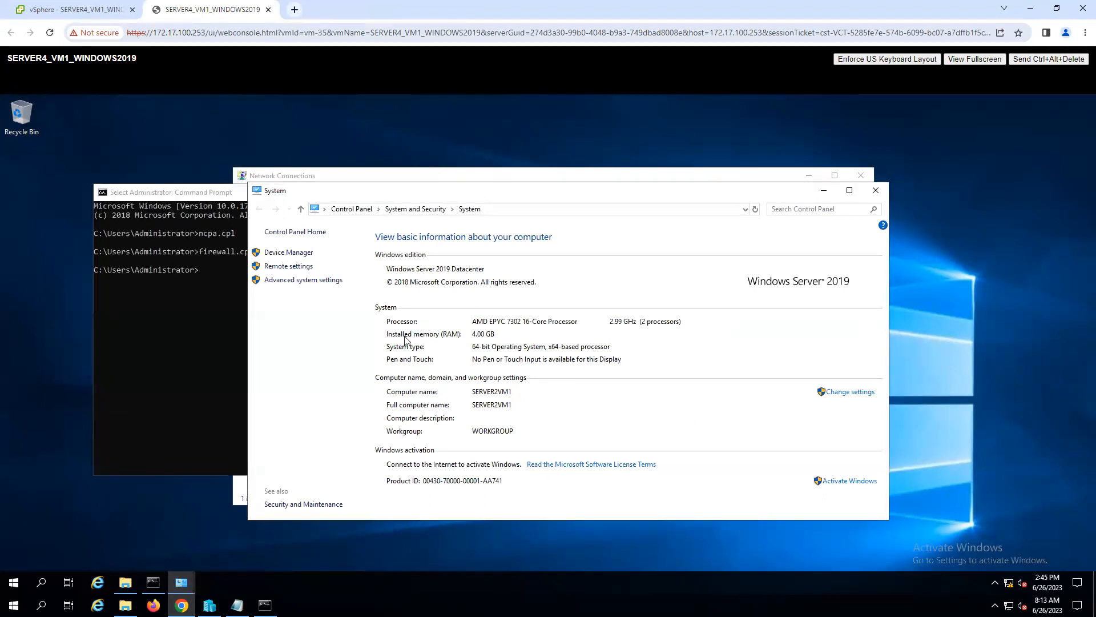
- Close the System, Network Connections, This PC and Command Prompt windows on the cloned machine
click(876, 191)
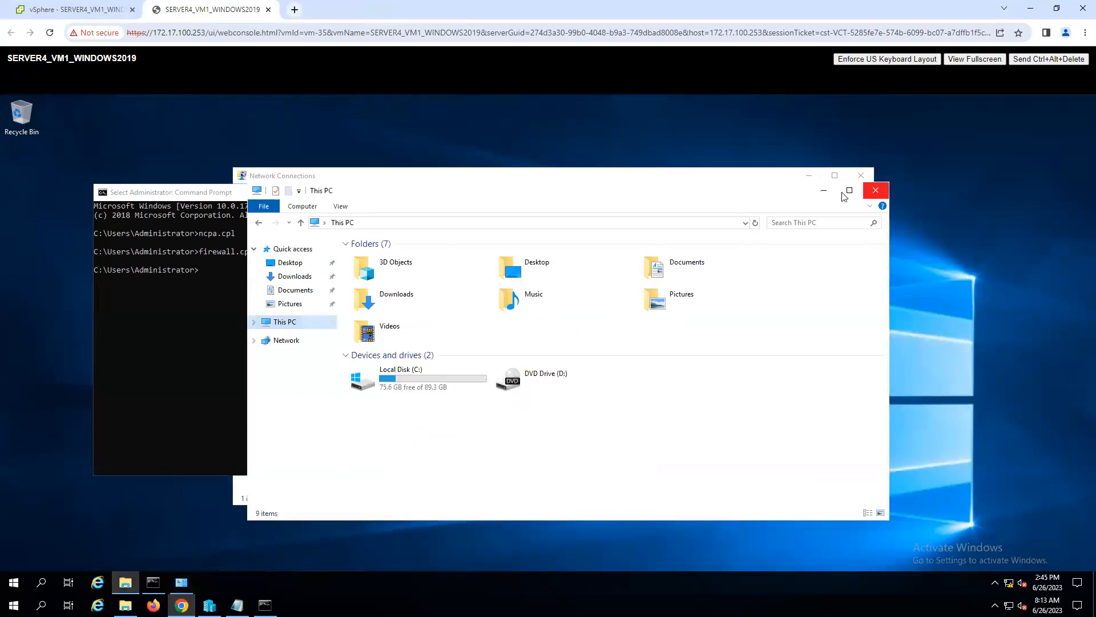
click(863, 175)
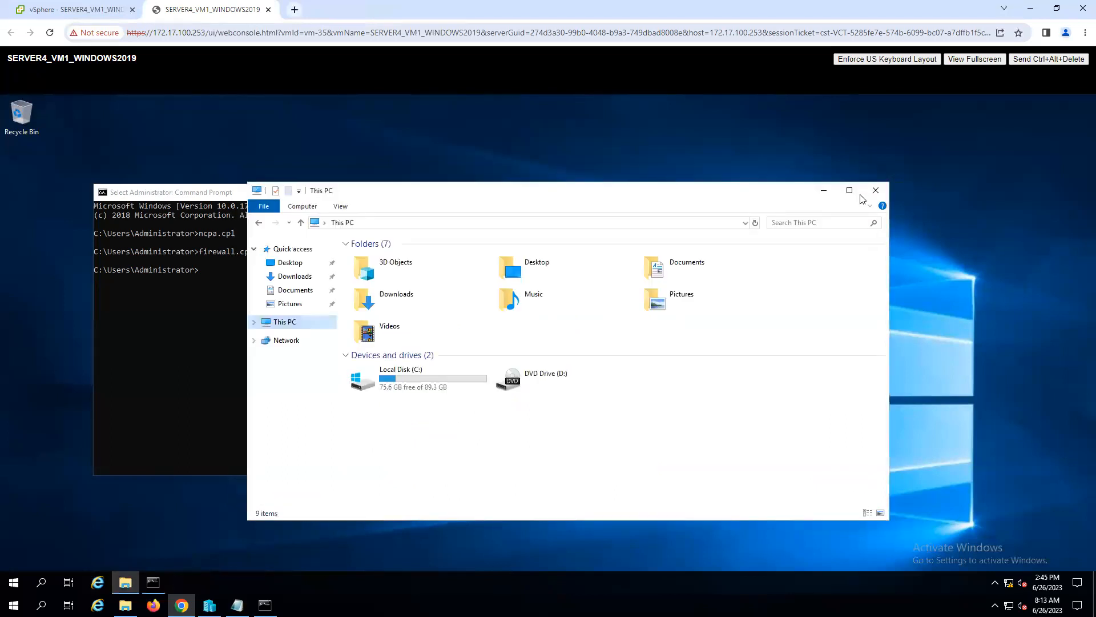
click(876, 190)
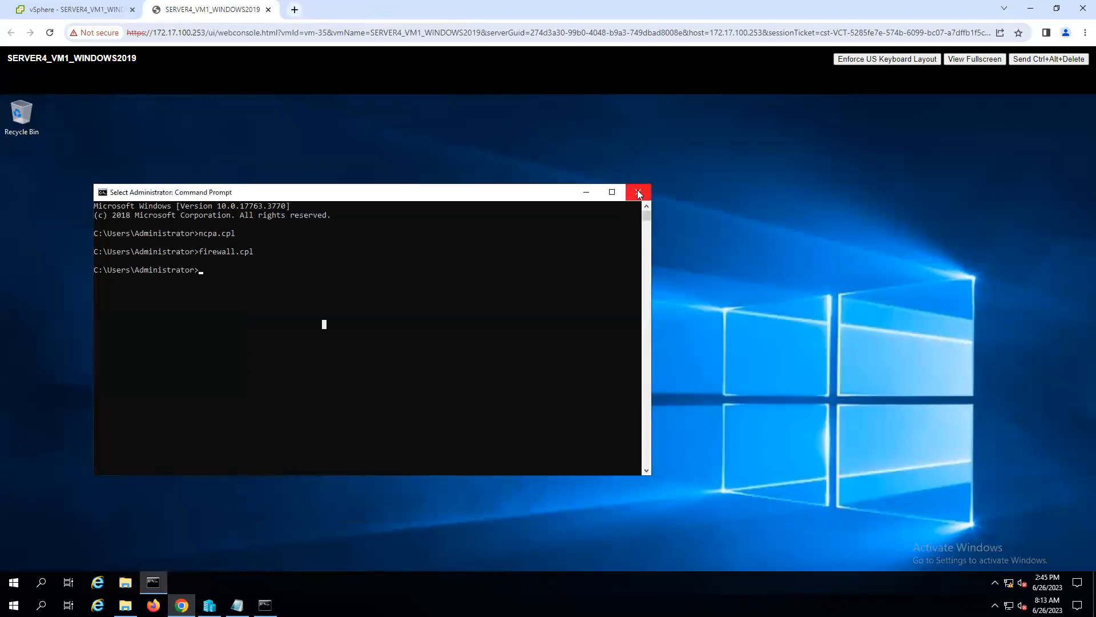
click(638, 193)
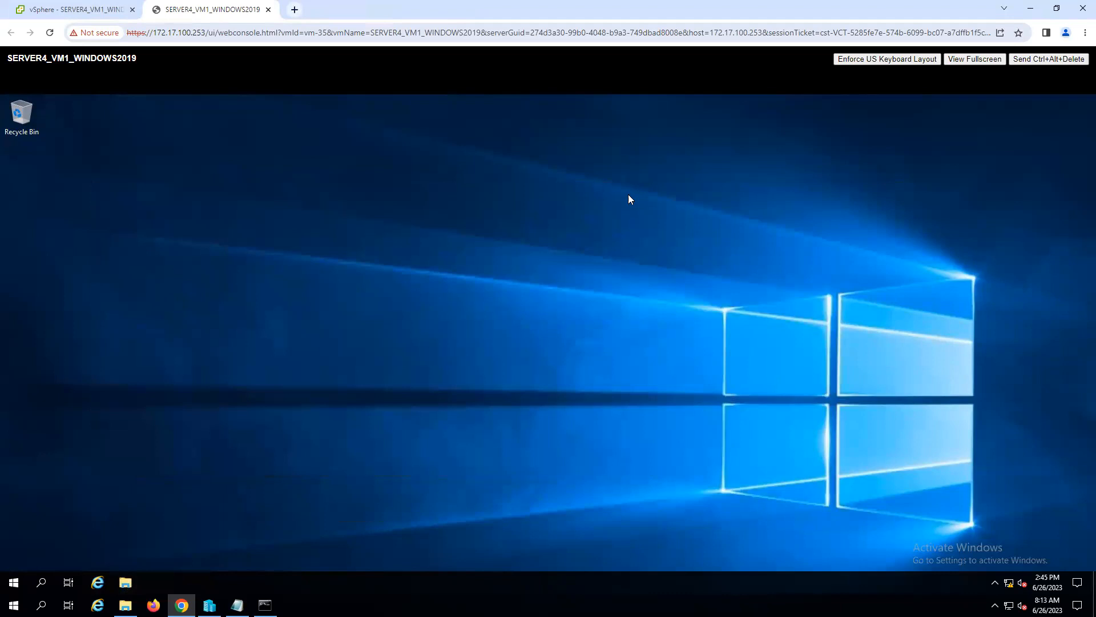
- Change the cloned machine's computer name to SERVER4VM1 in its system properties, keeping it in the WORKGROUP workgroup
click(126, 583)
right_click(264, 309)
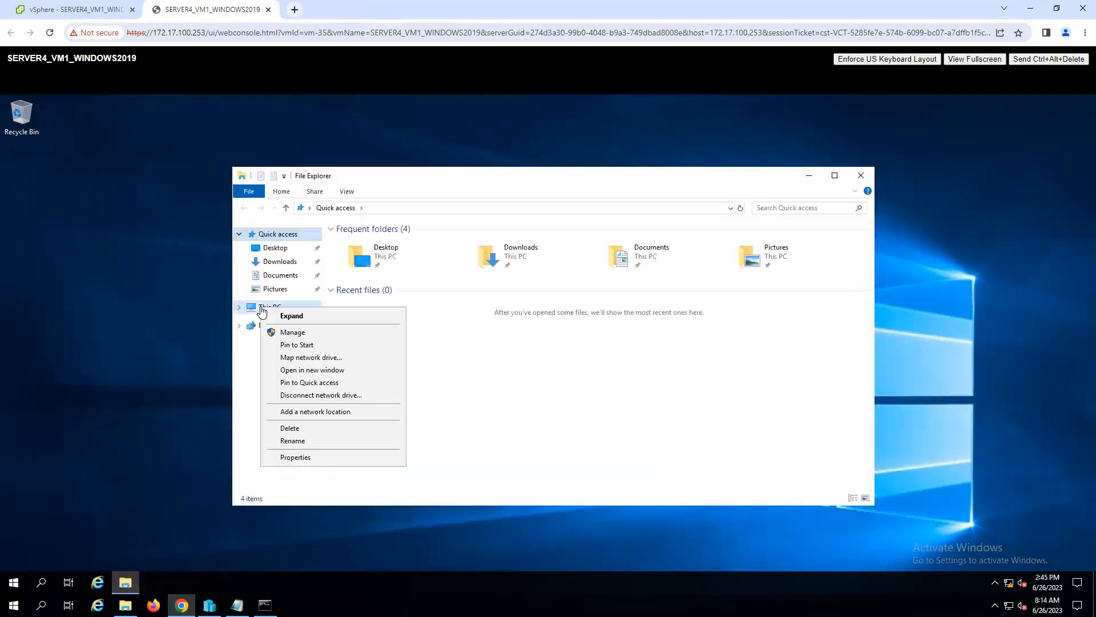
click(303, 458)
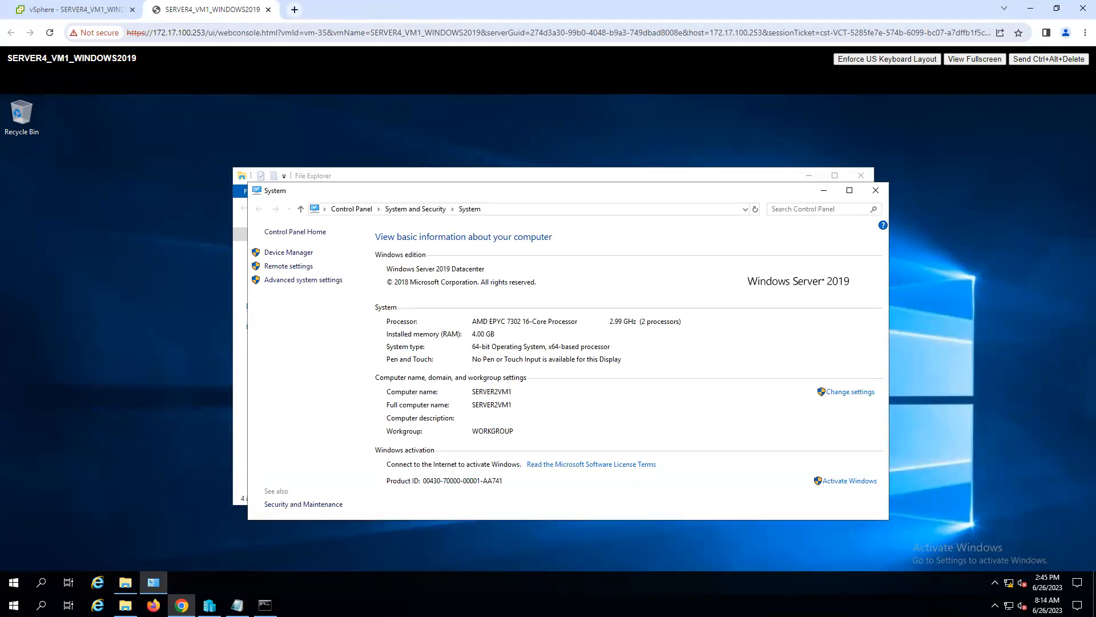
click(854, 397)
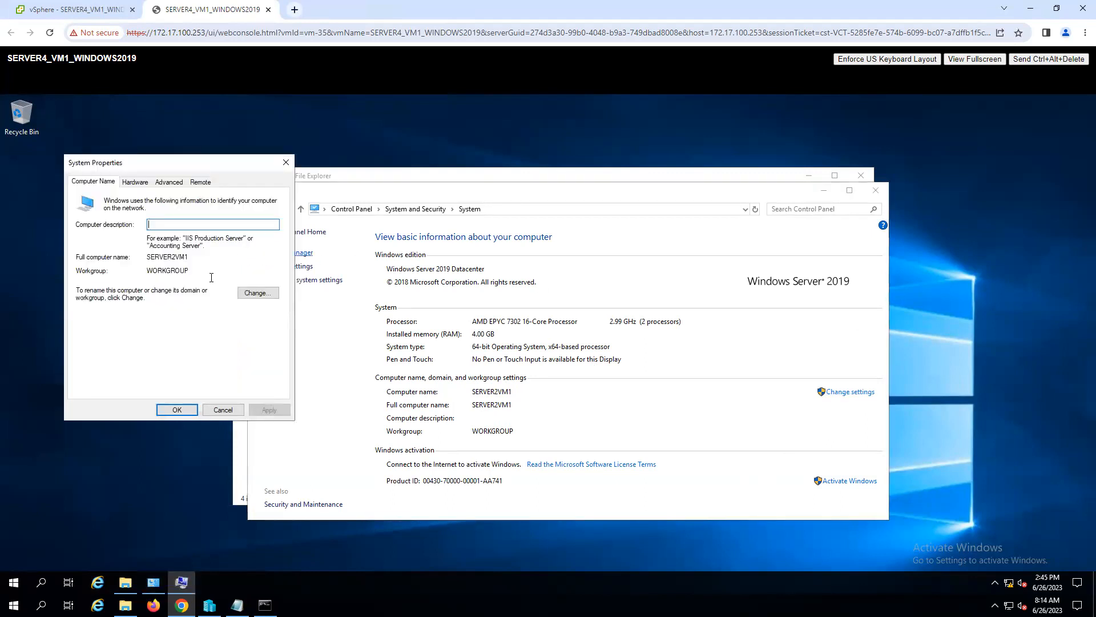
click(258, 293)
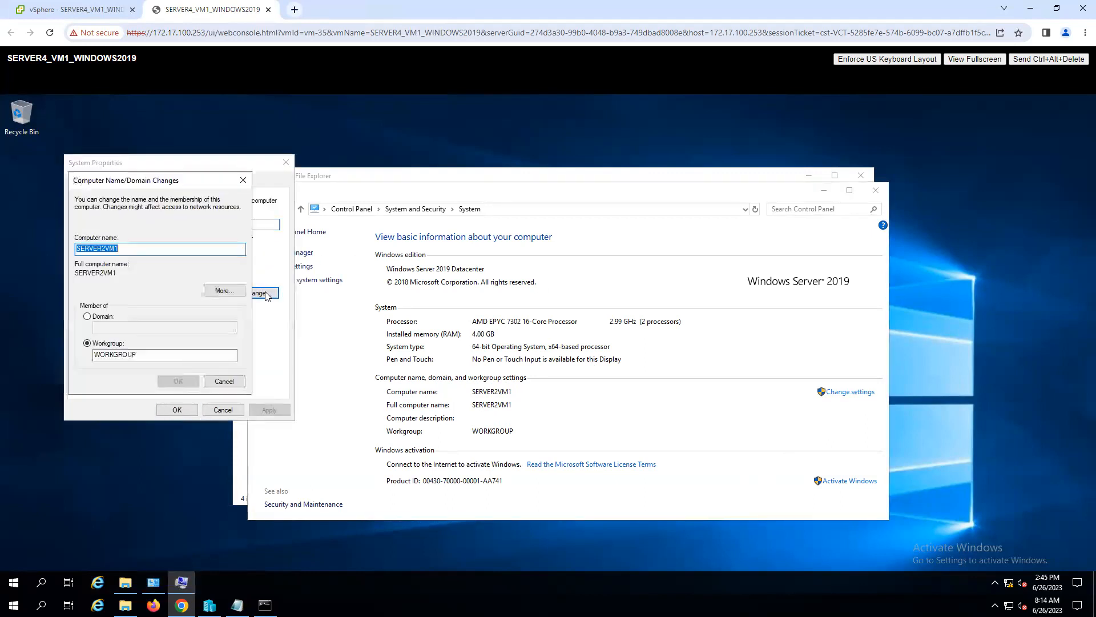
click(105, 248)
key(BackSpace)
text(4)
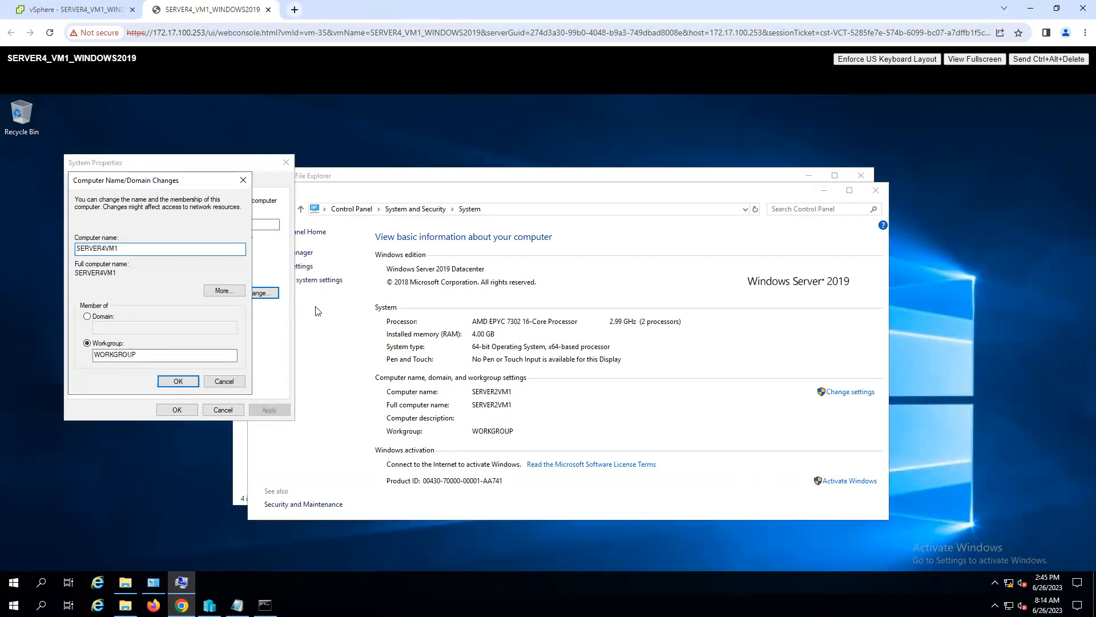
click(171, 380)
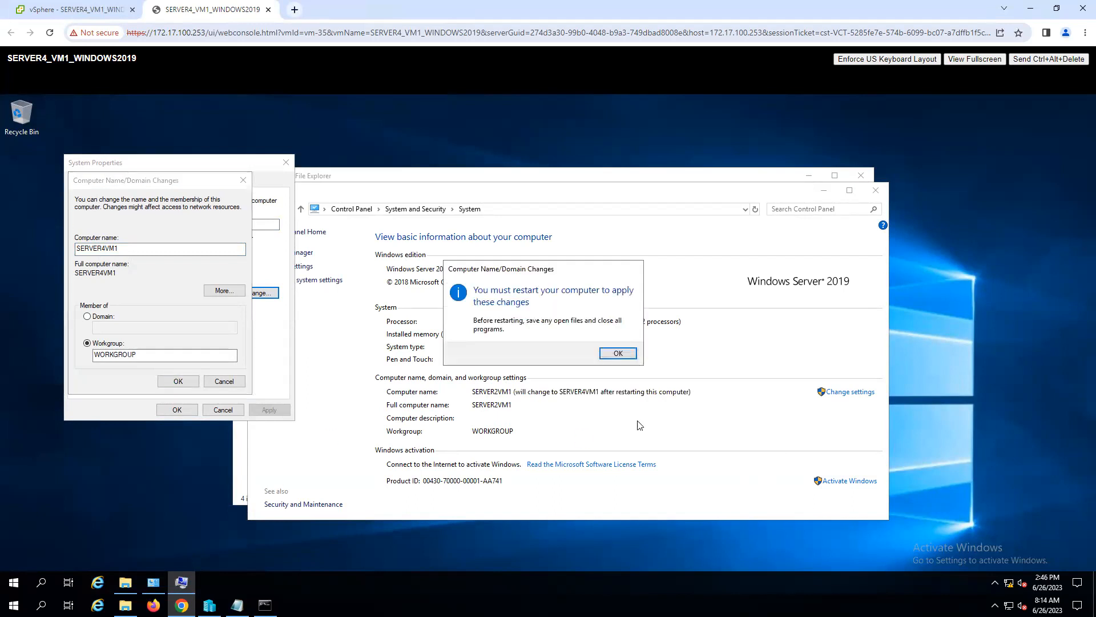
click(620, 354)
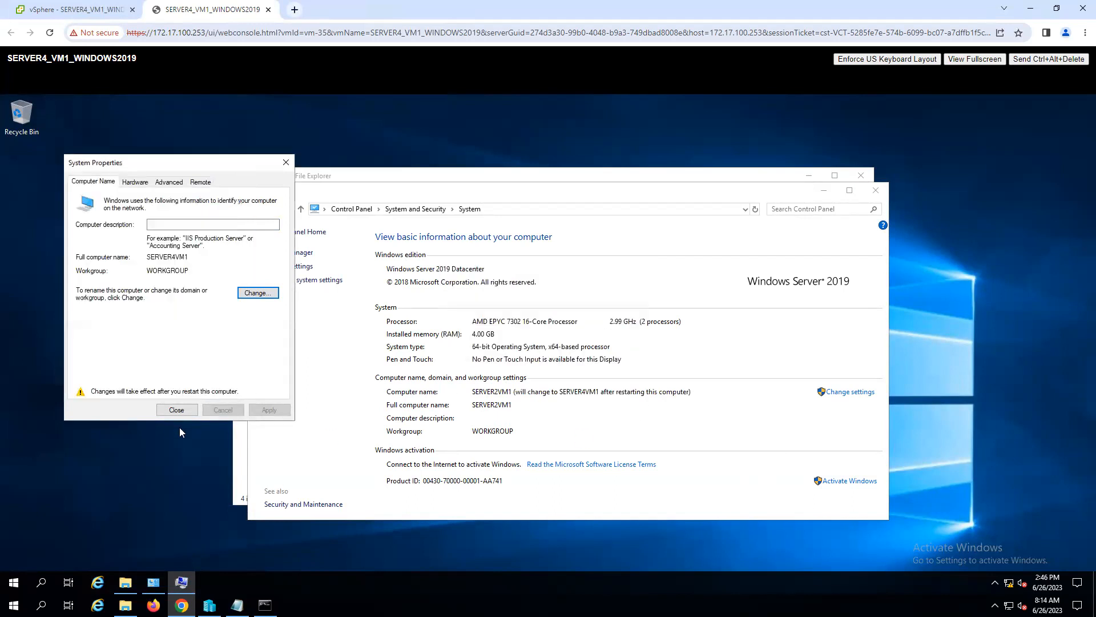
- Close the System Properties, System and File Explorer windows and restart the machine to apply the new computer name
click(173, 411)
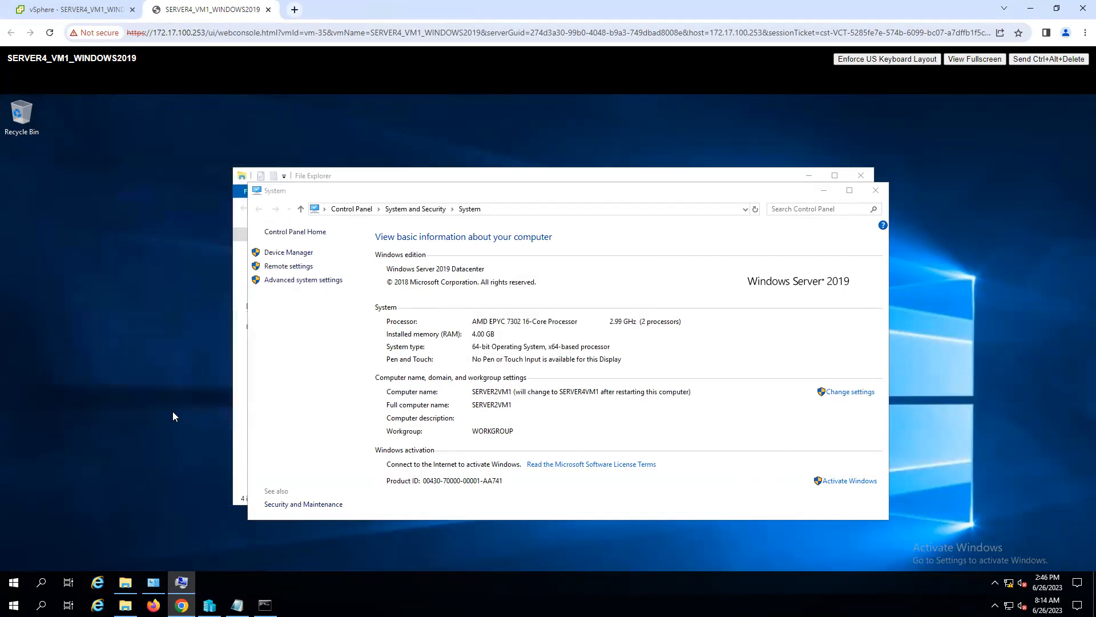
click(876, 191)
click(862, 177)
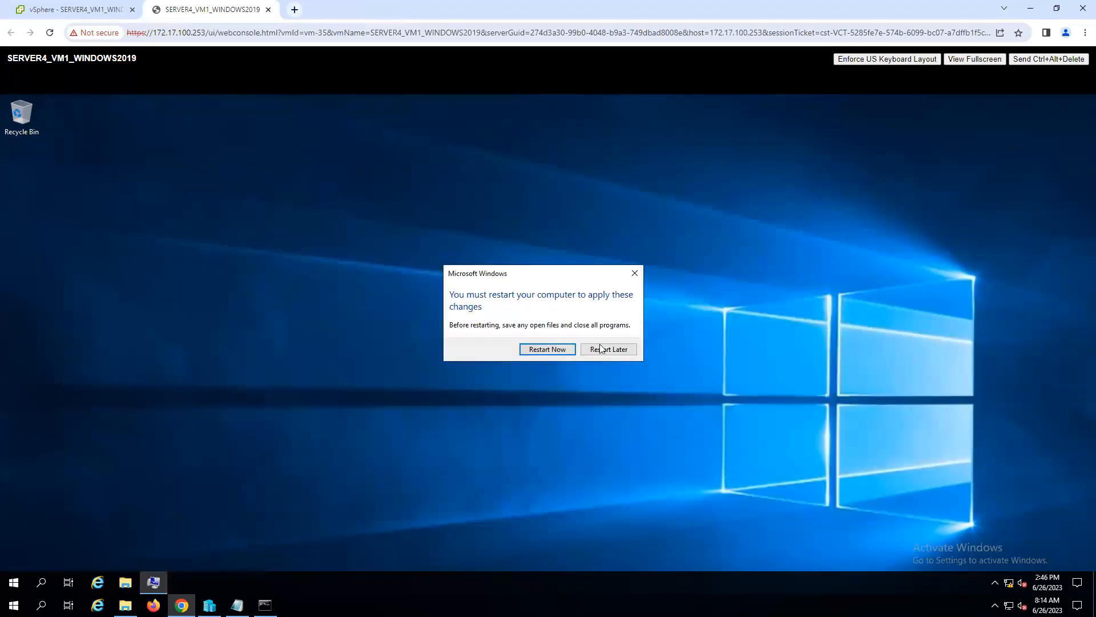
click(534, 350)
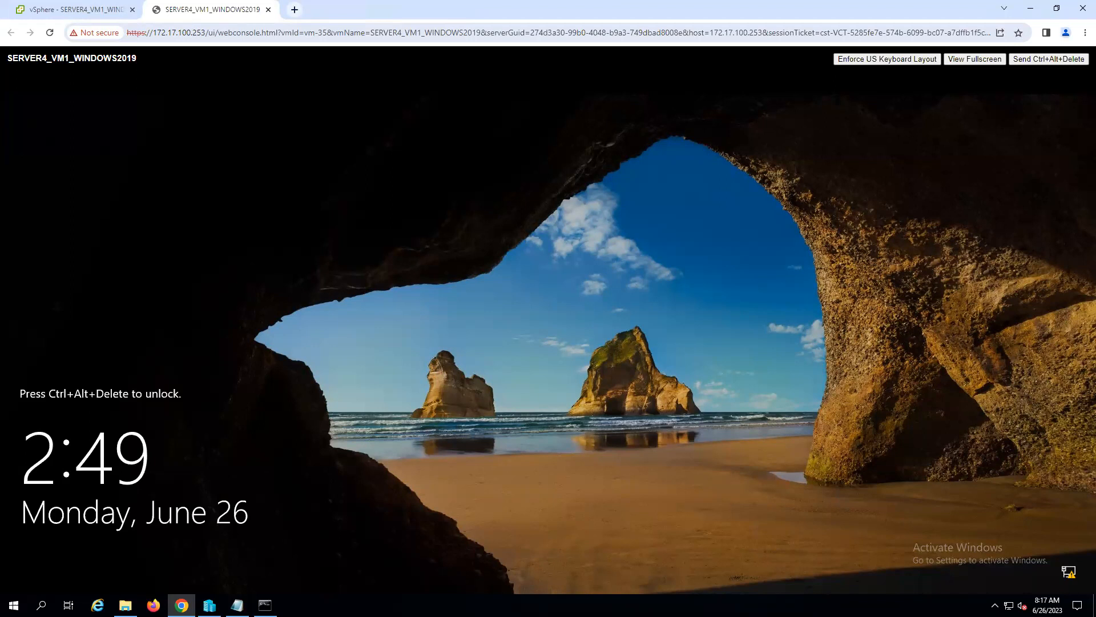
- Return to the vSphere Client, view host 172.17.100.6, and start cloning WINDOWS2019 to a virtual machine
click(97, 9)
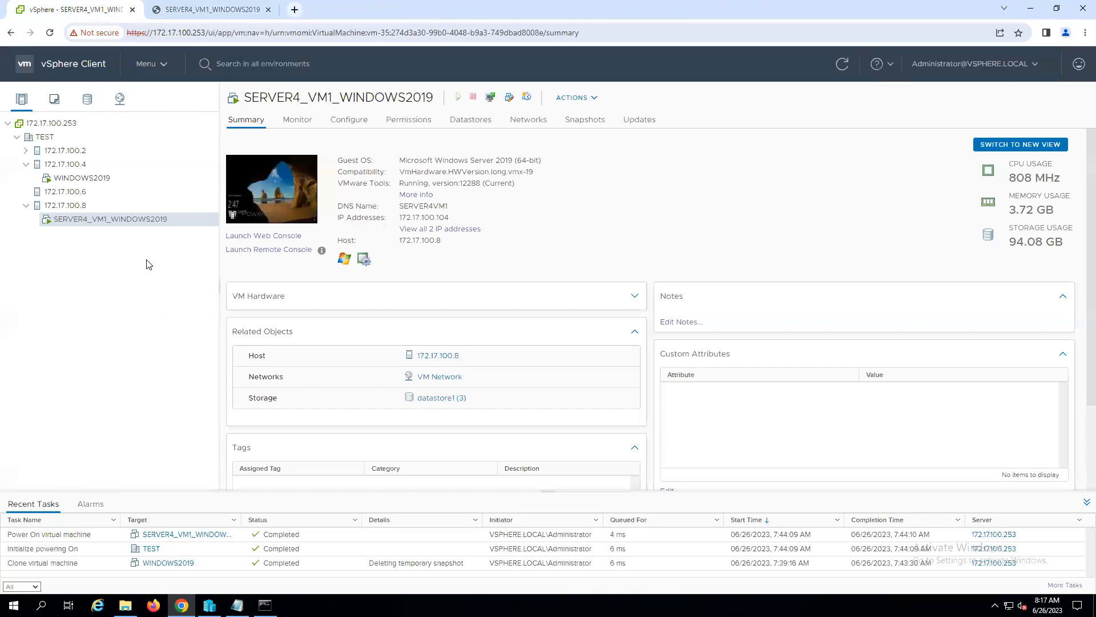
click(78, 192)
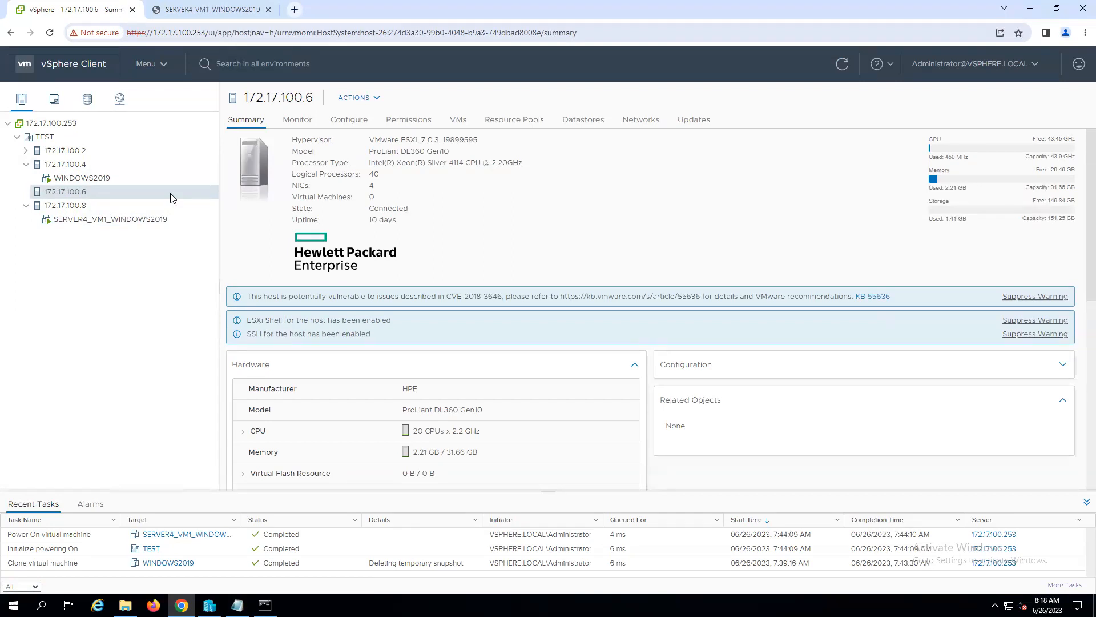
click(71, 180)
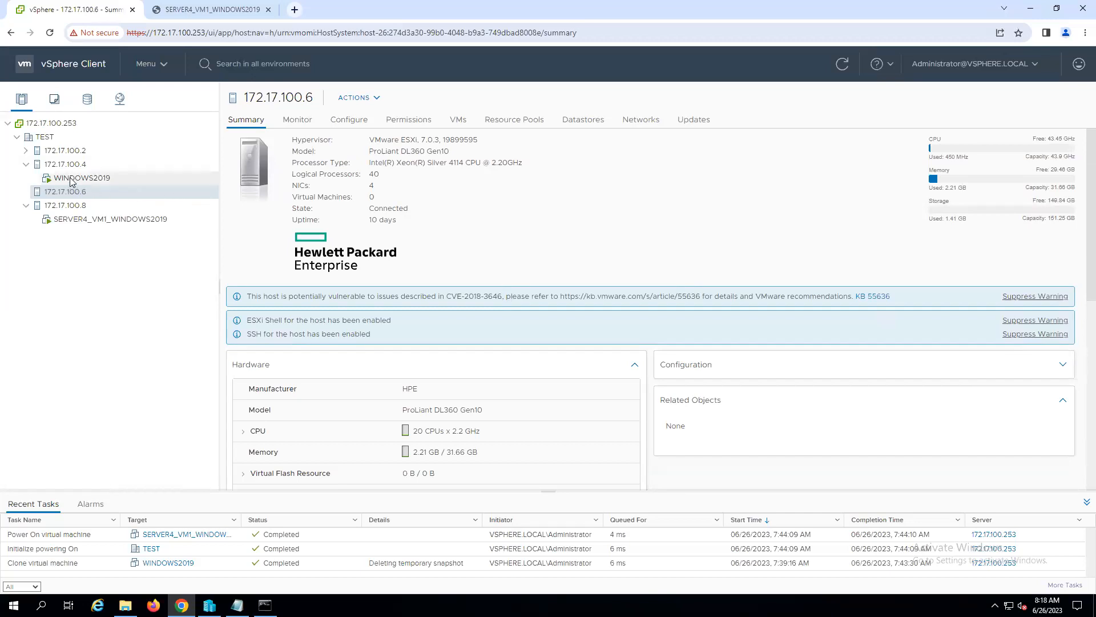
right_click(71, 180)
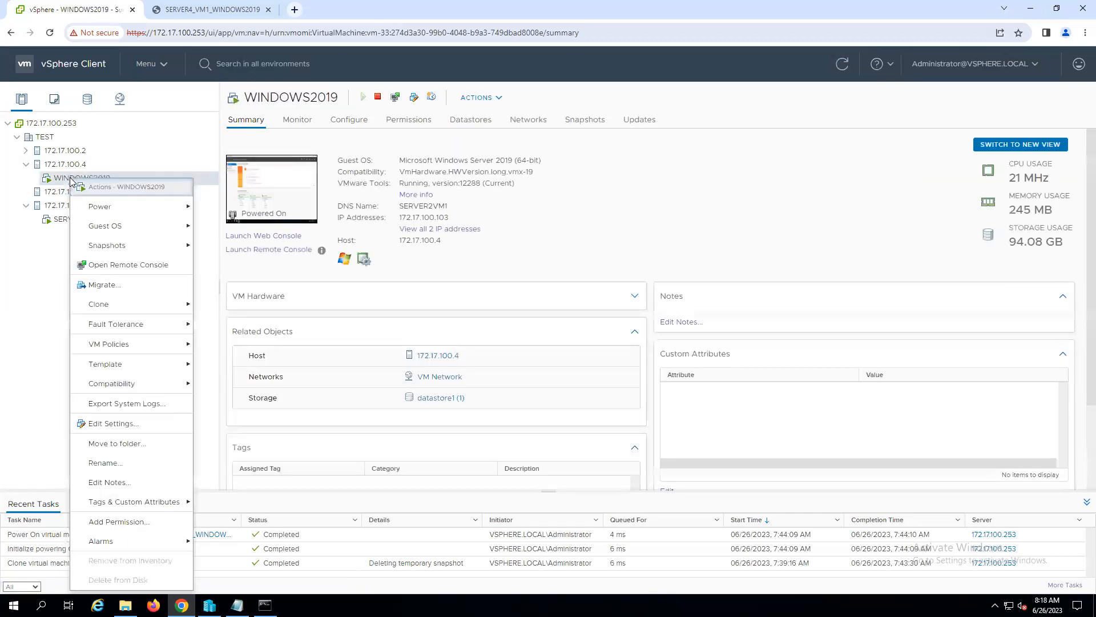
mouse_move(99, 305)
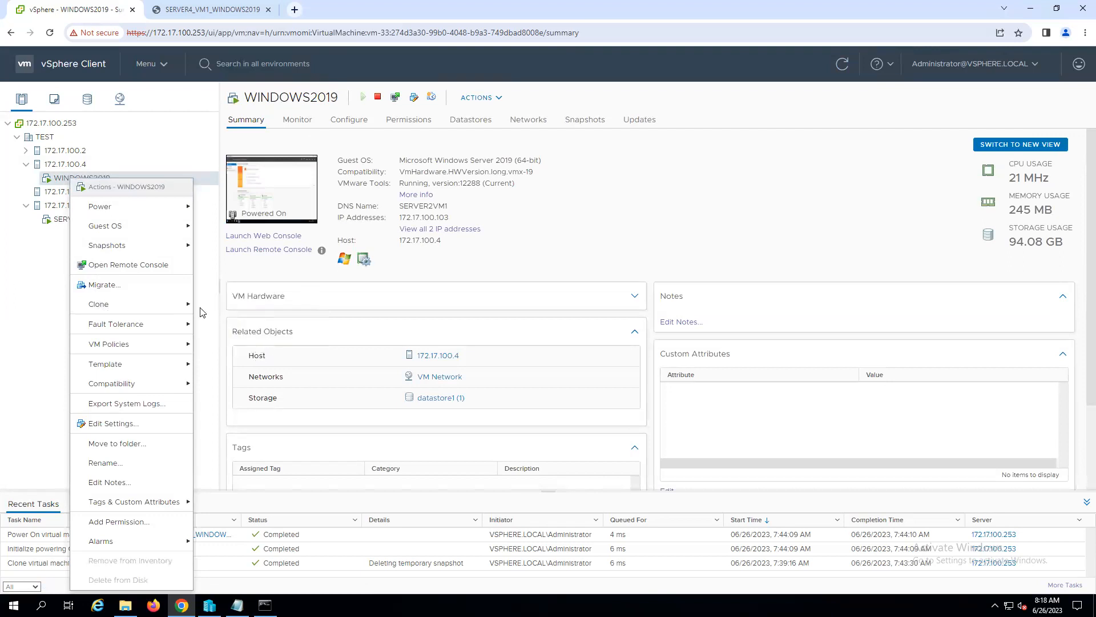
mouse_move(139, 306)
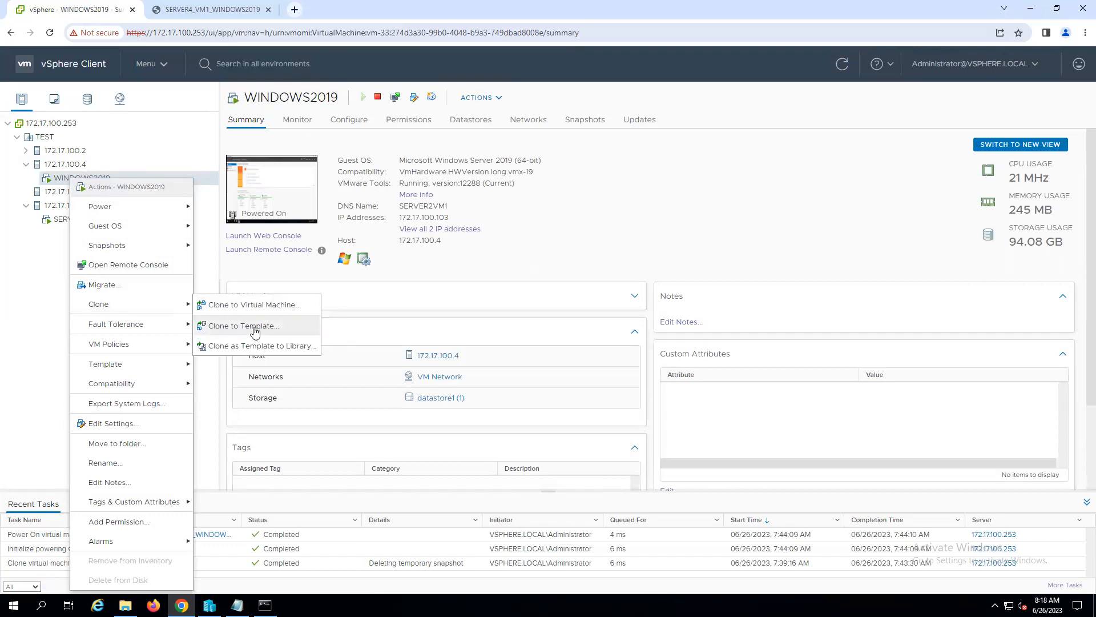
mouse_move(110, 370)
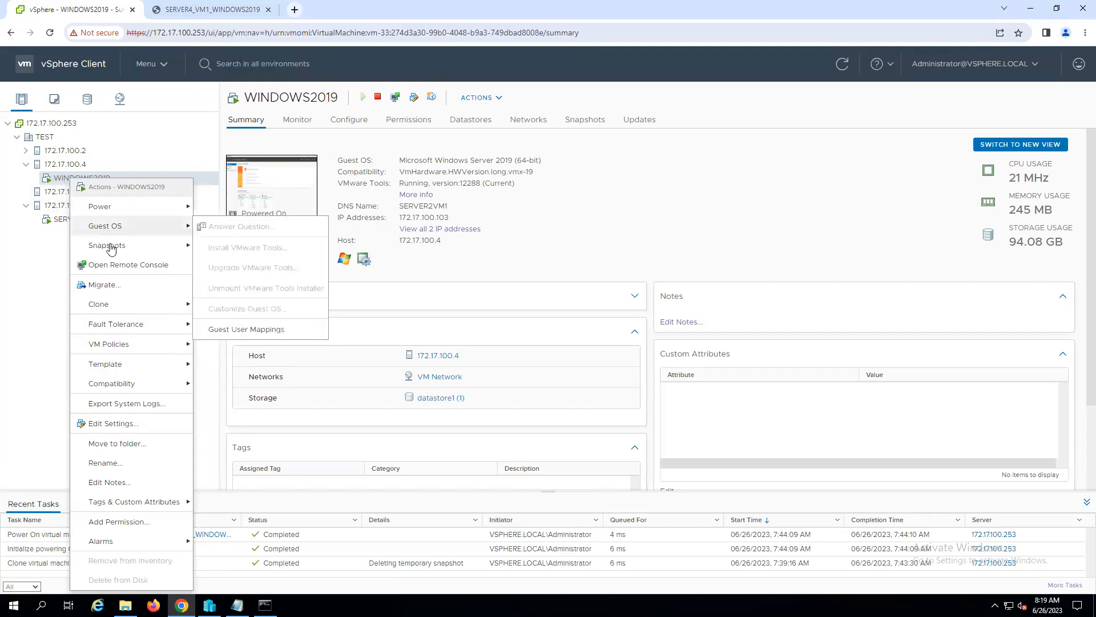
mouse_move(131, 233)
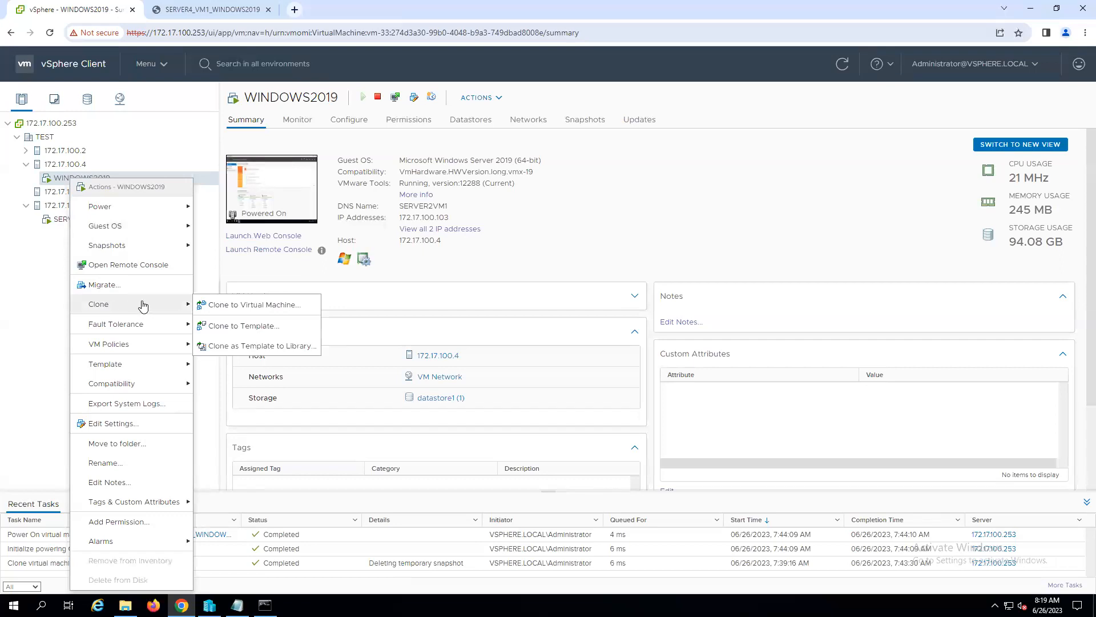
click(249, 307)
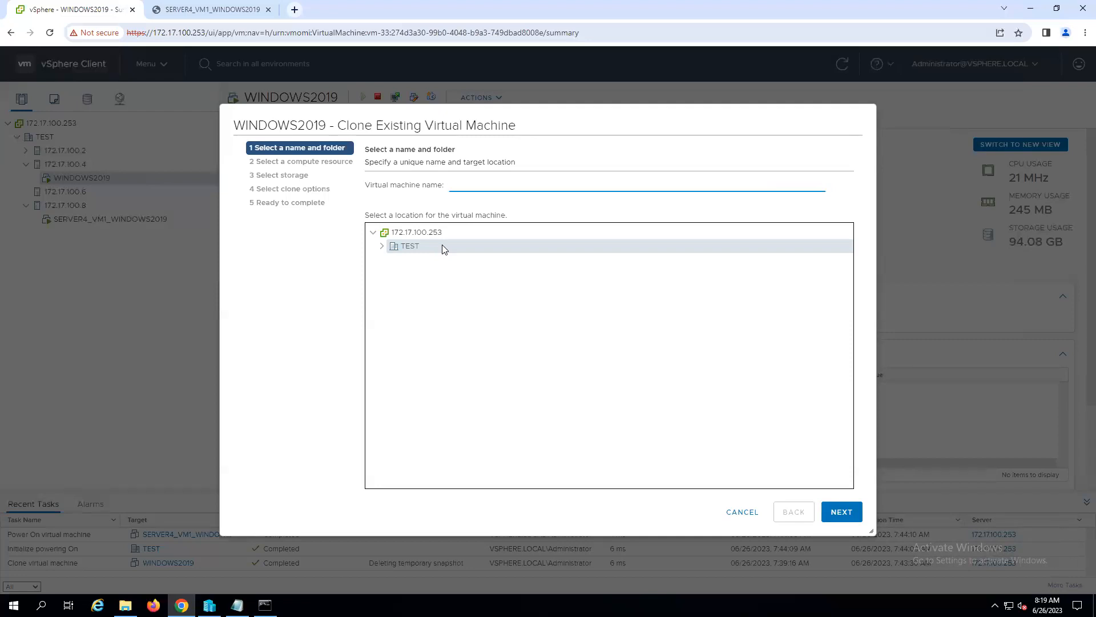
- Name the clone SERVER3_VM1_WINDOWS2019 and choose TEST as its location
text(SERVER3_VM1_WINDOWS2019)
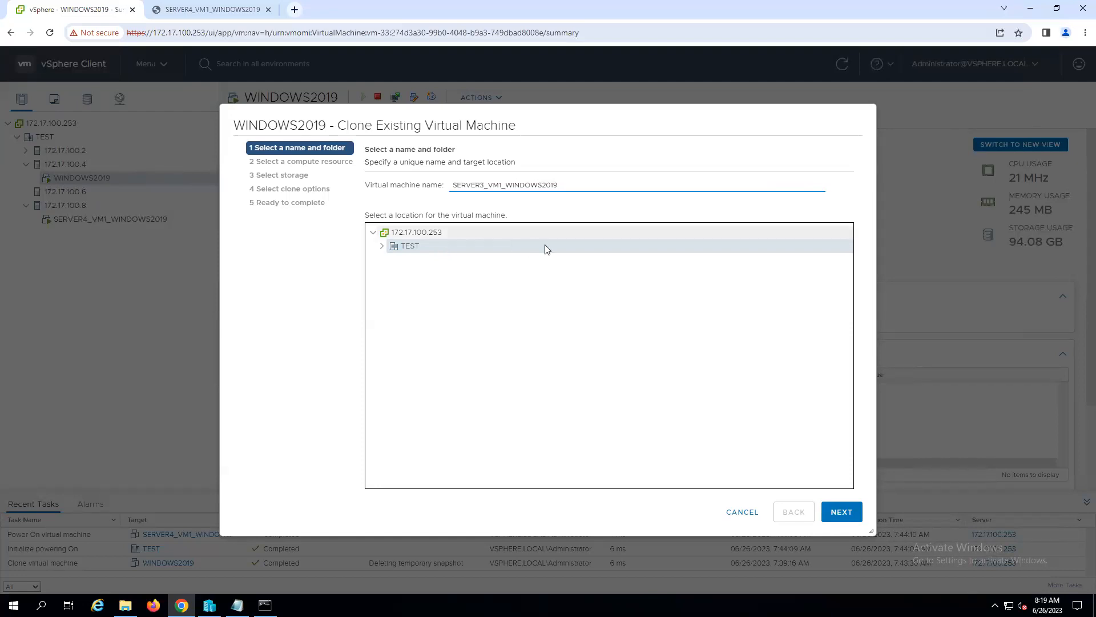
click(841, 513)
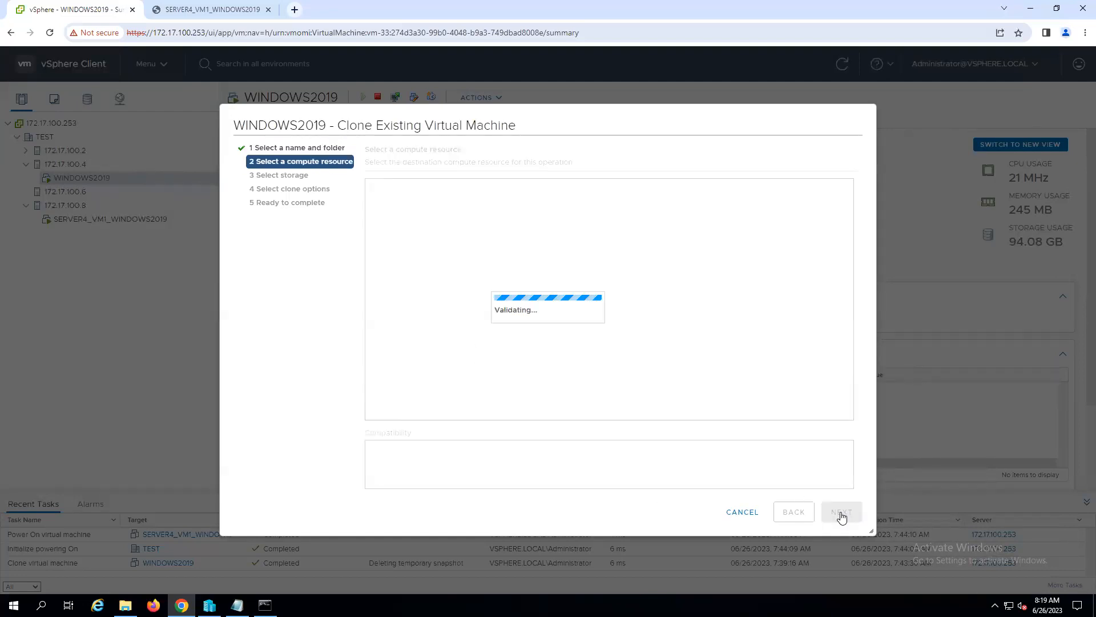
click(795, 513)
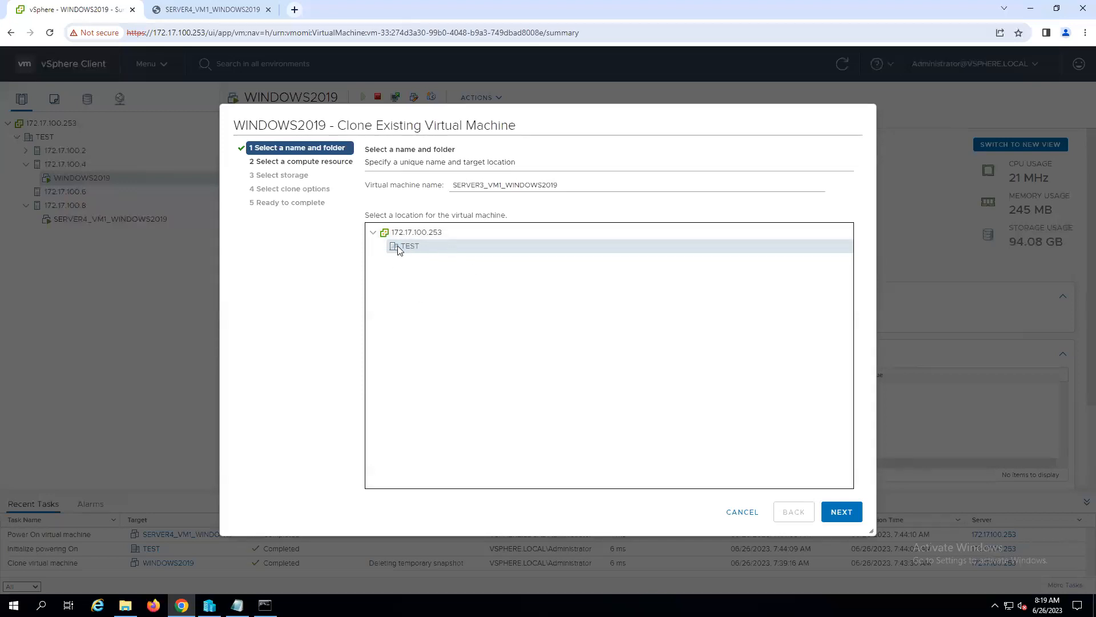
click(839, 512)
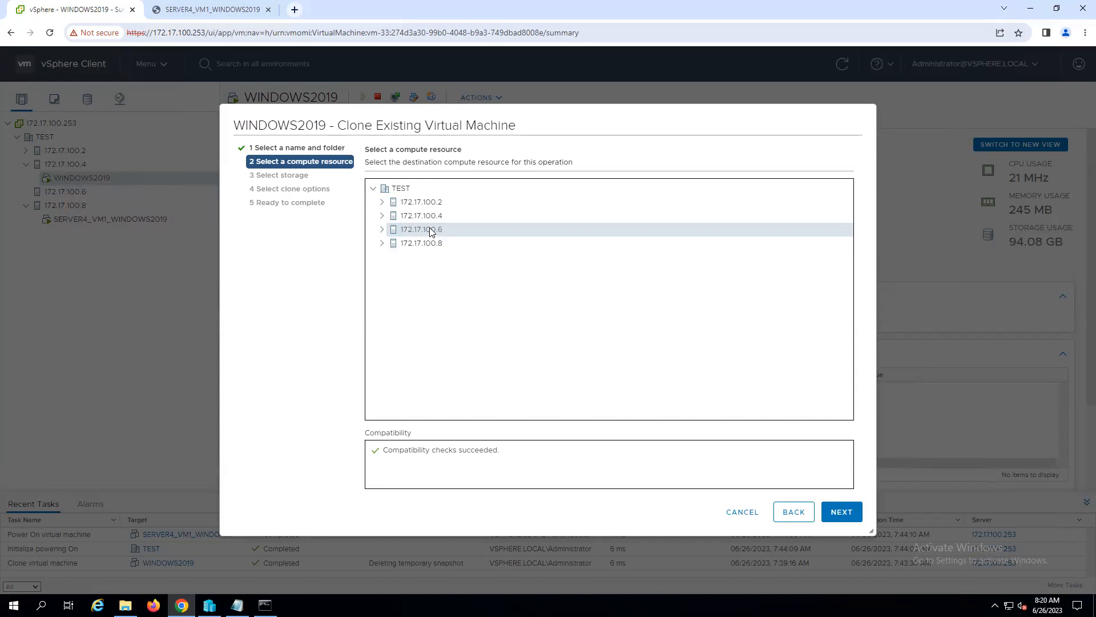
- Choose host 172.17.100.6 as the compute resource and datastore1 (2) as storage, with the same disk format as the source
click(382, 229)
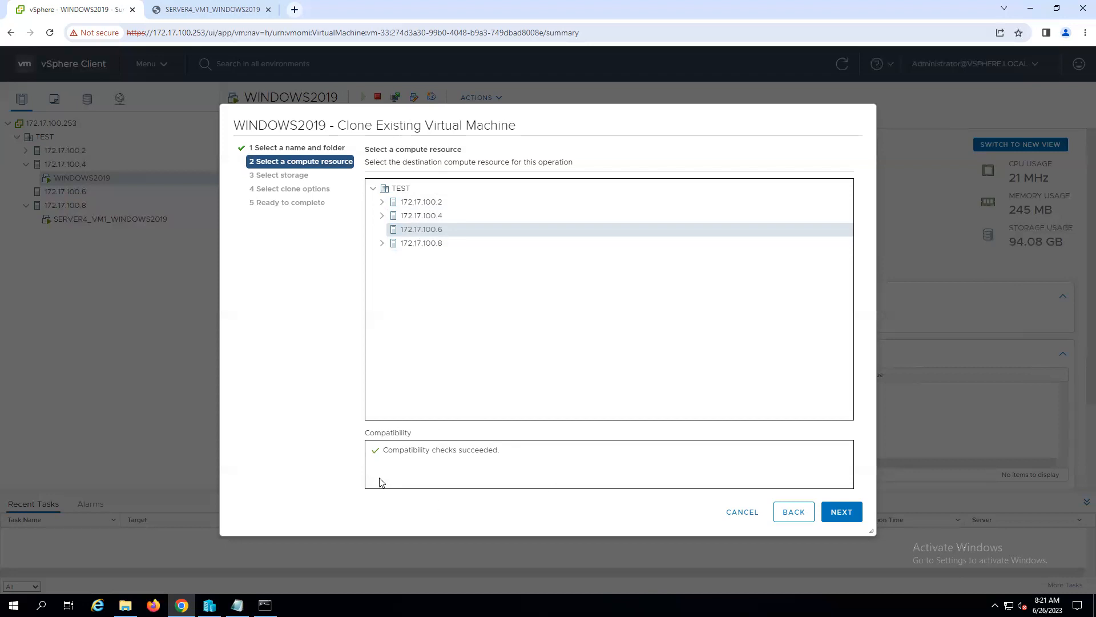
click(843, 512)
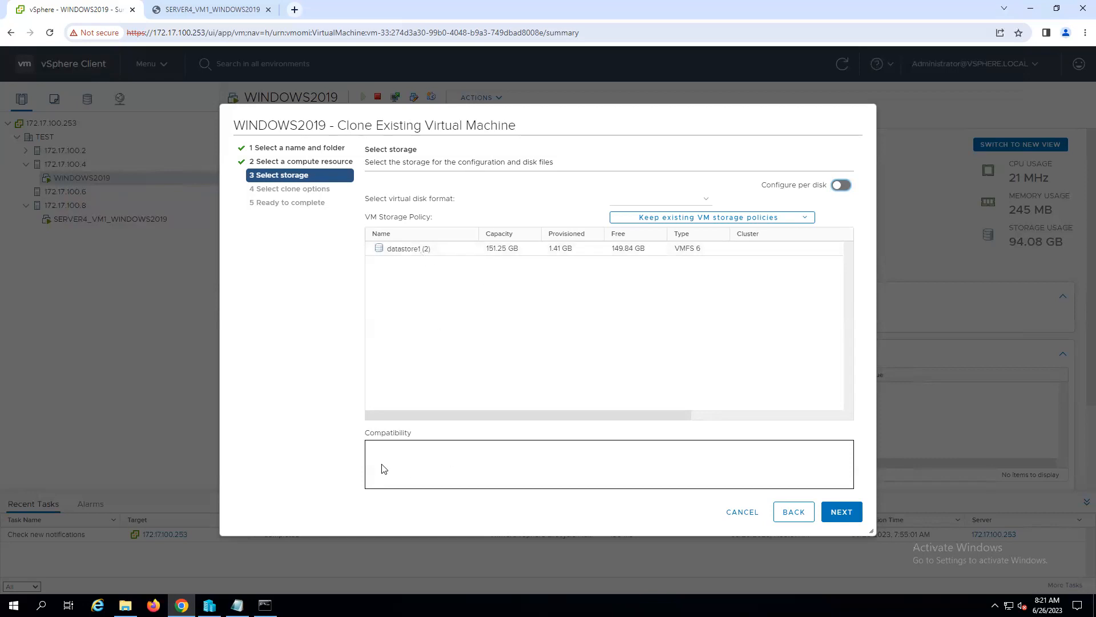
click(416, 254)
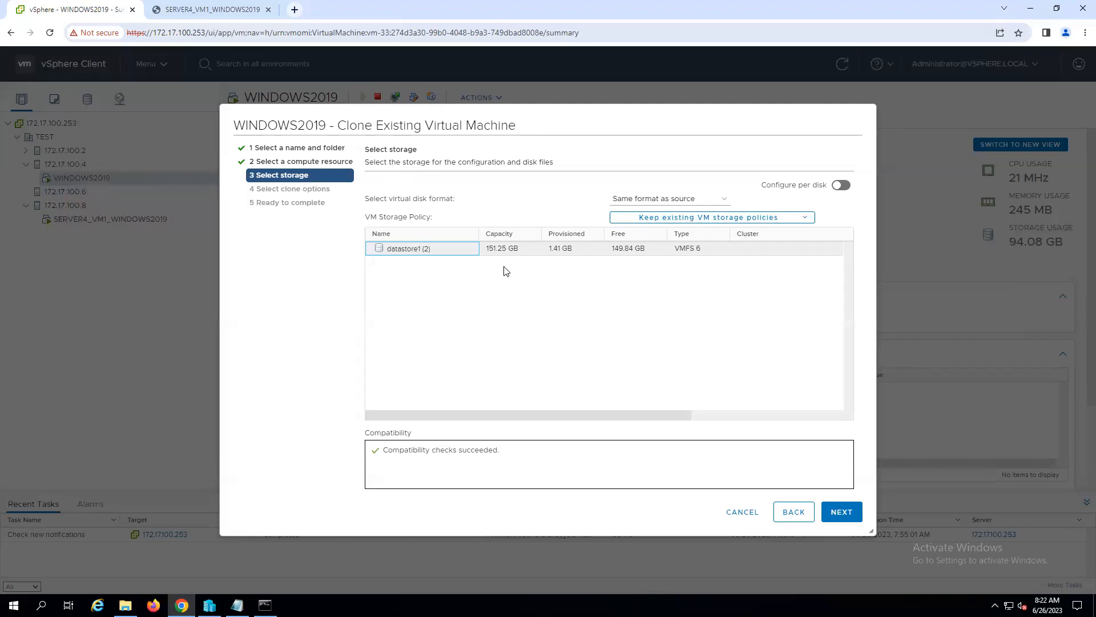
click(841, 512)
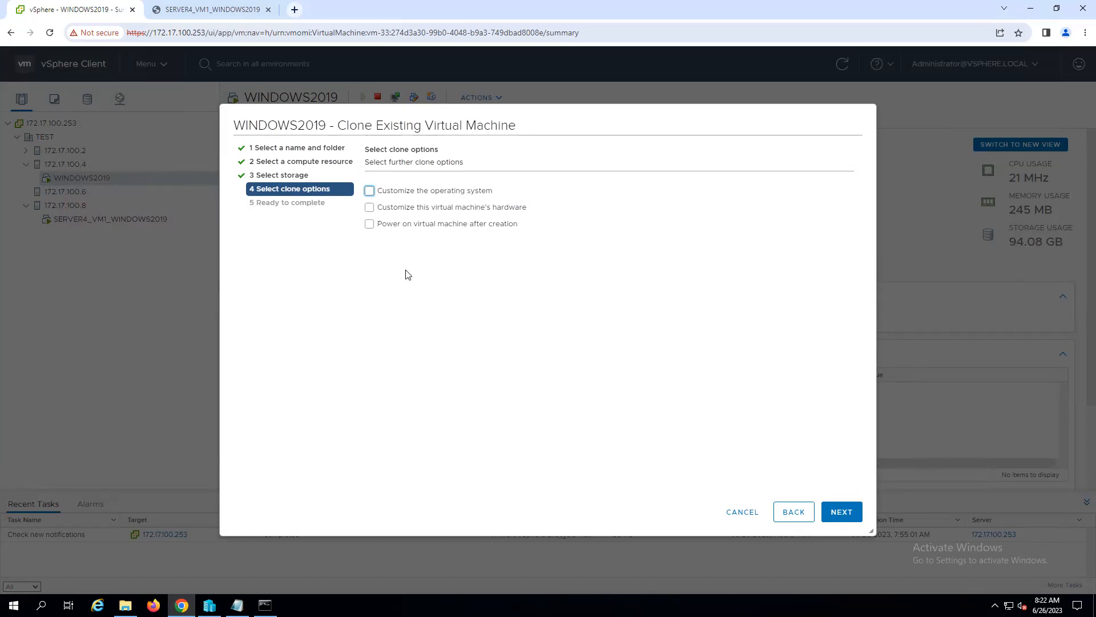
- Leave all clone options unselected, finish the wizard to start the cloning, and collapse host 172.17.100.8 in the inventory
click(370, 191)
click(370, 192)
click(846, 516)
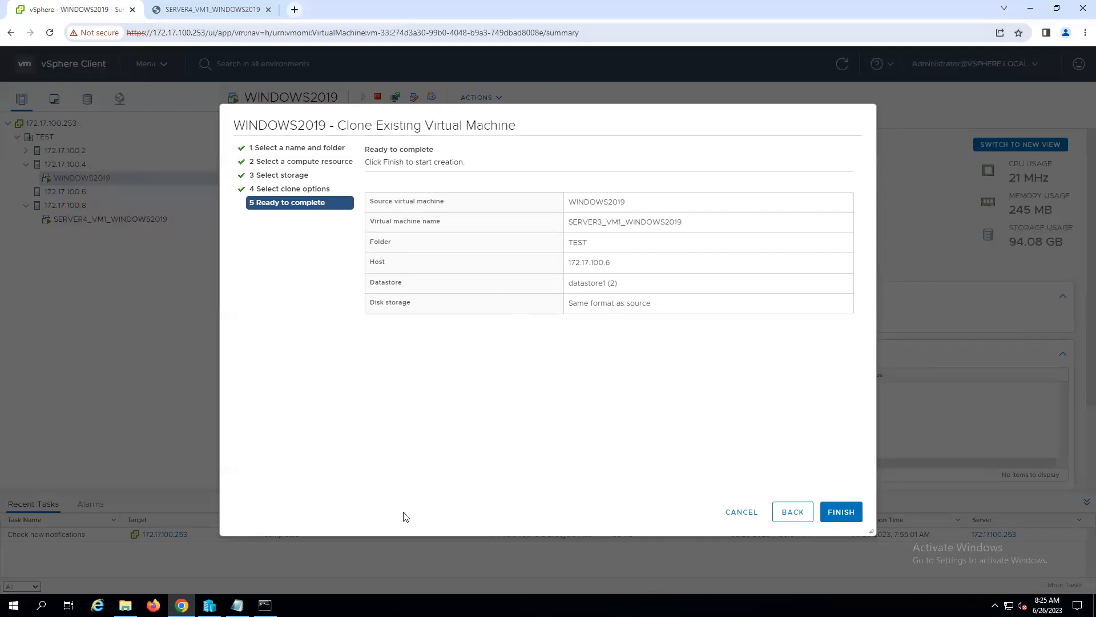
click(836, 513)
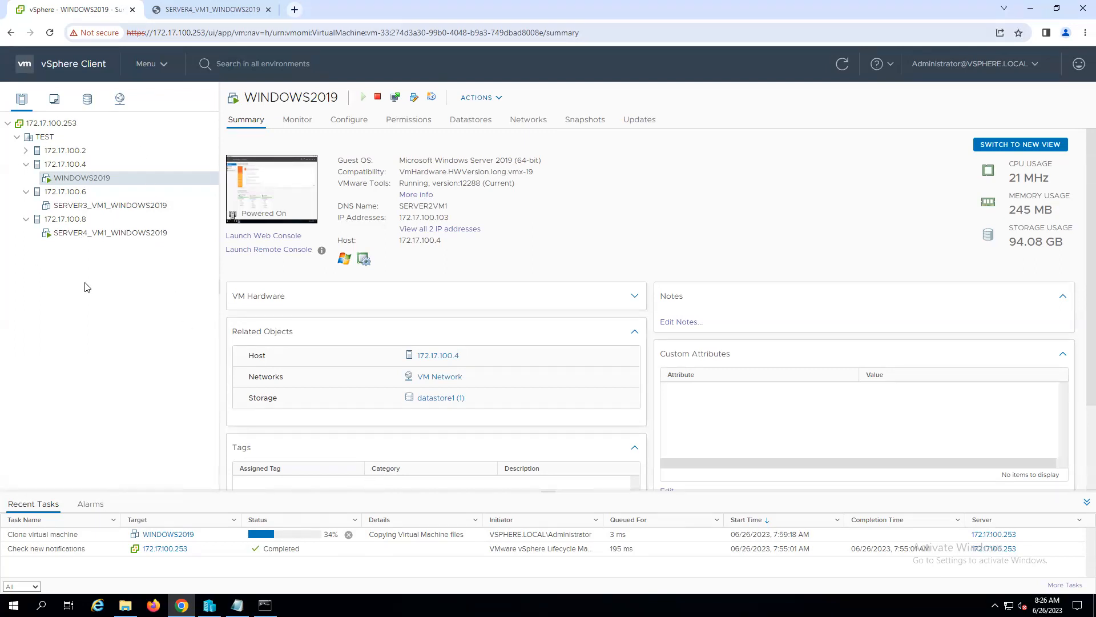
click(26, 220)
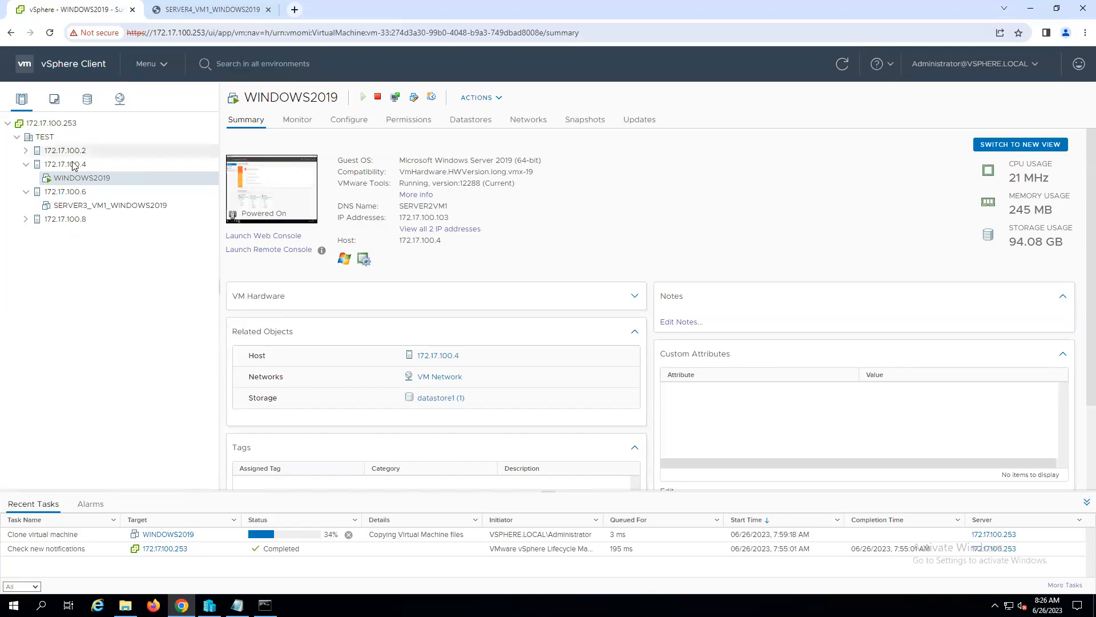
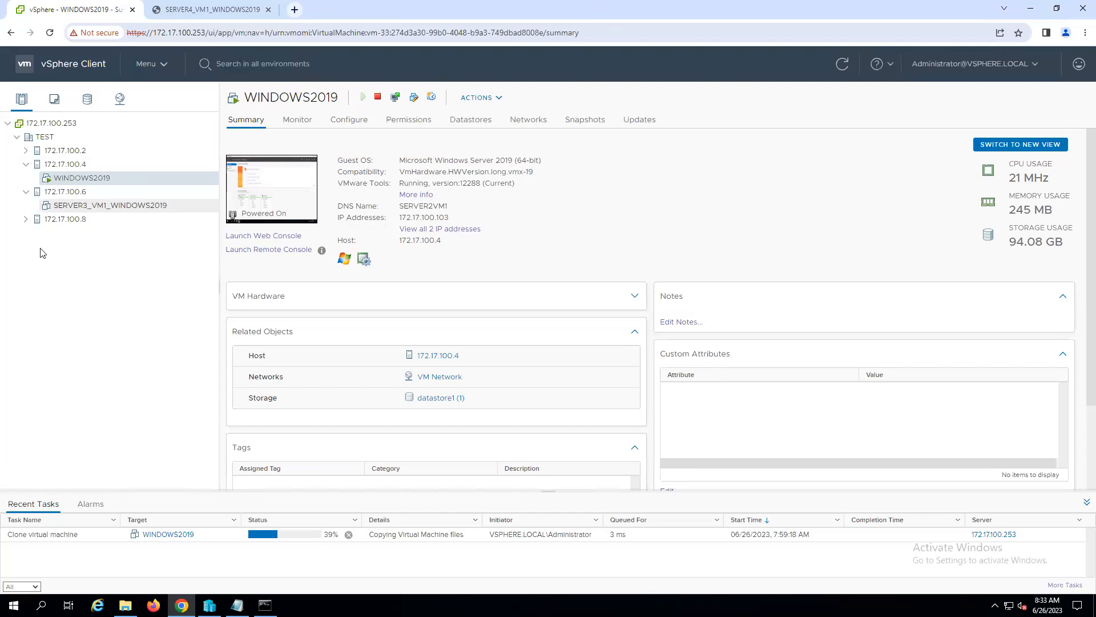
- Expand host 172.17.100.8 in the inventory and review the summaries of hosts 172.17.100.6 and 172.17.100.8
click(26, 218)
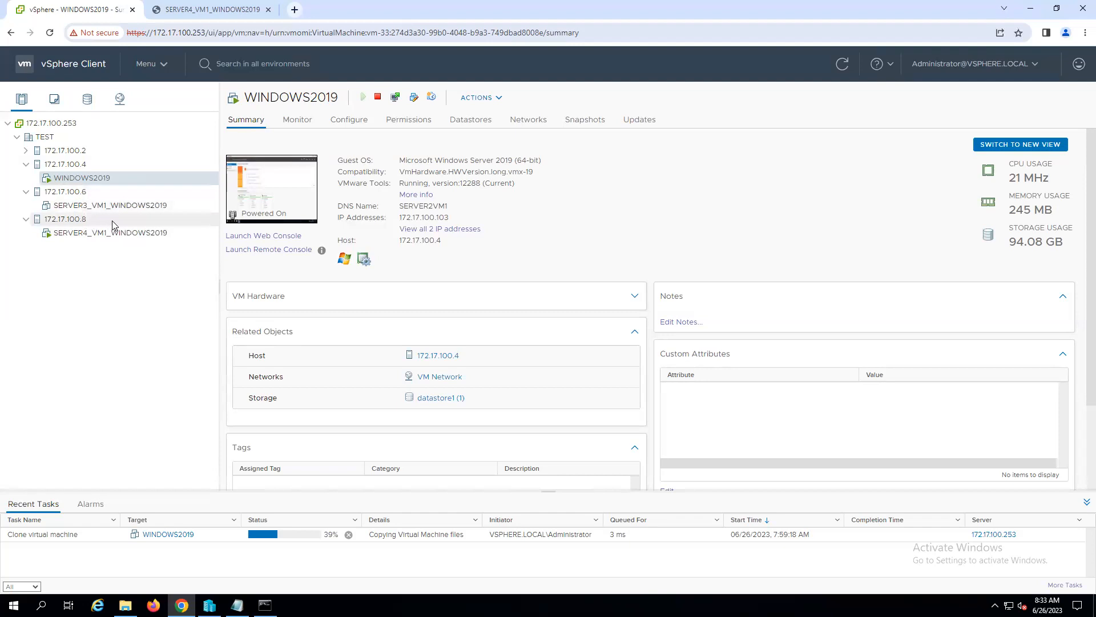
click(73, 193)
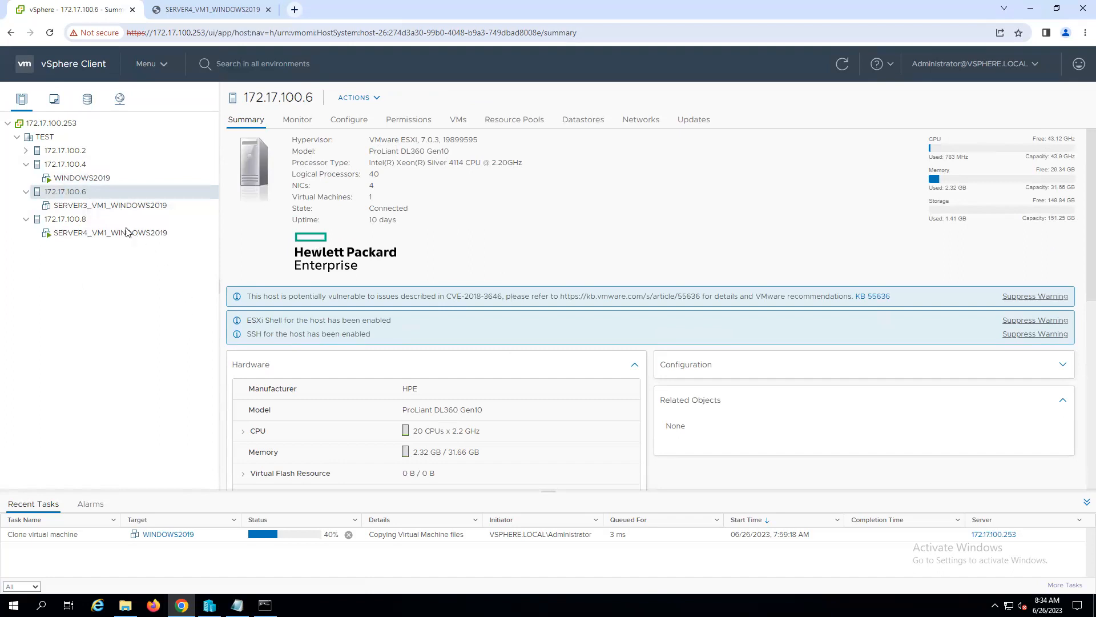
click(68, 221)
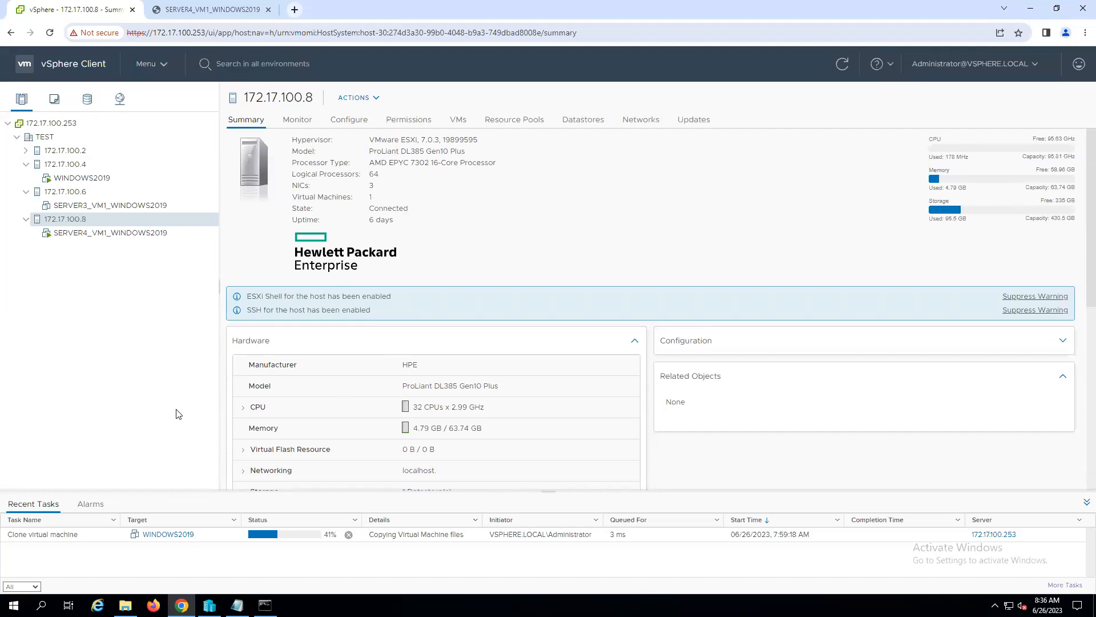
- Expand host 172.17.100.2, view the server2_RHEL summary, and collapse hosts 172.17.100.4 and 172.17.100.6
click(26, 151)
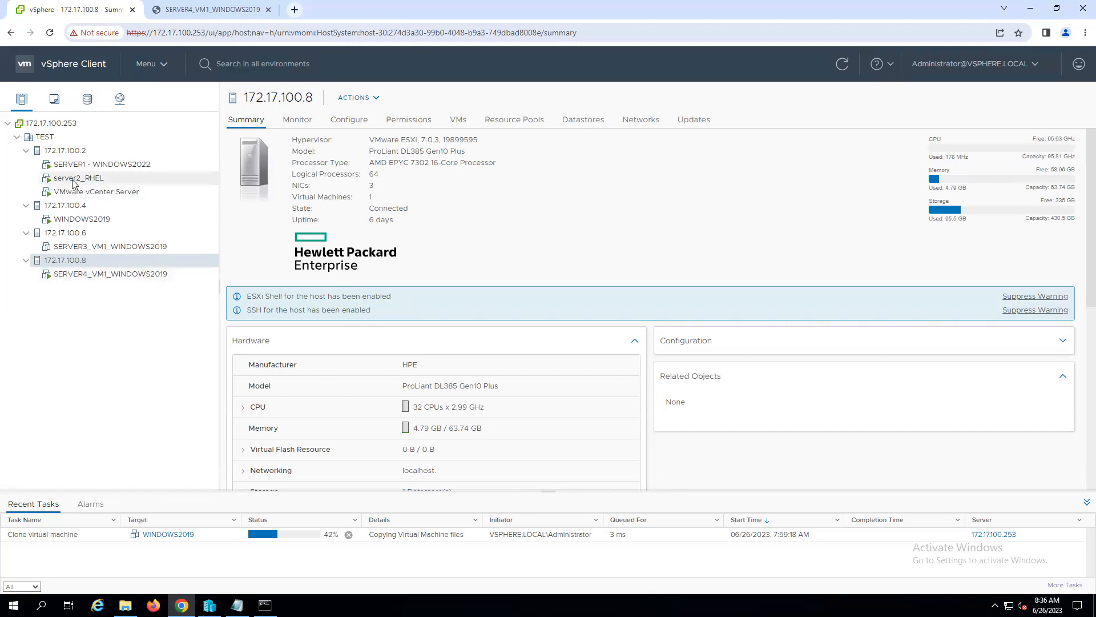
click(73, 179)
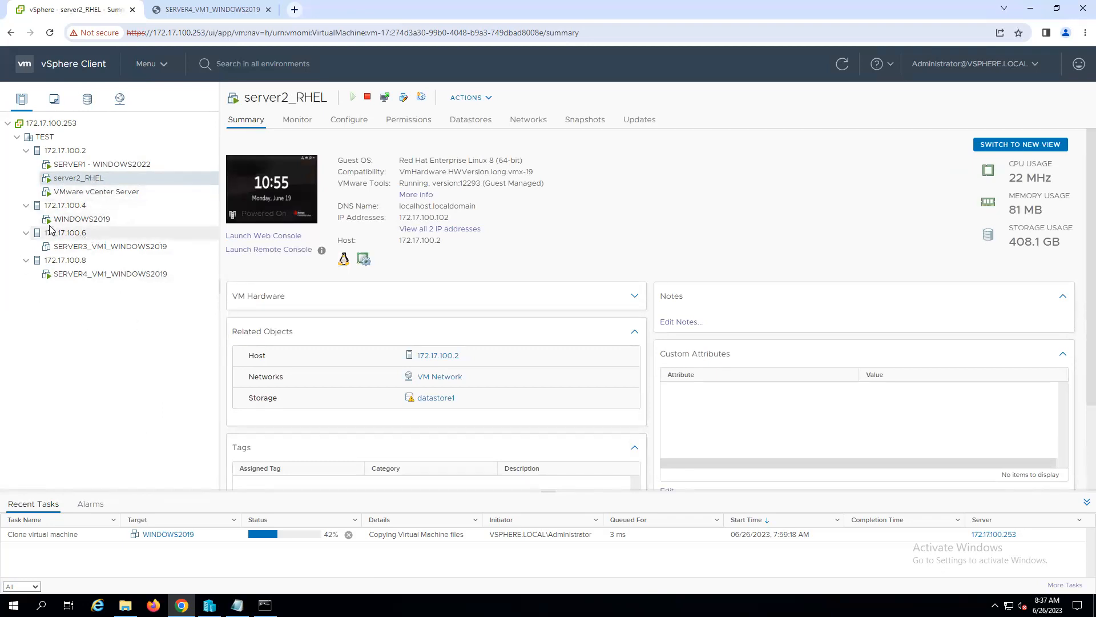
click(26, 205)
click(25, 219)
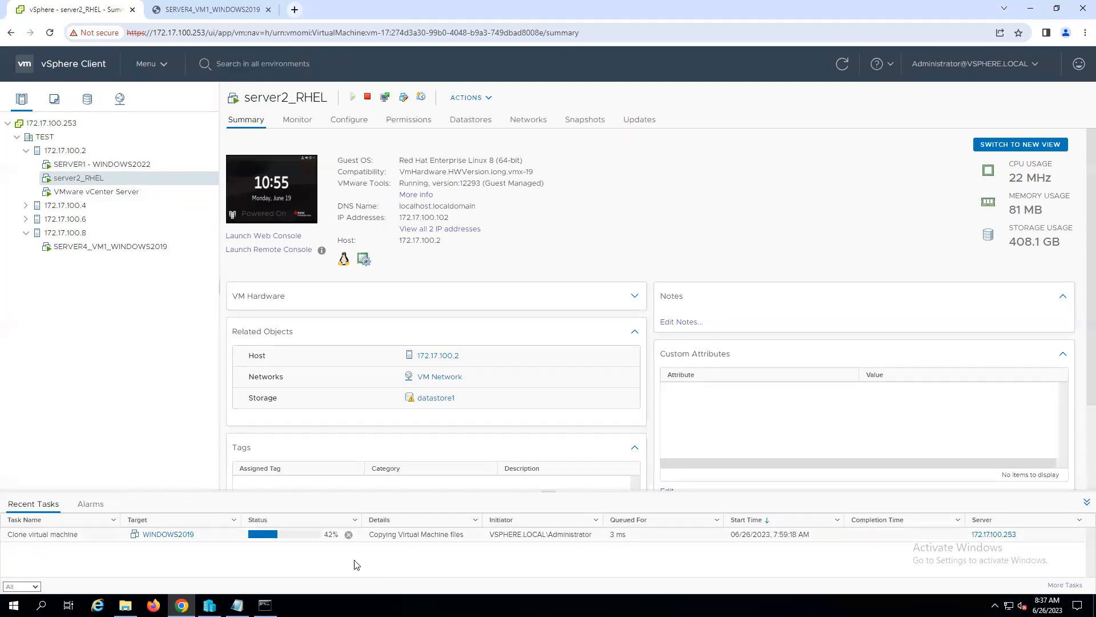
- Start cloning server2_RHEL to a virtual machine named SERVER4_VM2_RHEL, located in TEST
right_click(71, 182)
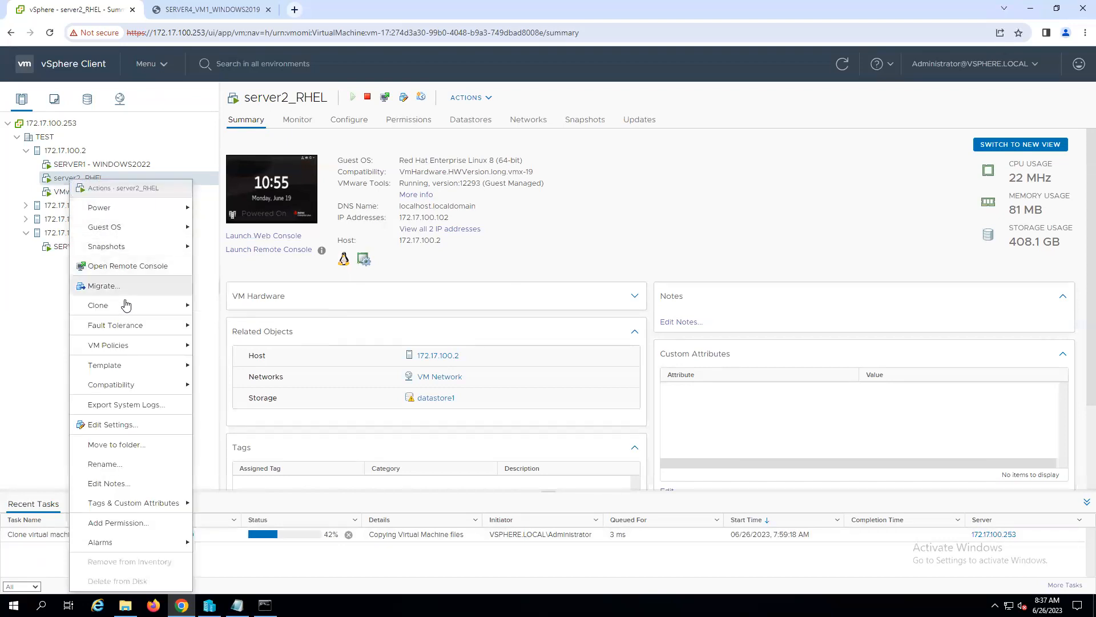
mouse_move(129, 306)
click(249, 306)
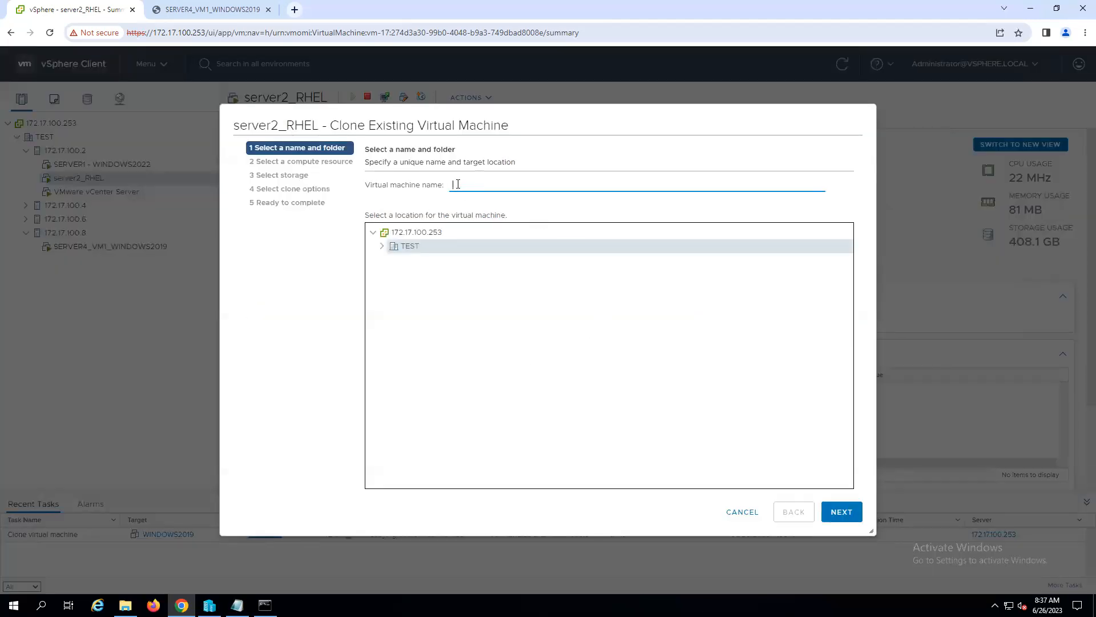
text(SERVER4_VM2_RHEL)
click(842, 514)
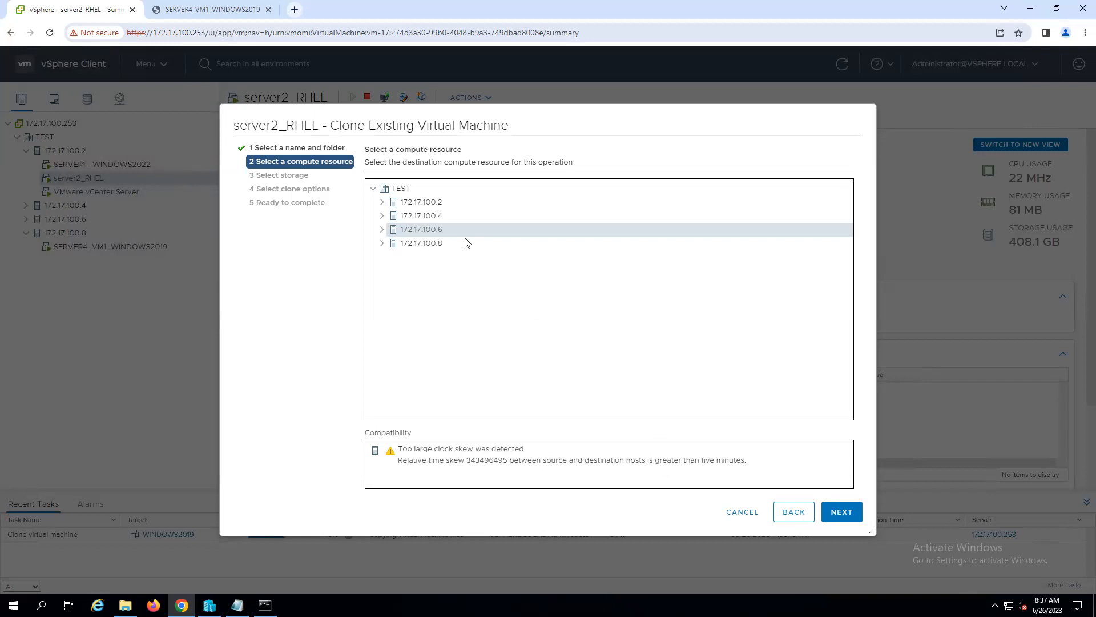
- Check the compatibility of hosts 172.17.100.6 and 172.17.100.8, and choose 172.17.100.8 as the compute resource
click(427, 244)
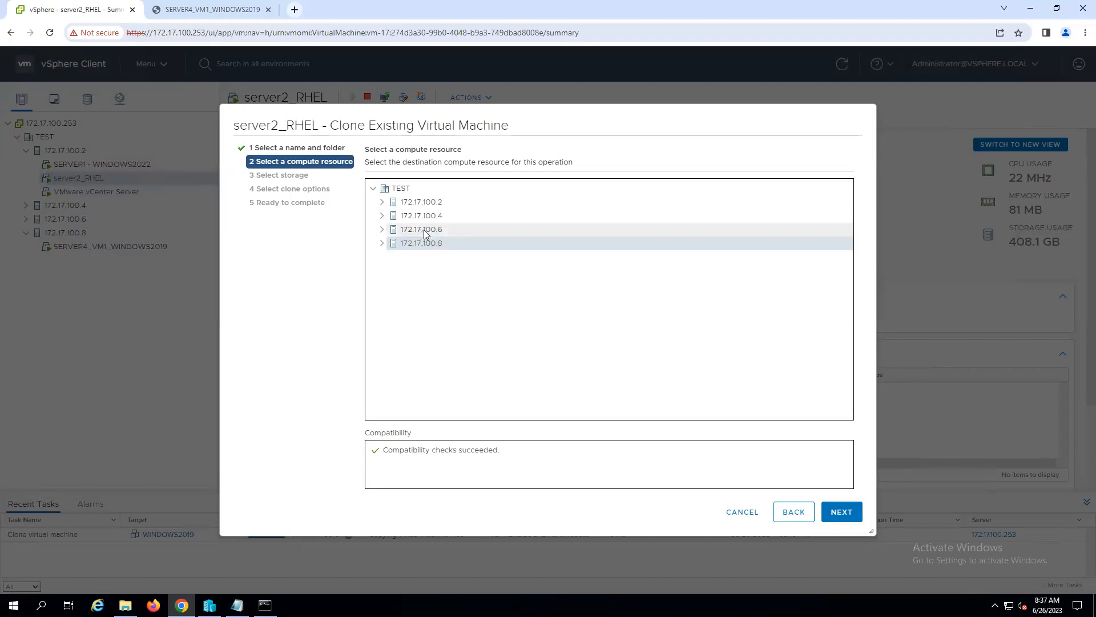
click(426, 231)
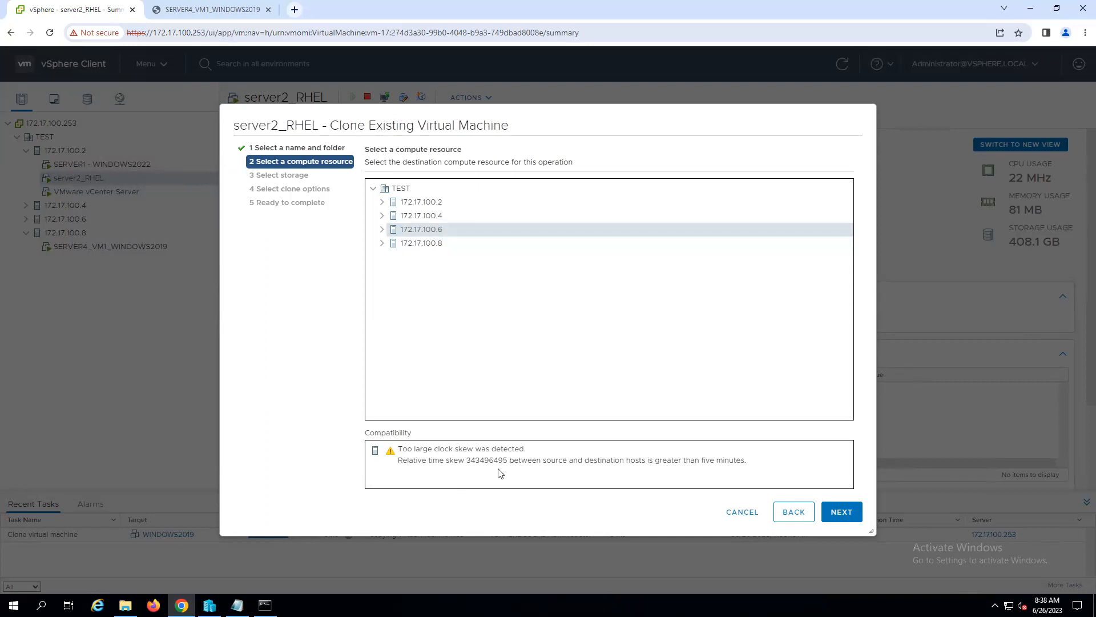
drag(746, 460, 395, 464)
click(521, 490)
click(425, 246)
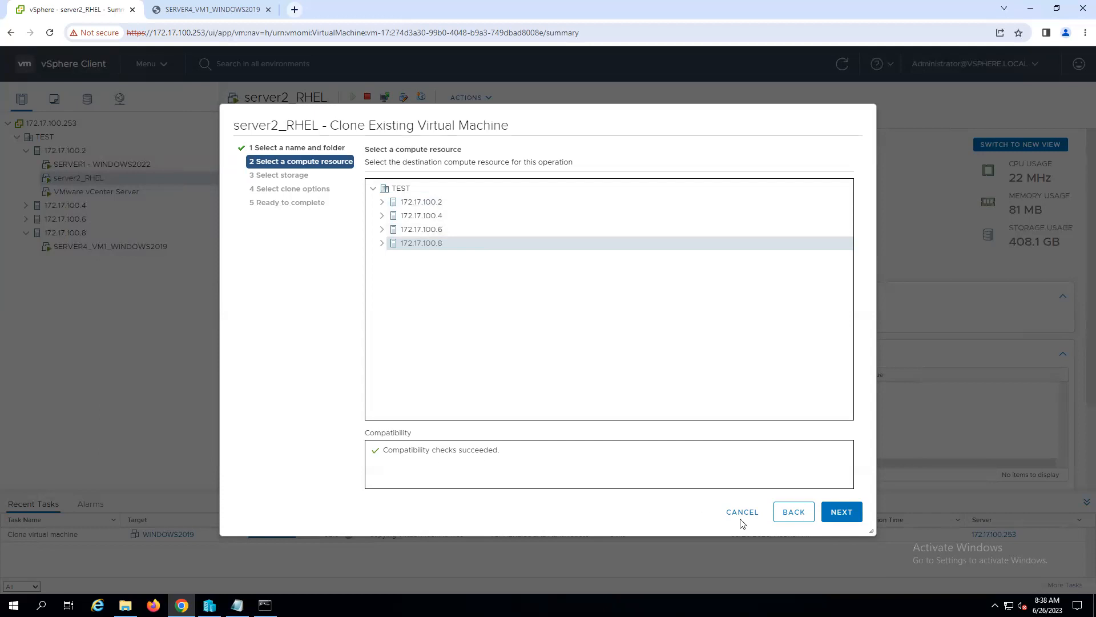
click(837, 514)
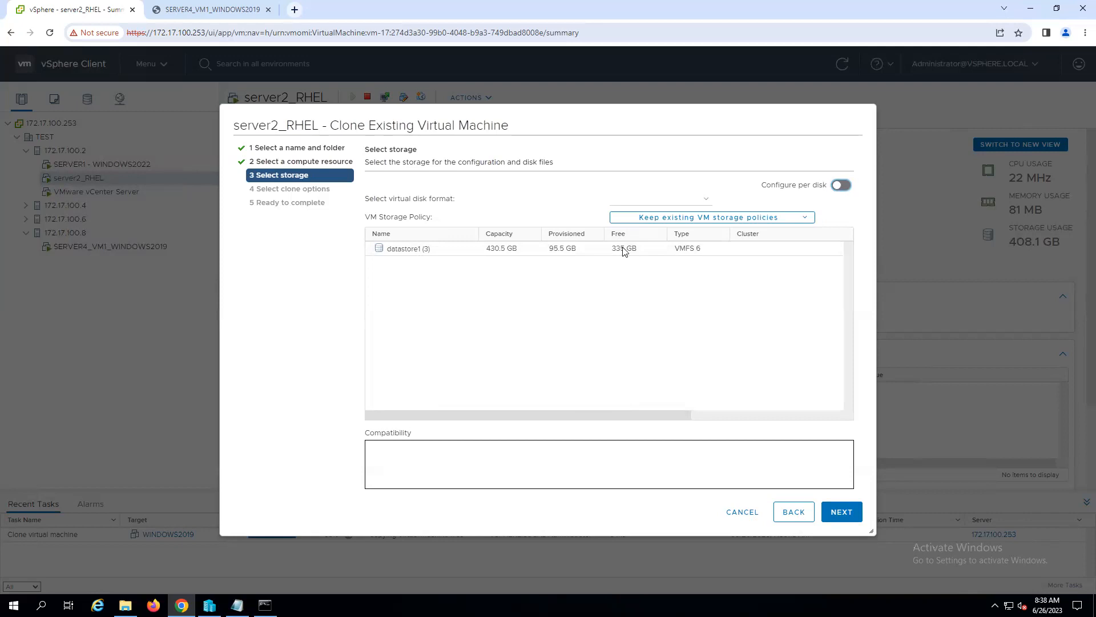
- Select datastore1 (3) as the clone's storage and examine the details of its compatibility issues
click(557, 248)
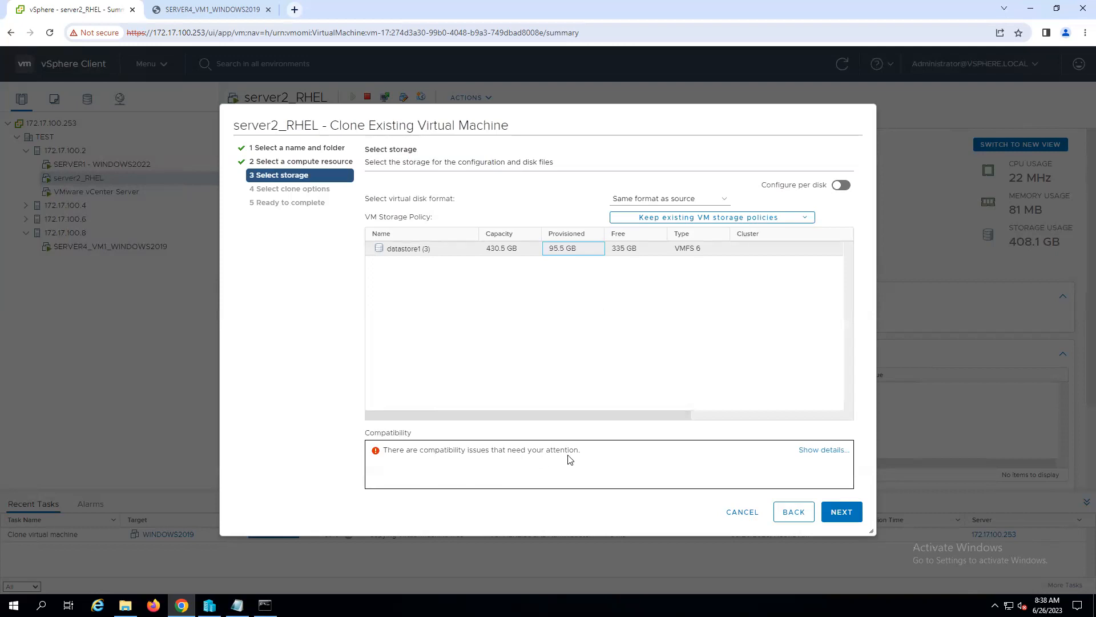
click(832, 451)
click(826, 450)
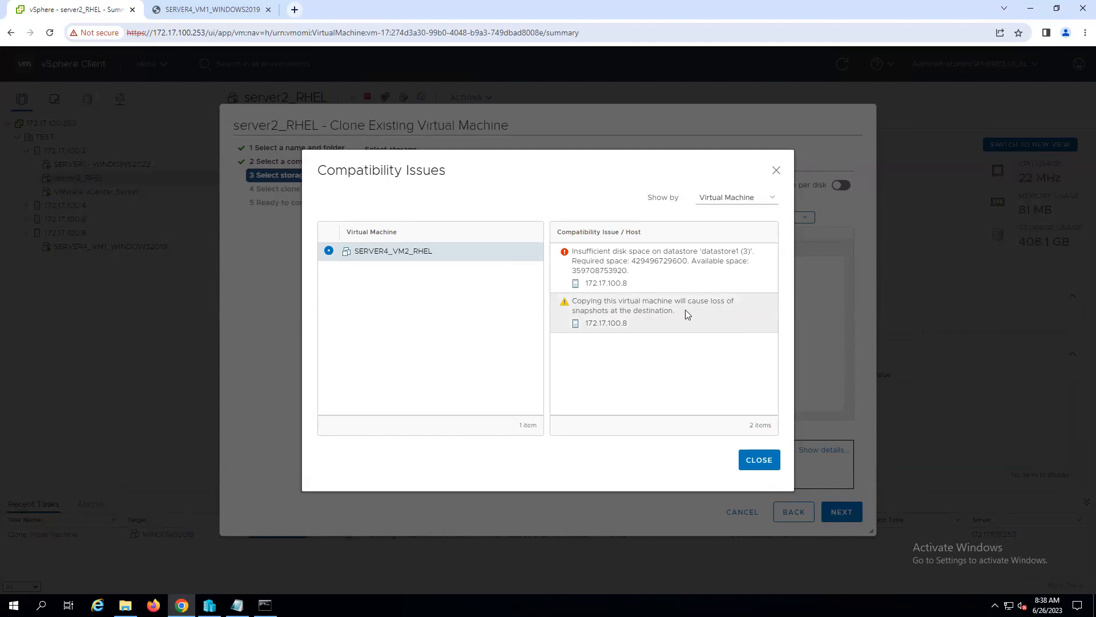
double_click(588, 261)
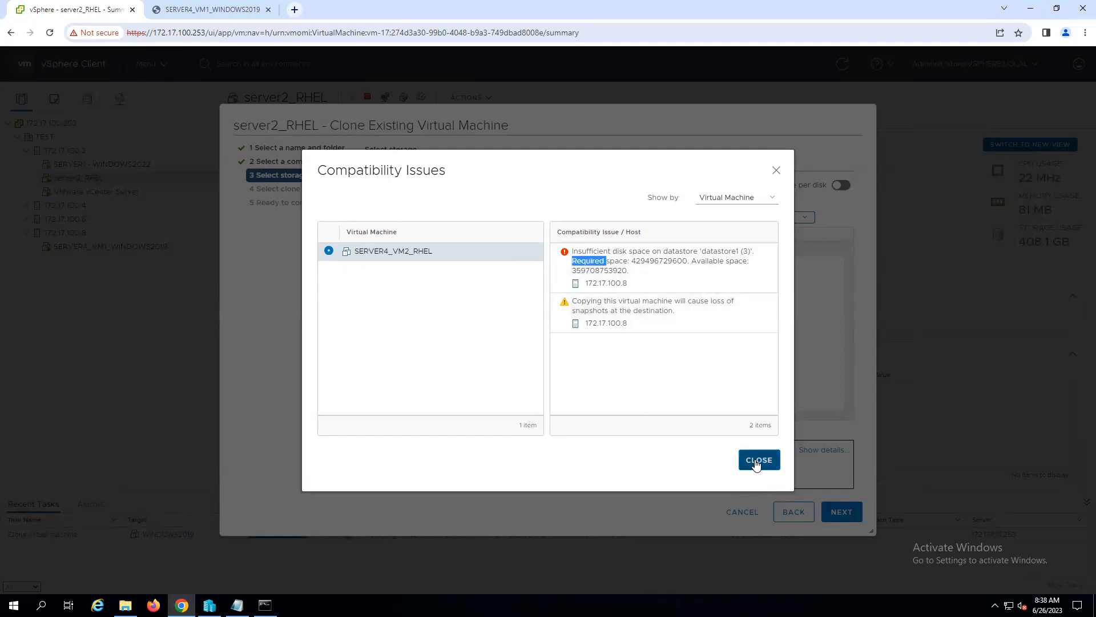
click(758, 463)
- Try to continue with datastore1 (3), and check the virtual disk format choices and the per-disk configuration
click(469, 255)
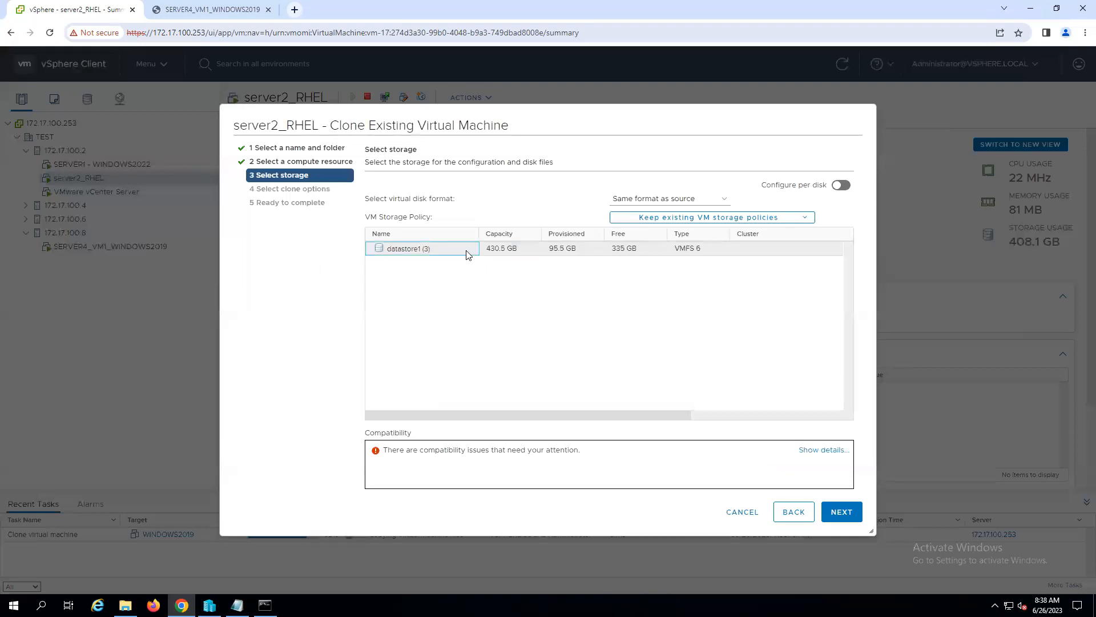
click(842, 514)
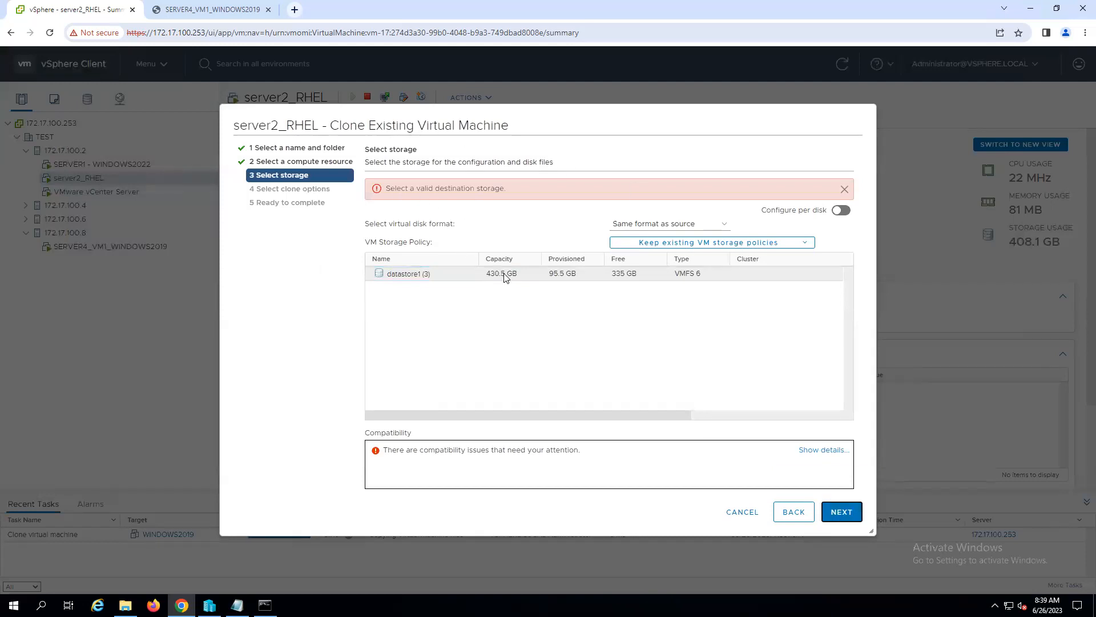
click(846, 189)
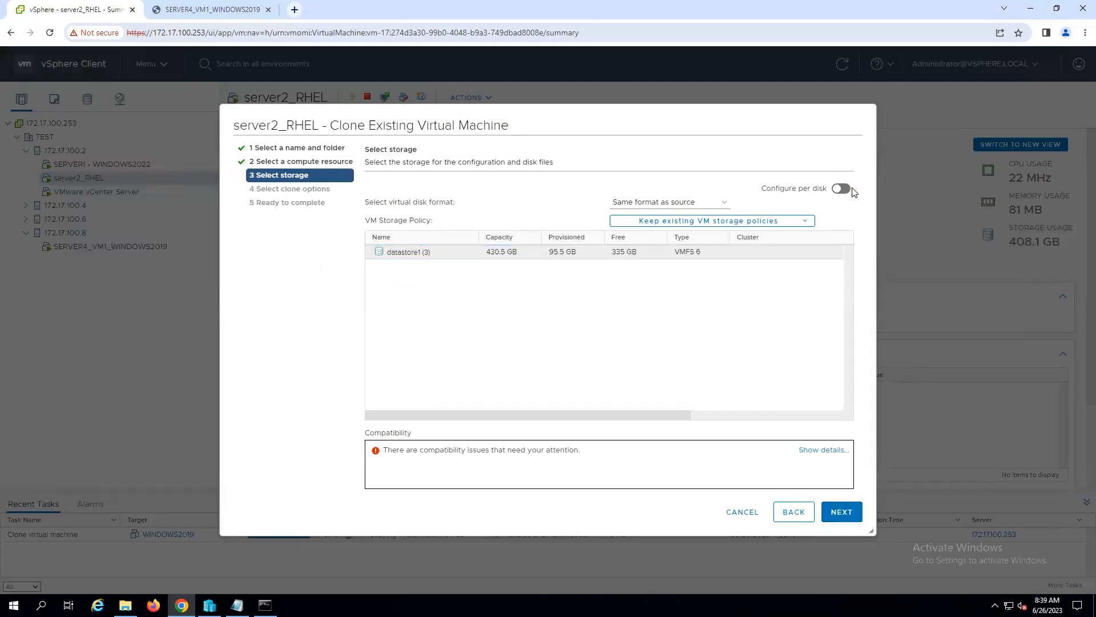
click(727, 203)
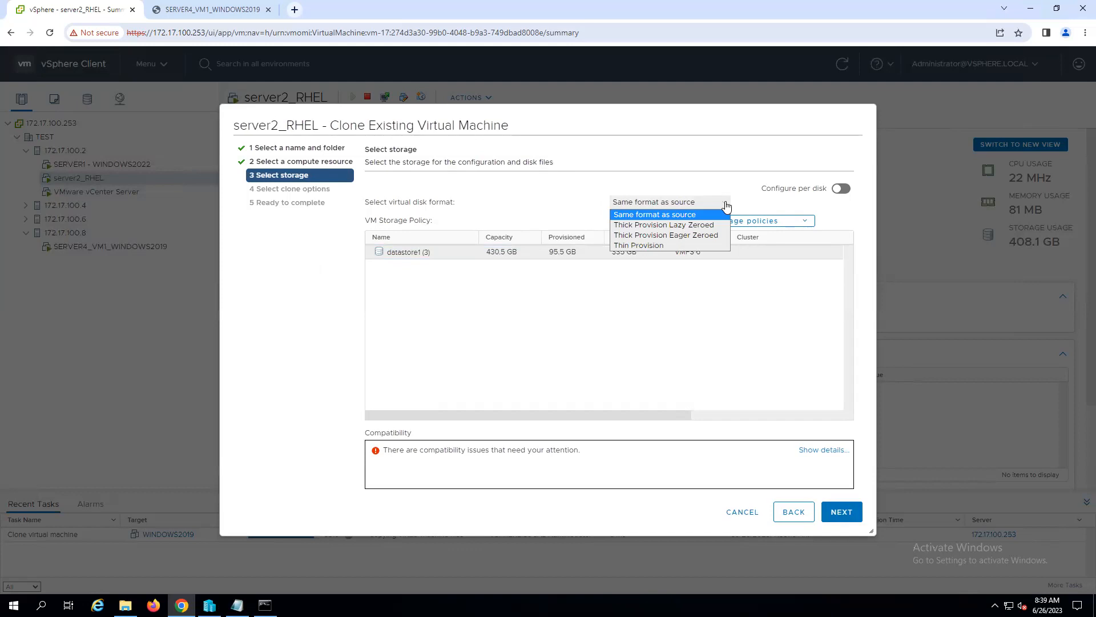
click(727, 211)
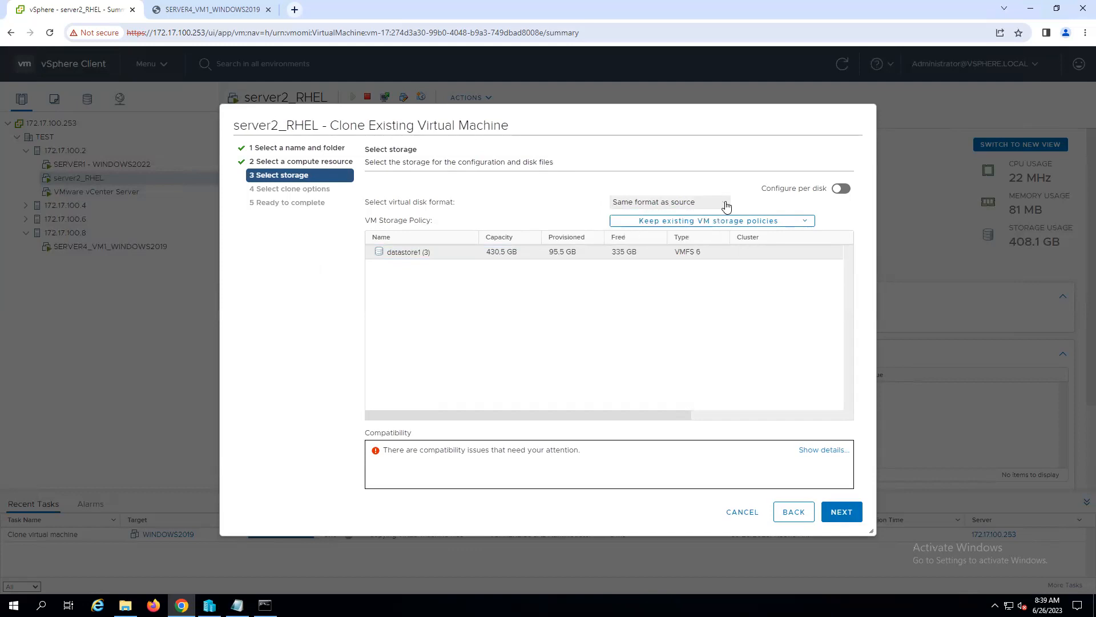
click(844, 189)
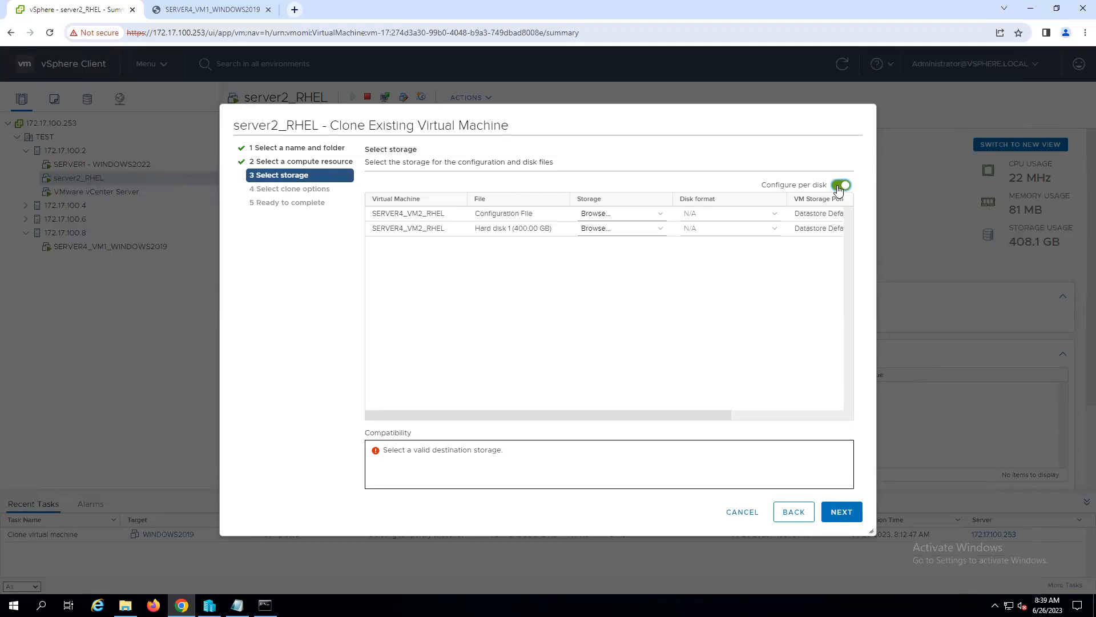
click(838, 188)
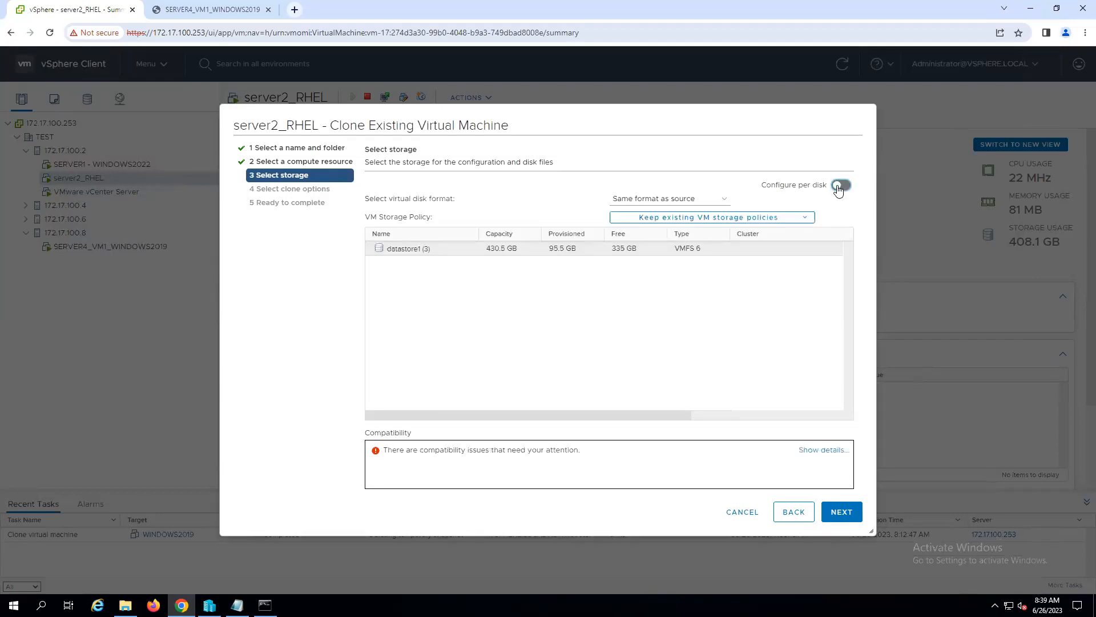
- Return to the compute resource selection and cancel the cloning of server2_RHEL
click(781, 516)
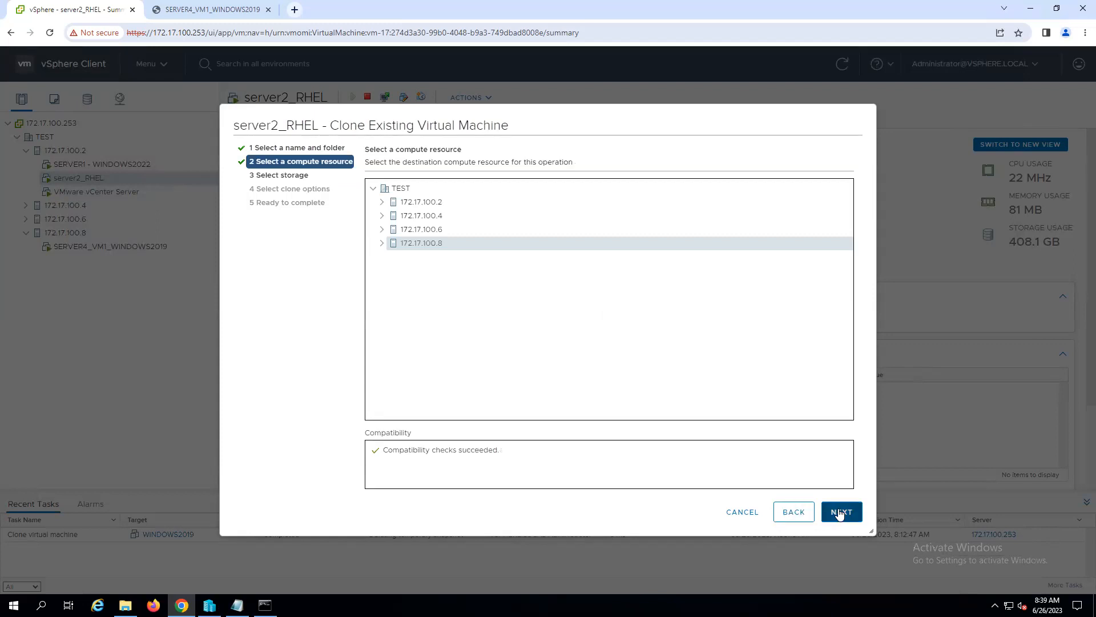
click(746, 515)
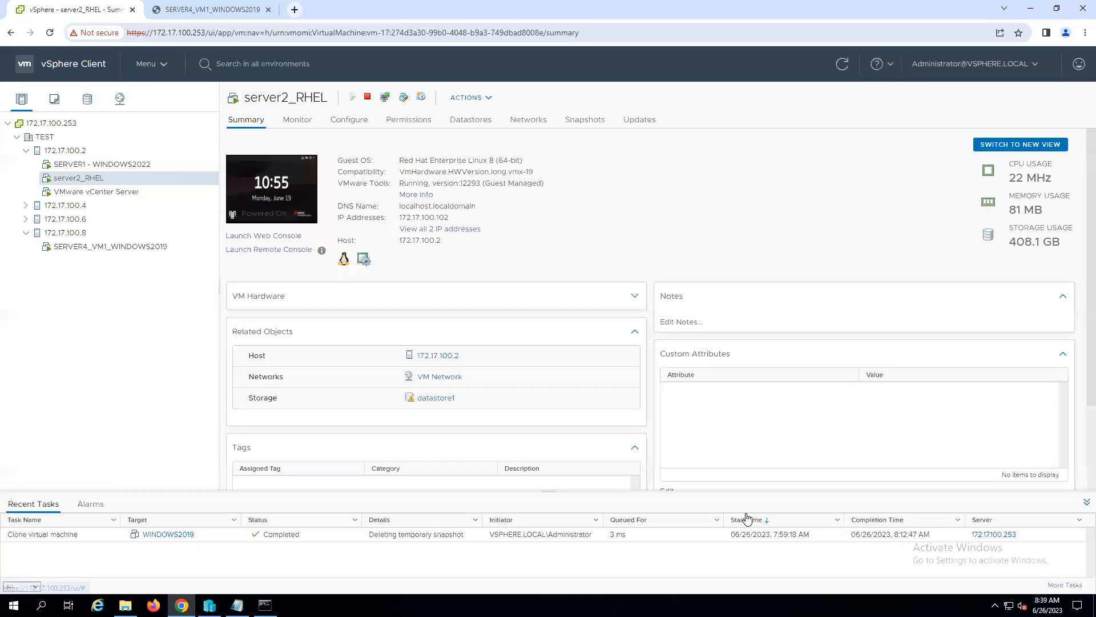
right_click(82, 183)
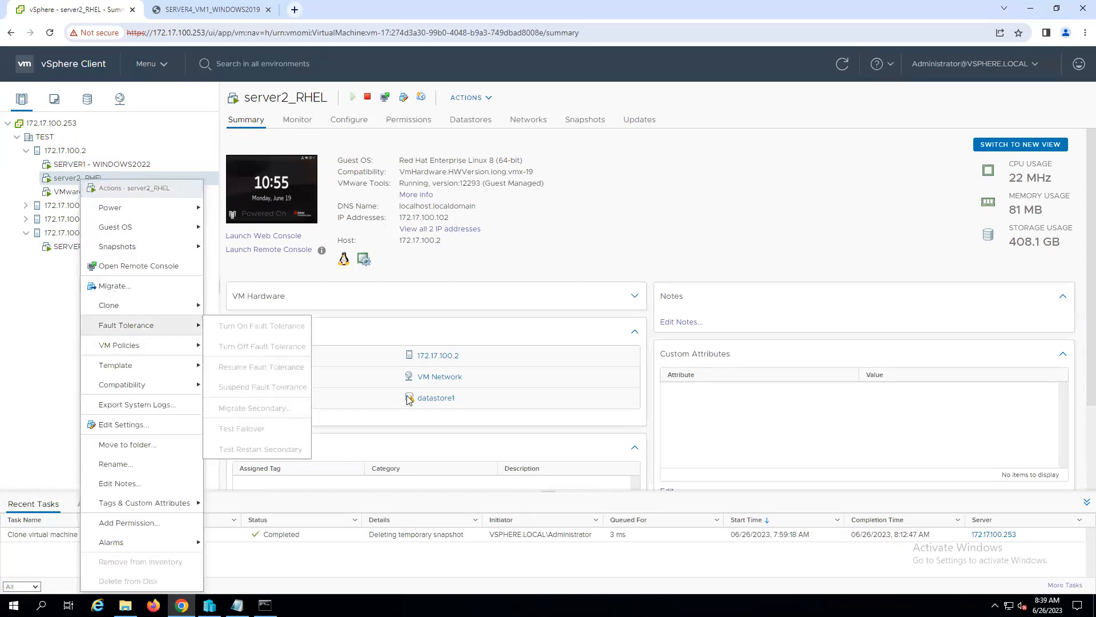
click(379, 573)
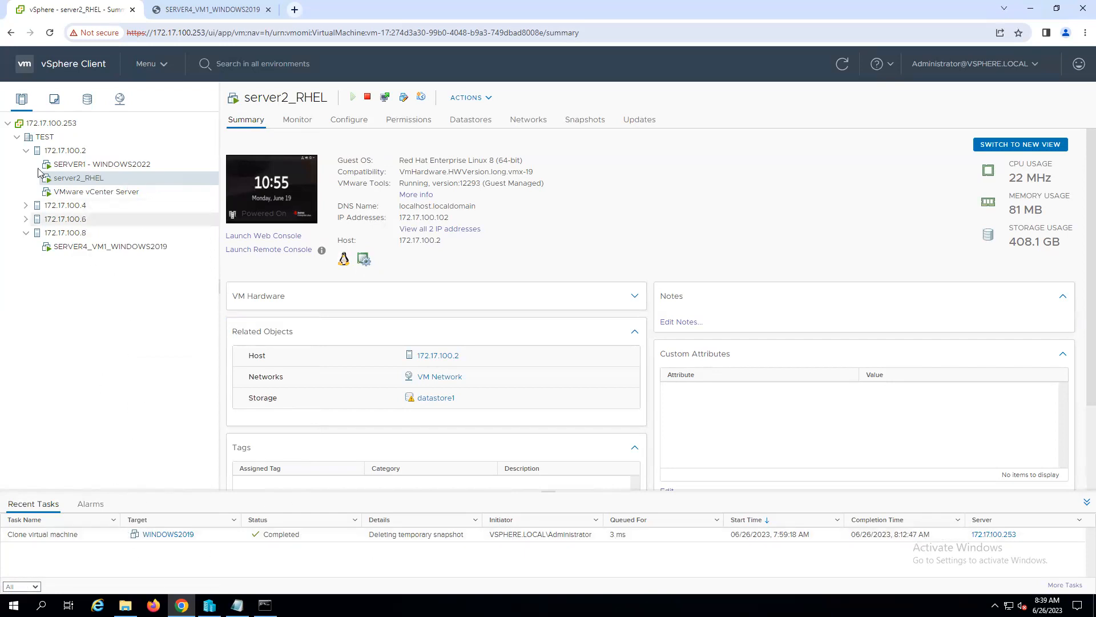
- Collapse the other hosts, open SERVER3_VM1_WINDOWS2019 under host 172.17.100.6, and power it on
click(26, 150)
click(26, 193)
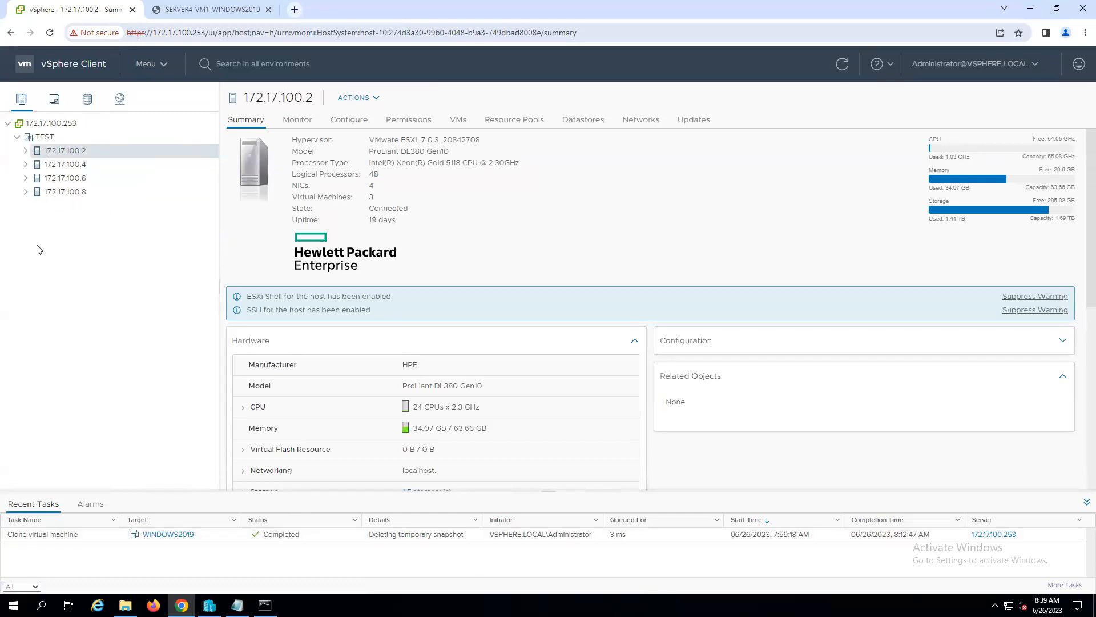
click(26, 178)
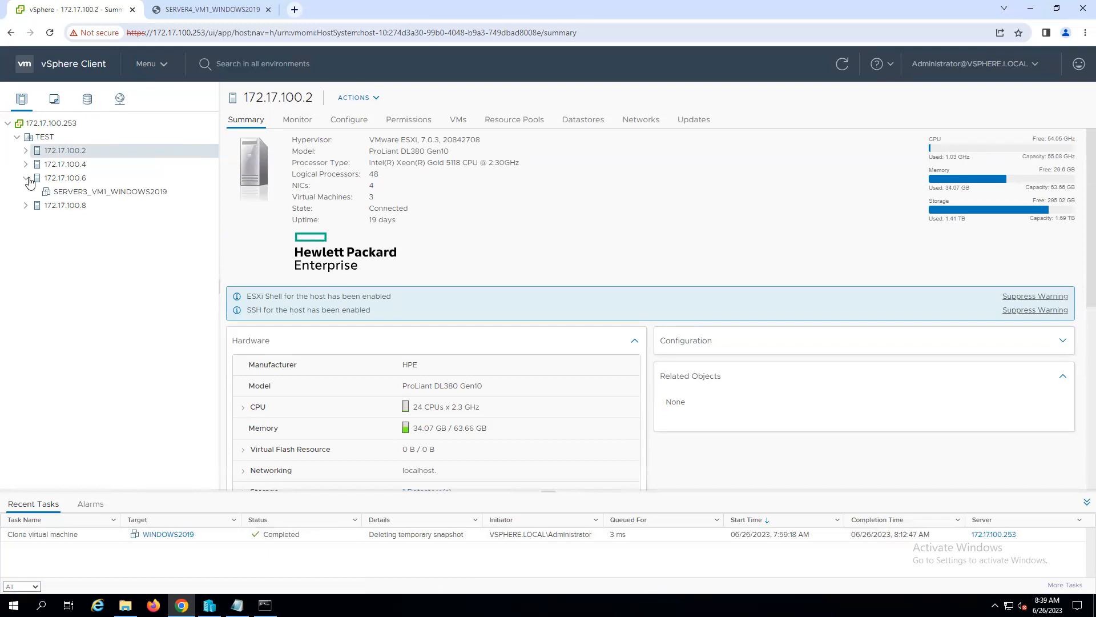
click(80, 178)
click(119, 195)
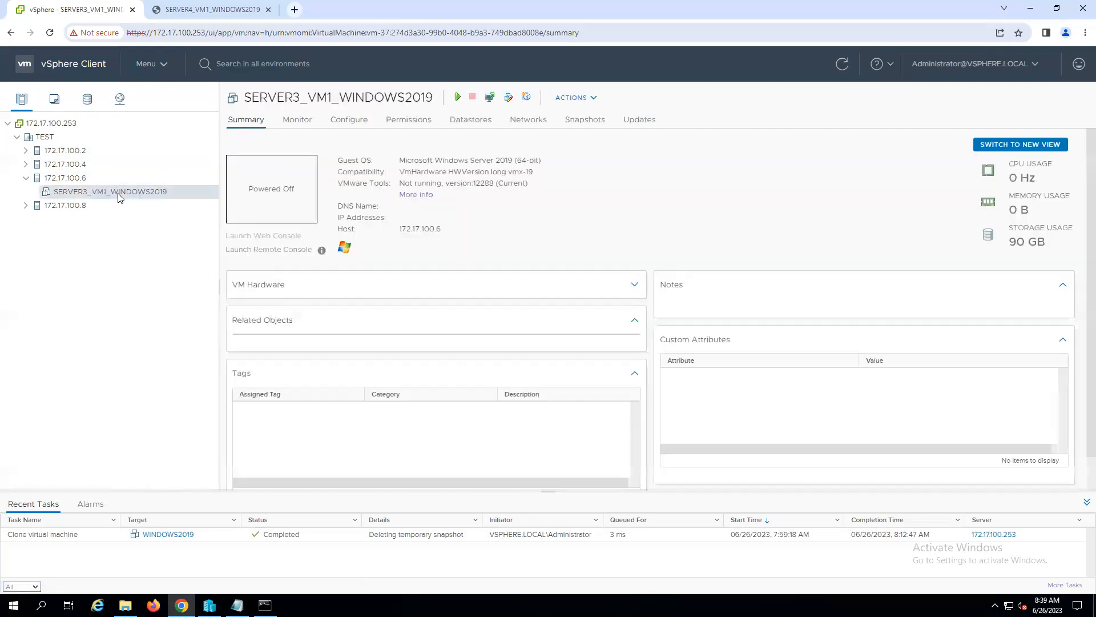
click(458, 102)
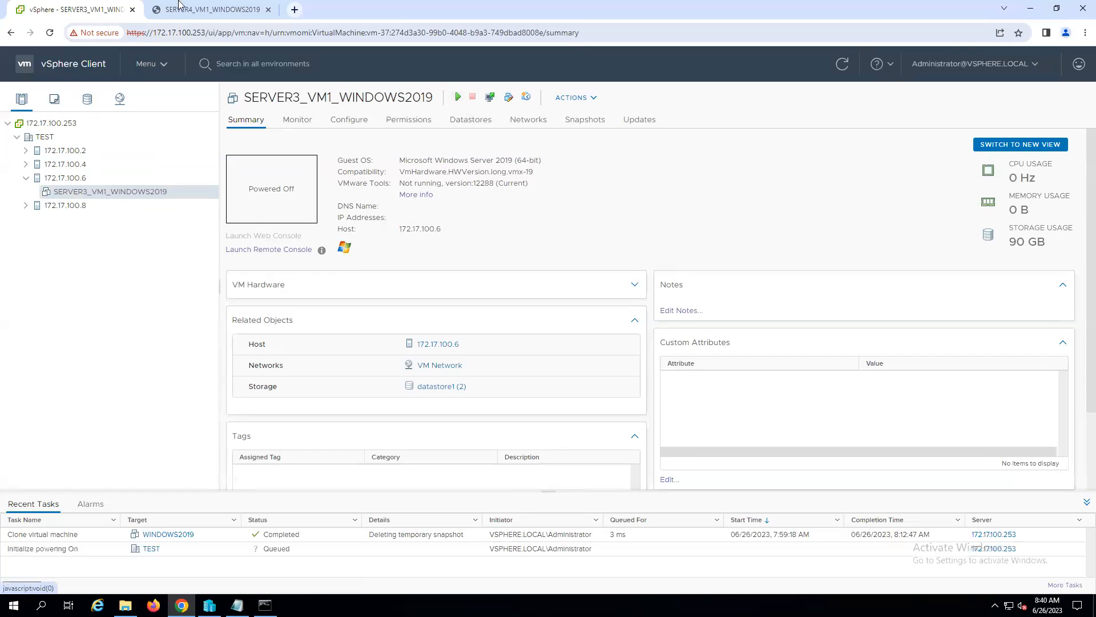
- Close the SERVER4_VM1_WINDOWS2019 console and open the SERVER3_VM1_WINDOWS2019 Web Console at its Administrator sign-in screen
click(246, 9)
click(269, 9)
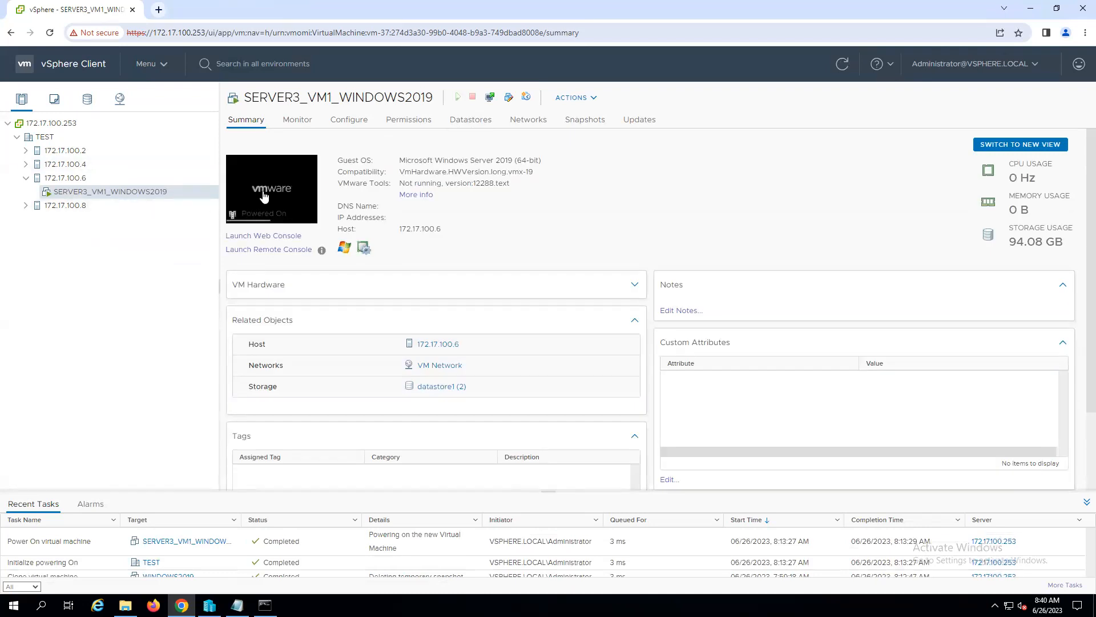
click(264, 196)
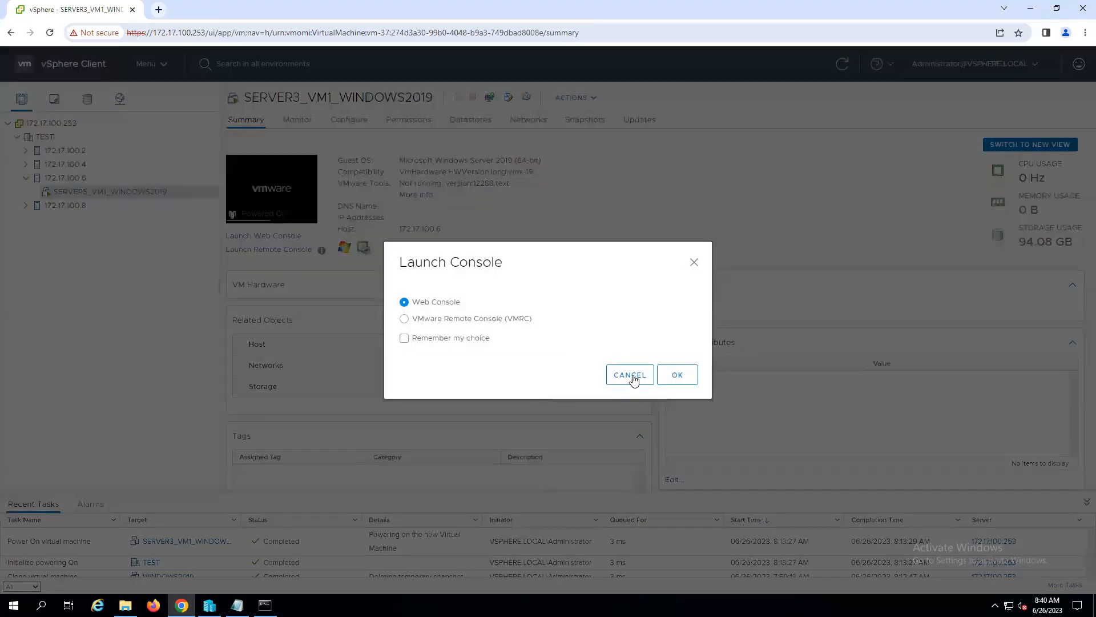
click(674, 376)
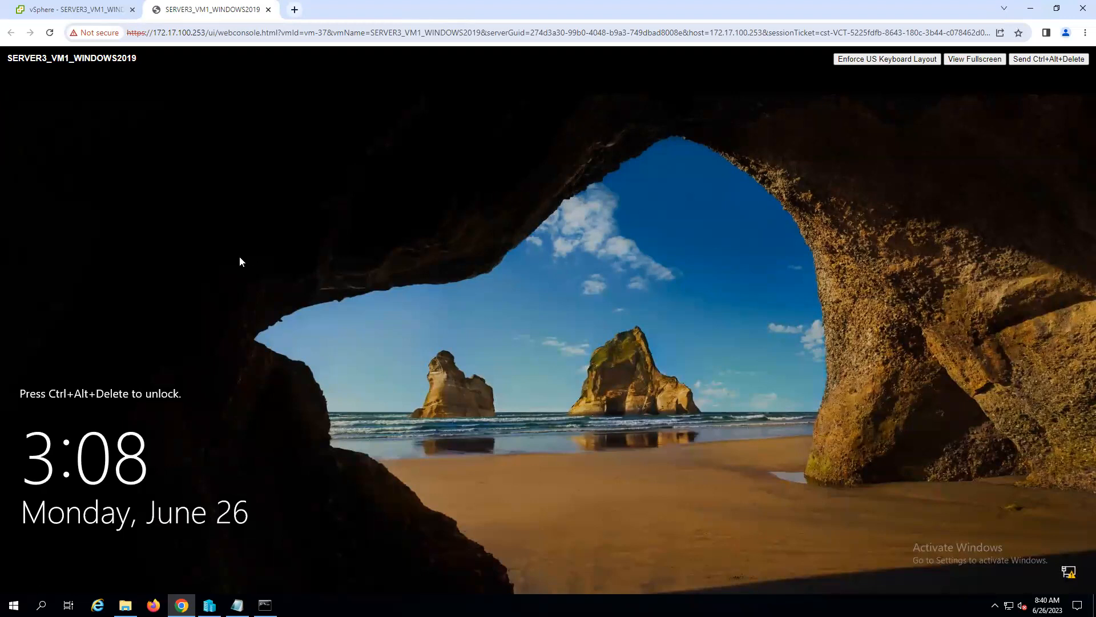
click(1042, 60)
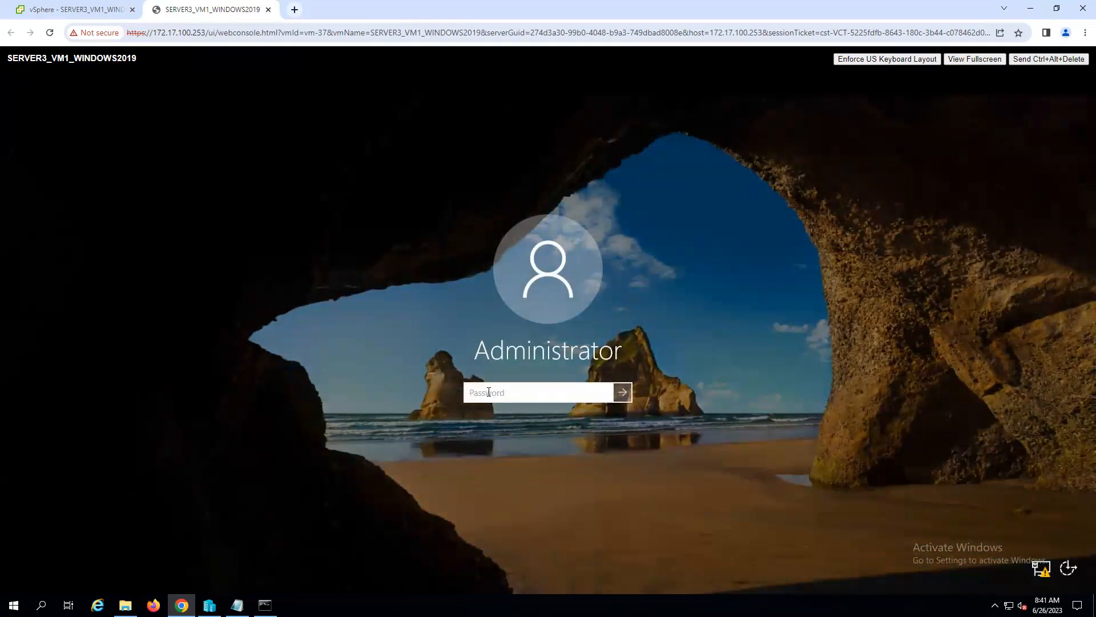
- Sign in to SERVER3_VM1_WINDOWS2019 as Administrator by entering the account password
text(P@ssw0rd)
key(Return)
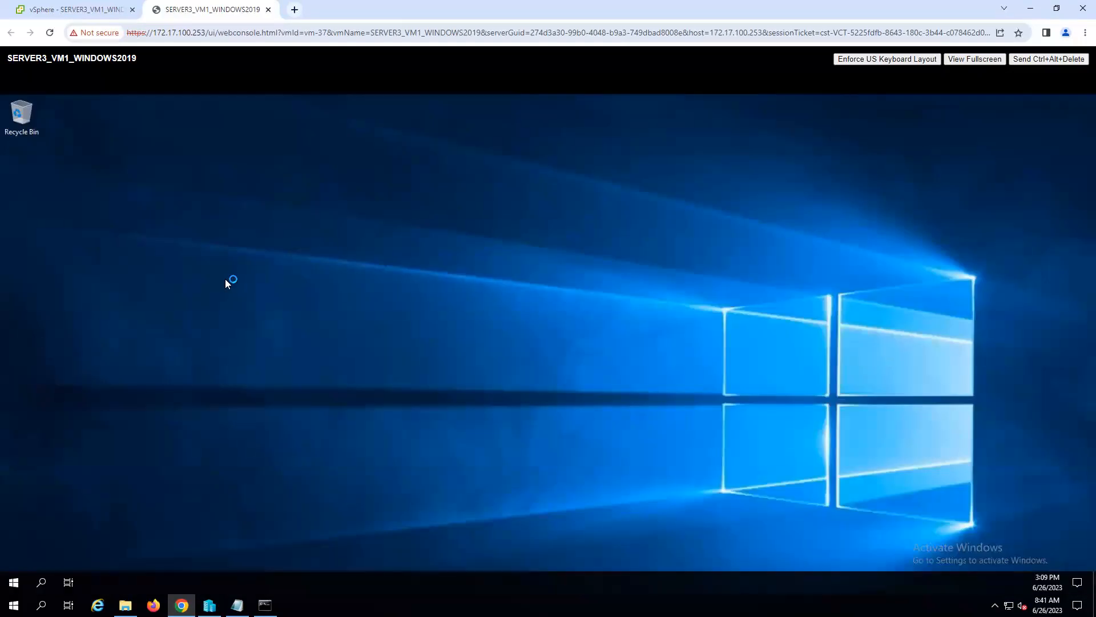
- Submit the unexpected-shutdown report with a comment under Other (Unplanned), and close Server Manager
right_click(13, 582)
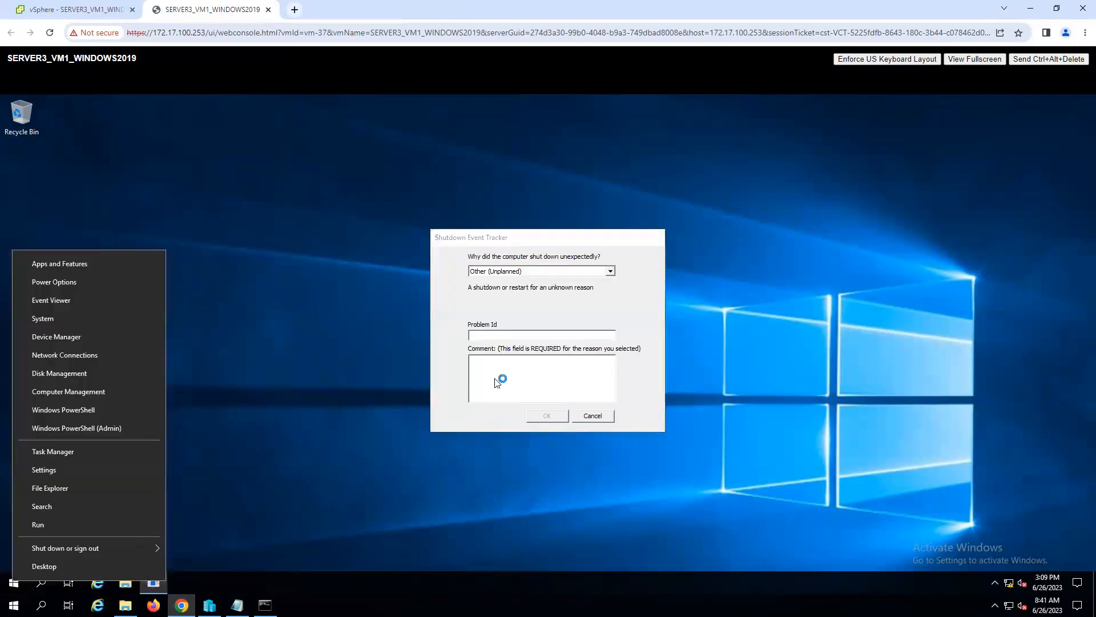
click(506, 373)
click(544, 417)
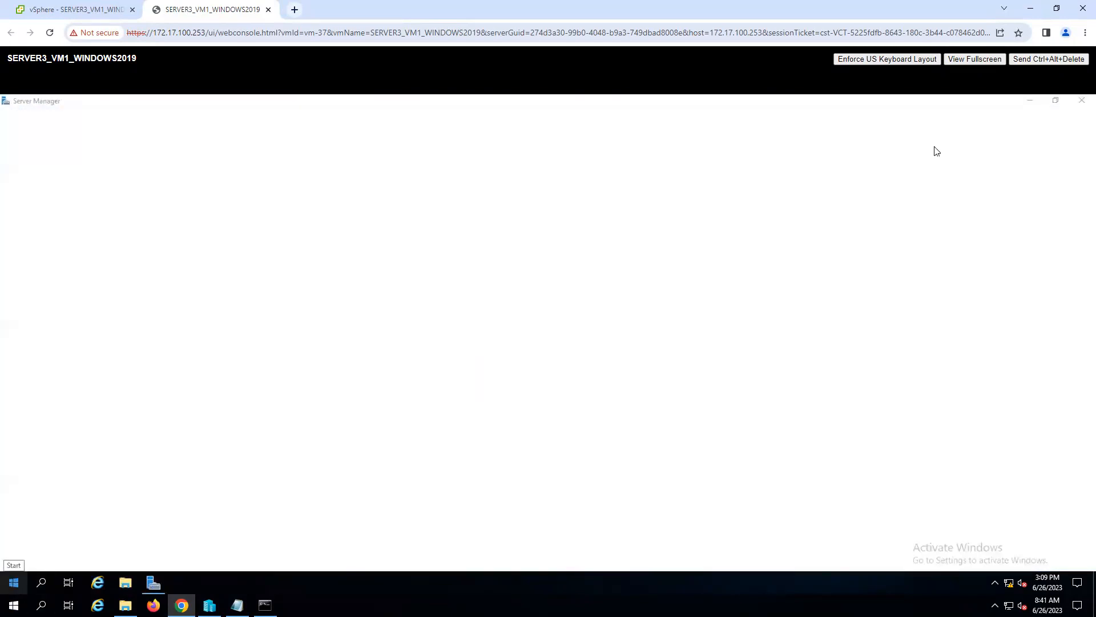
click(1083, 101)
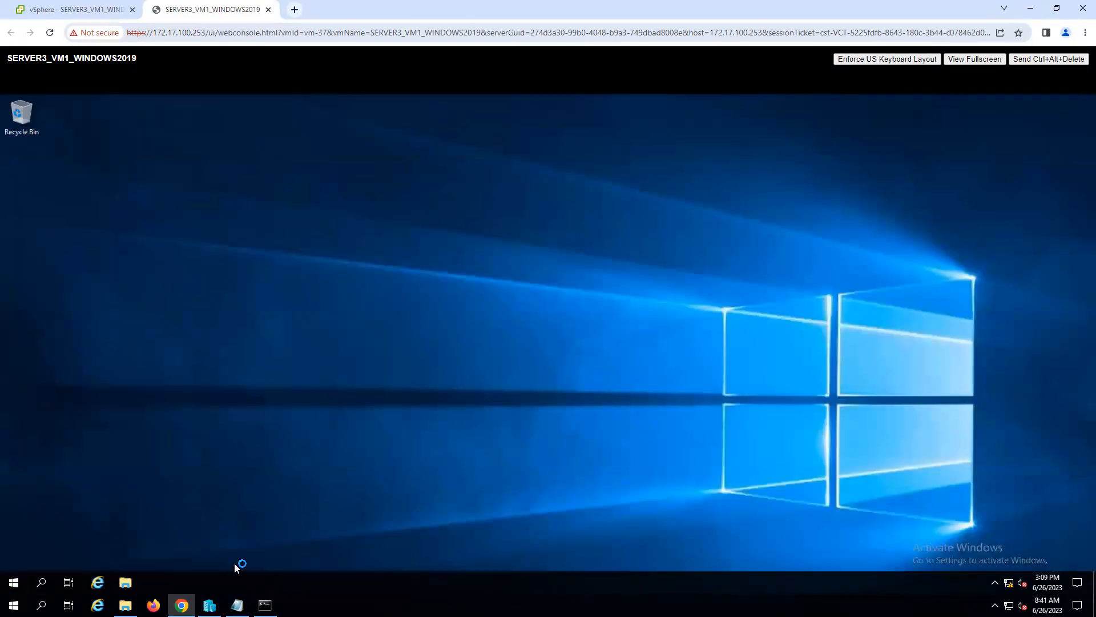
- Run ncpa.cpl from a command prompt in the guest and open the TCP/IPv4 properties of Ethernet0
right_click(13, 585)
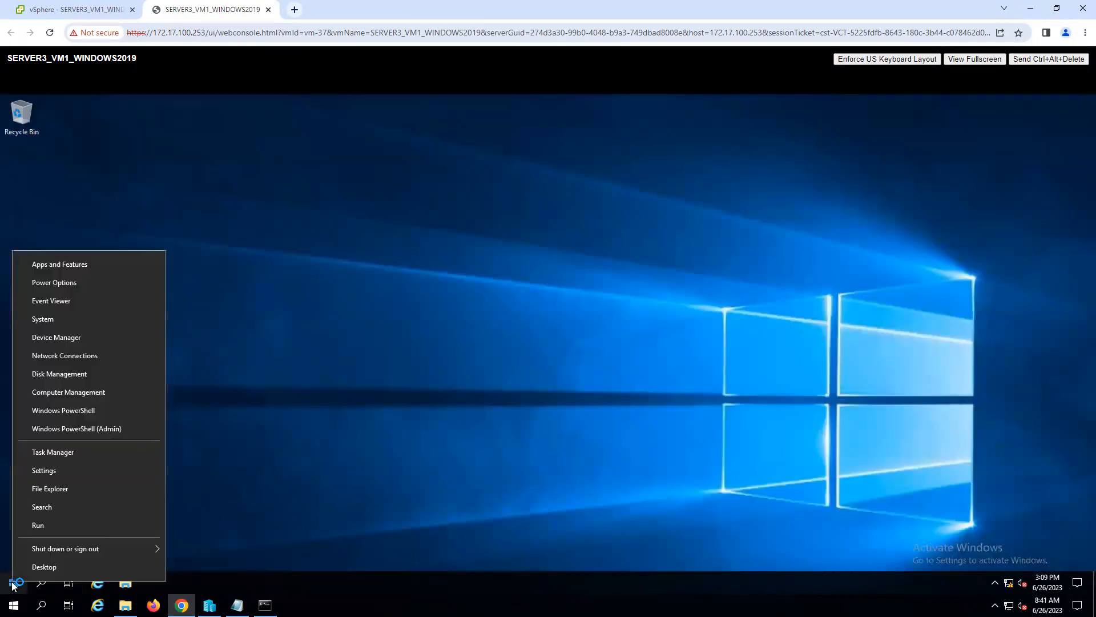
click(54, 524)
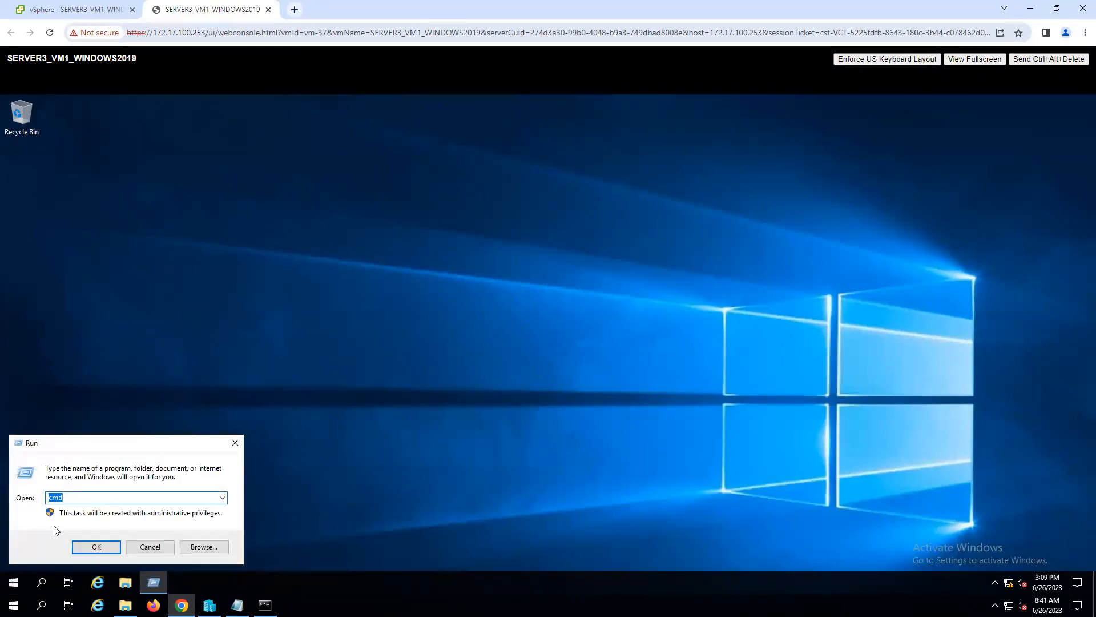
key(Return)
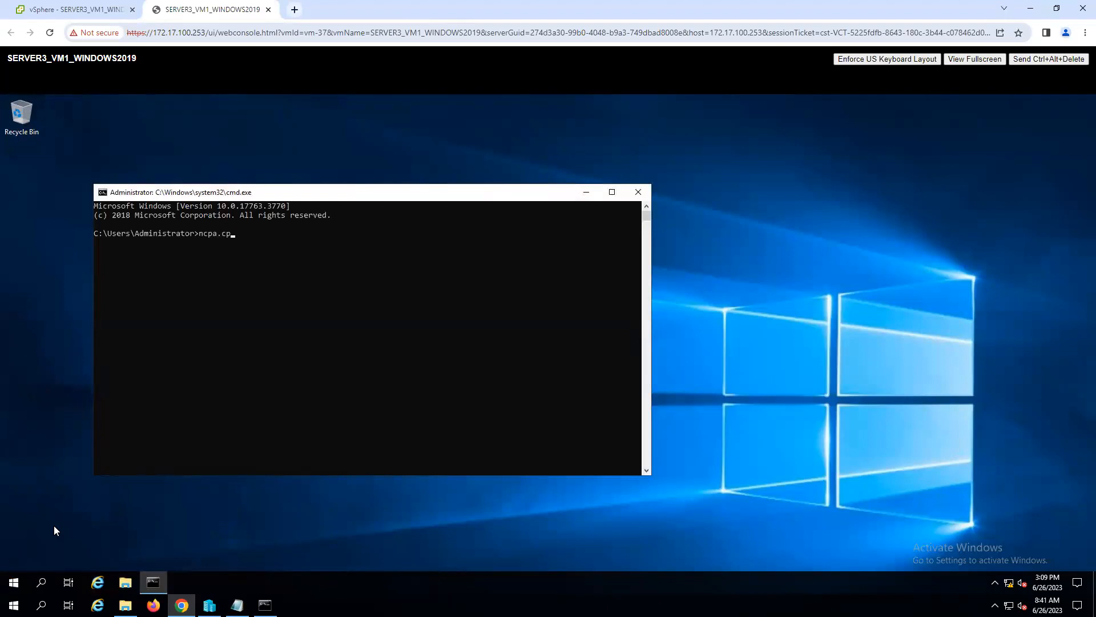
key(Return)
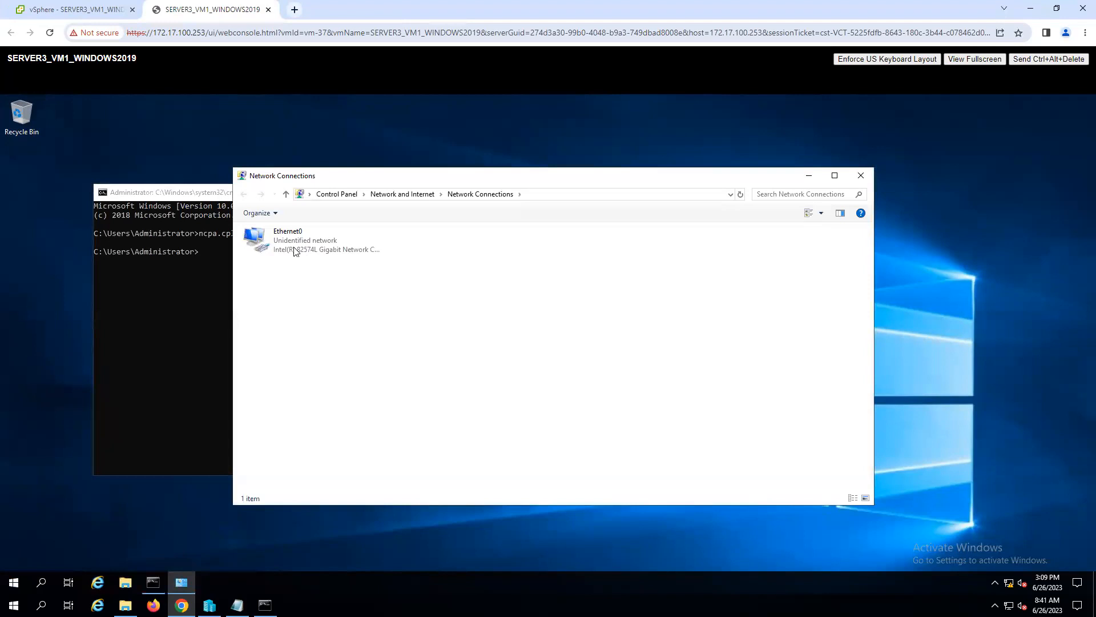
double_click(295, 252)
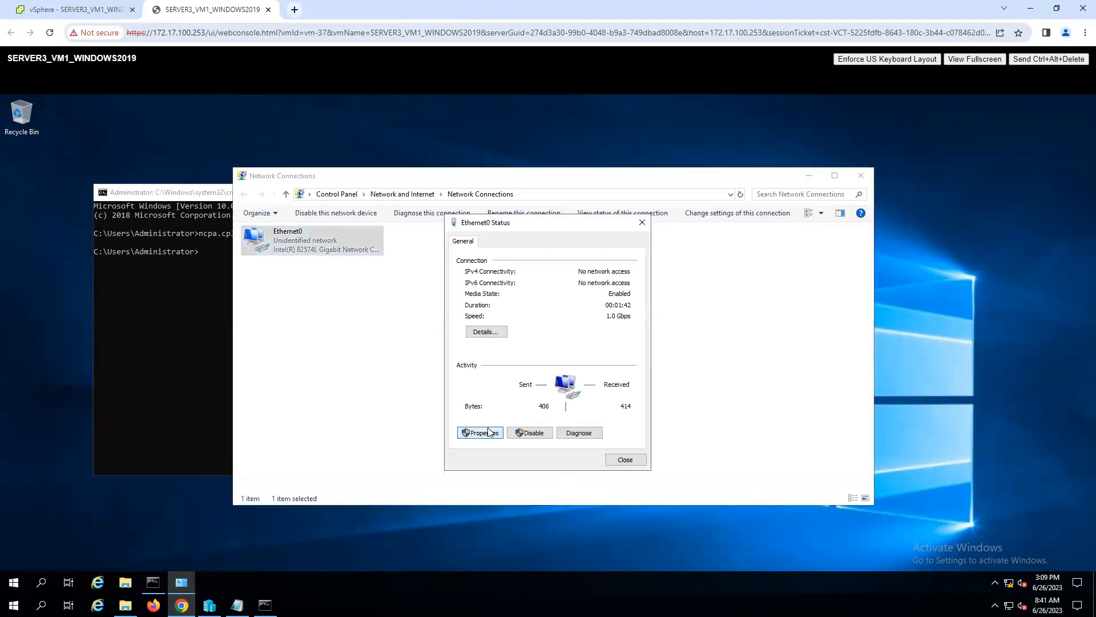
click(488, 432)
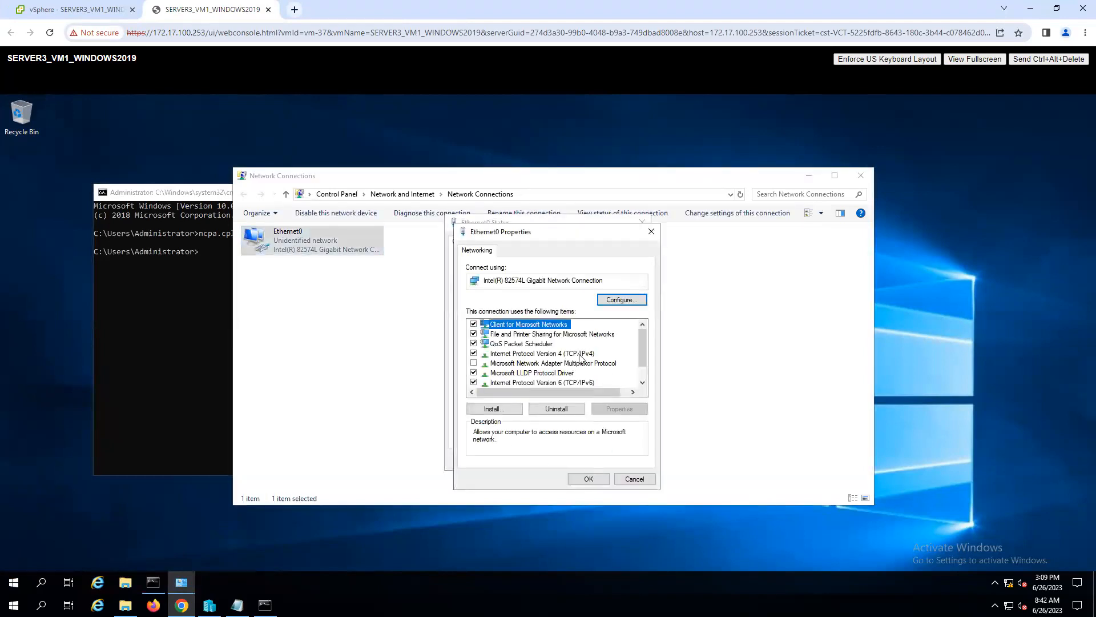
double_click(581, 354)
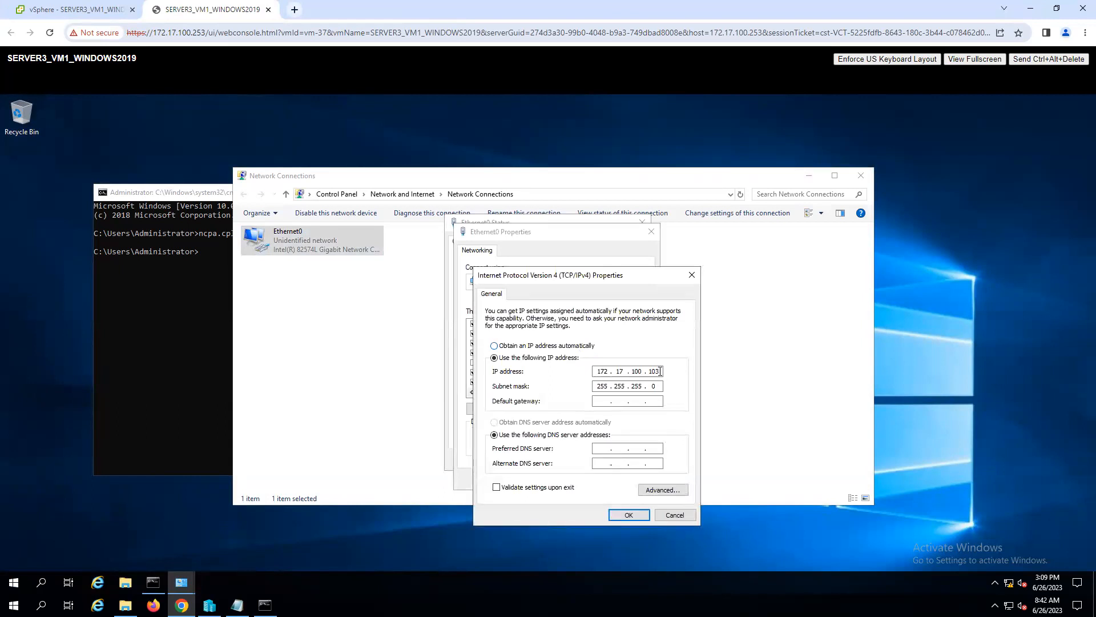
- Ping 172.17.100.104 and 172.17.100.105 from the management machine's command prompt to check which address is free
click(264, 605)
click(780, 355)
key(Escape)
key(Up)
key(Return)
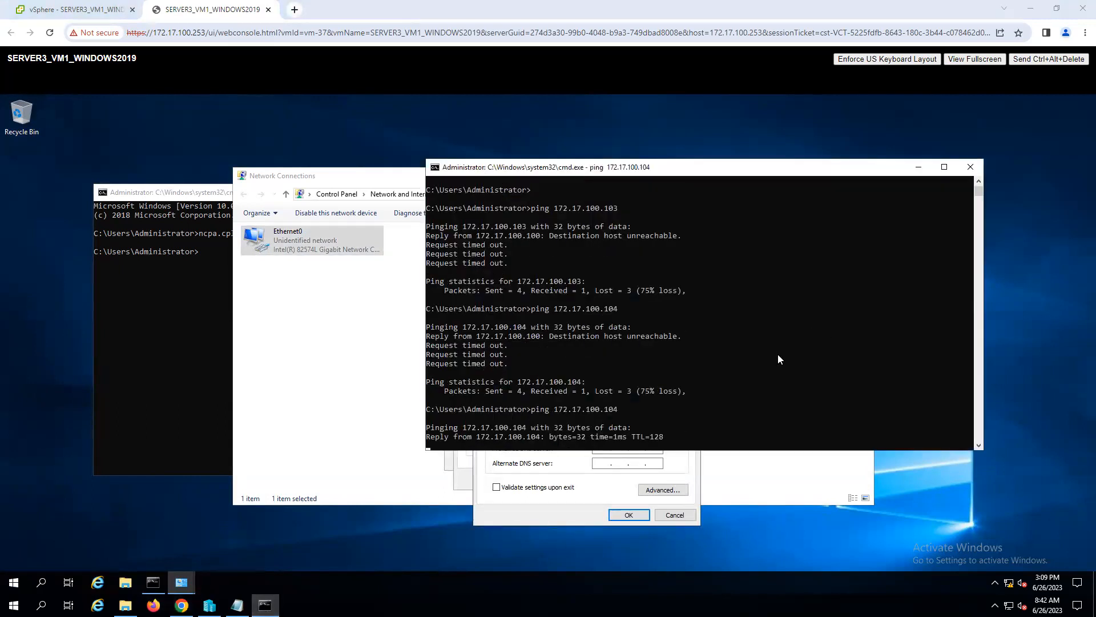
key(ctrl+c)
key(Up)
text(5)
key(Return)
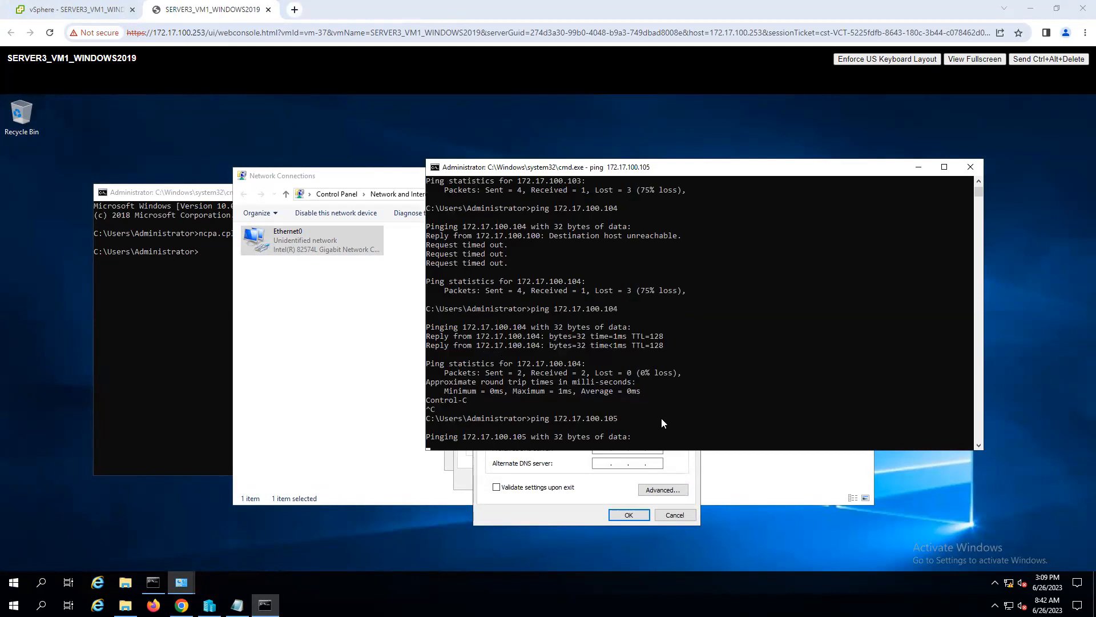
- Set the guest's Ethernet0 IP address to 172.17.100.105, apply it, and close the network connections
click(542, 508)
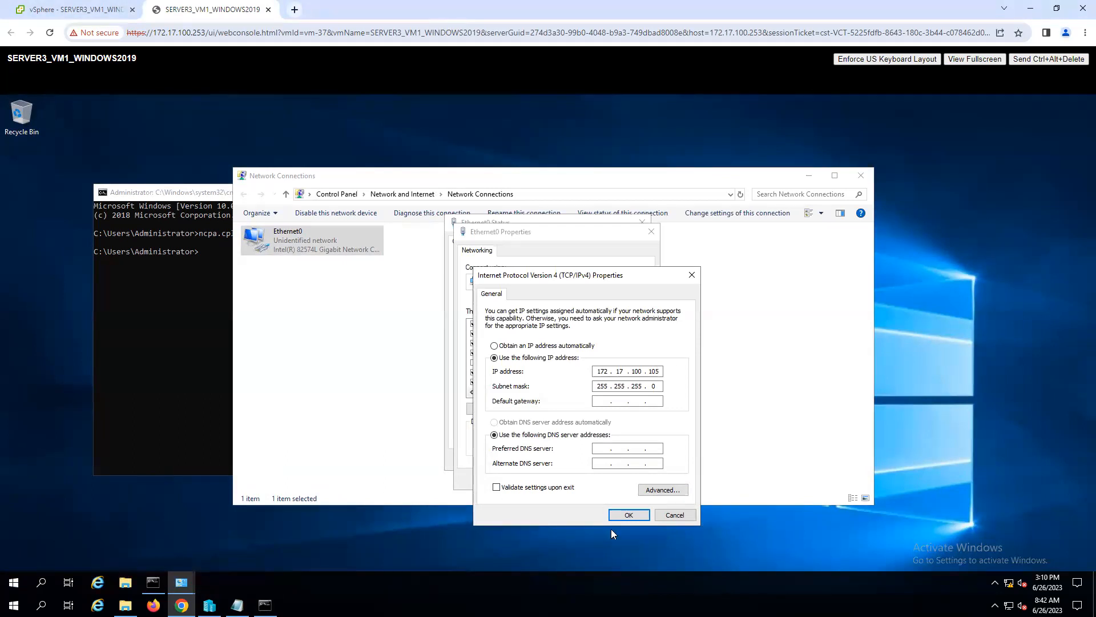
click(629, 515)
click(590, 480)
click(627, 460)
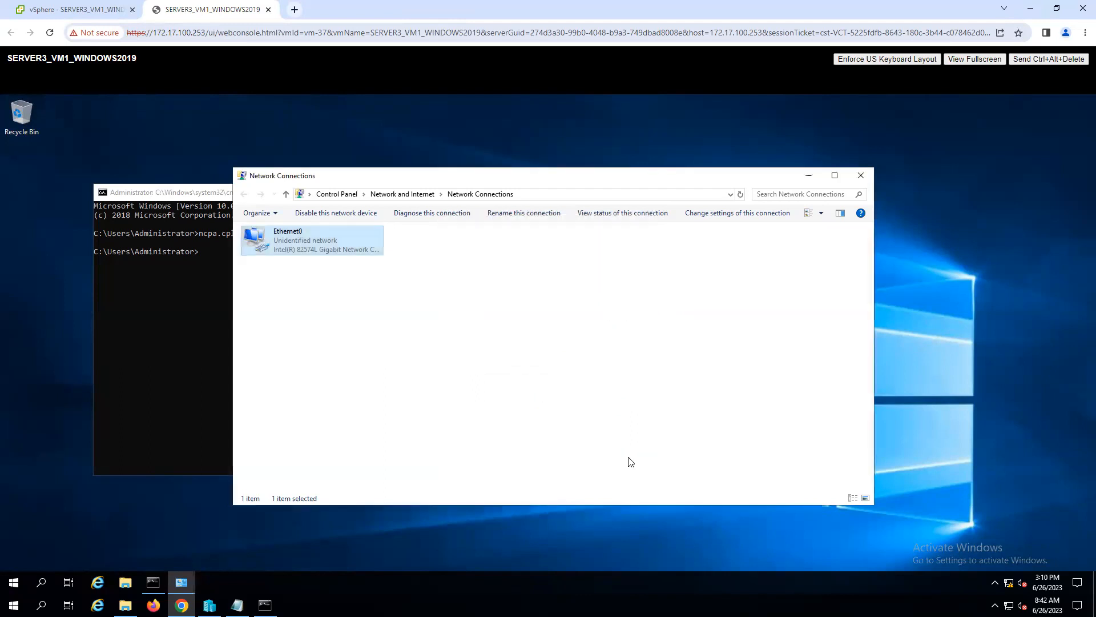
click(860, 175)
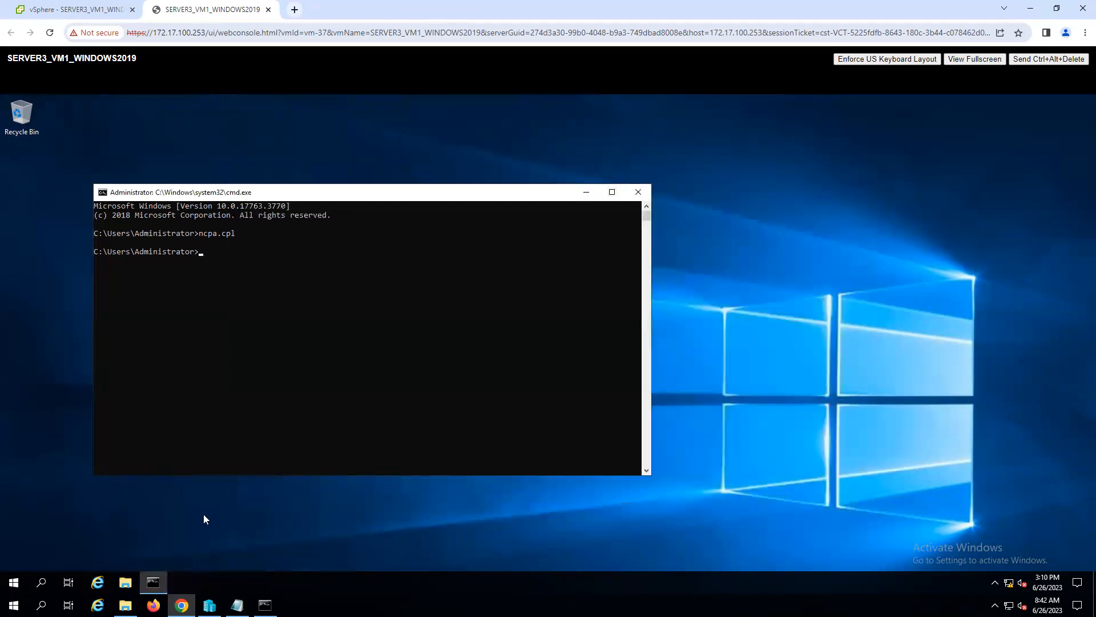
- Change the guest's computer name to SERVER3VM1 in its system properties and confirm the change
click(122, 583)
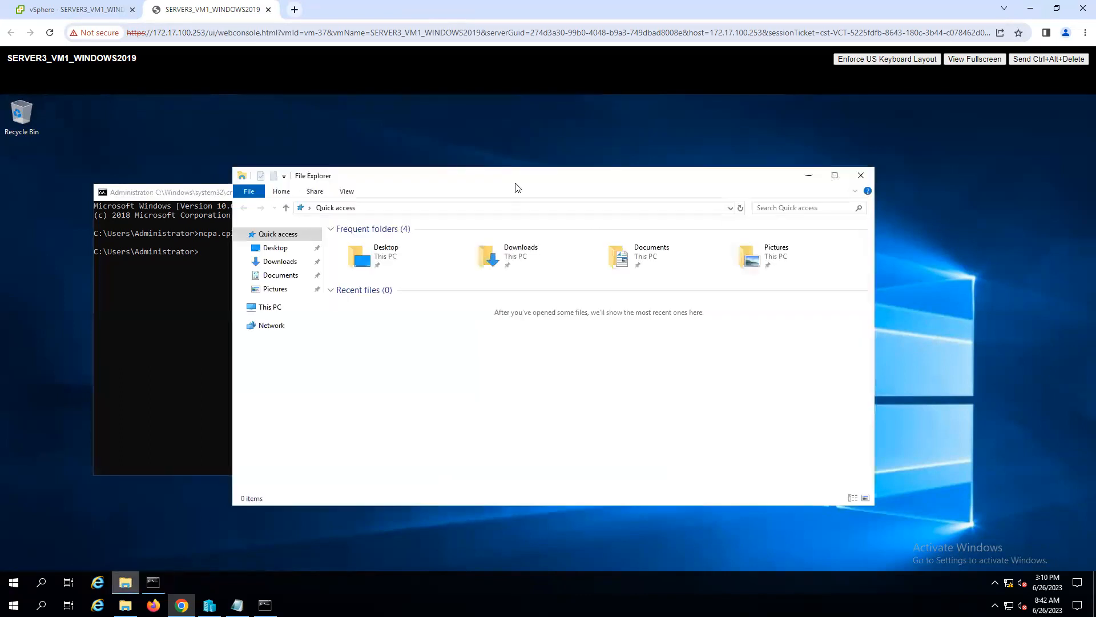
right_click(259, 308)
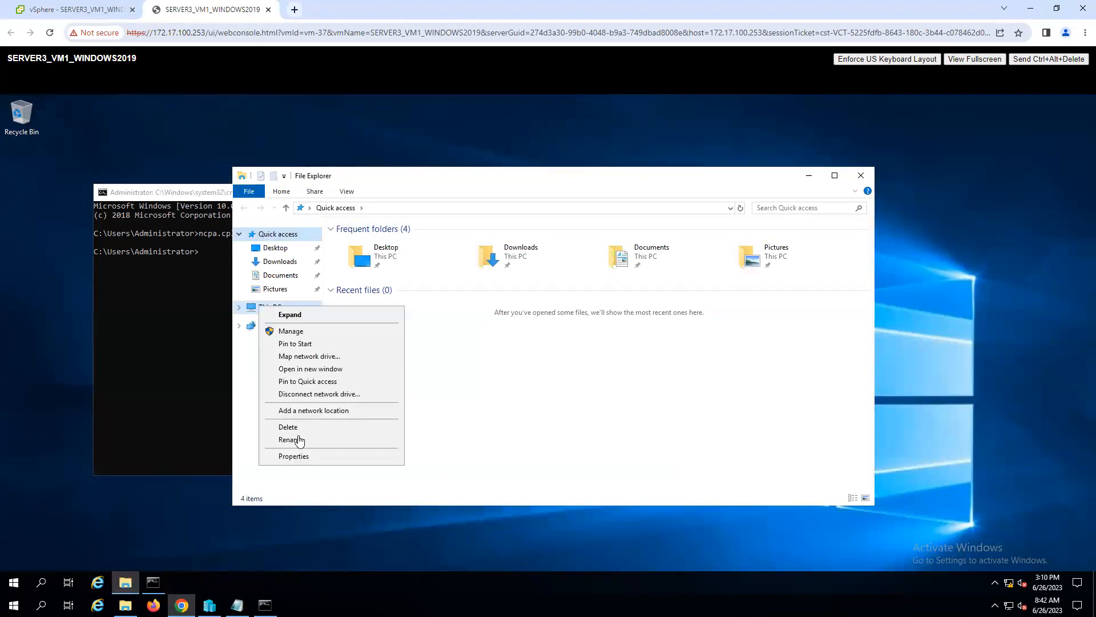
click(294, 456)
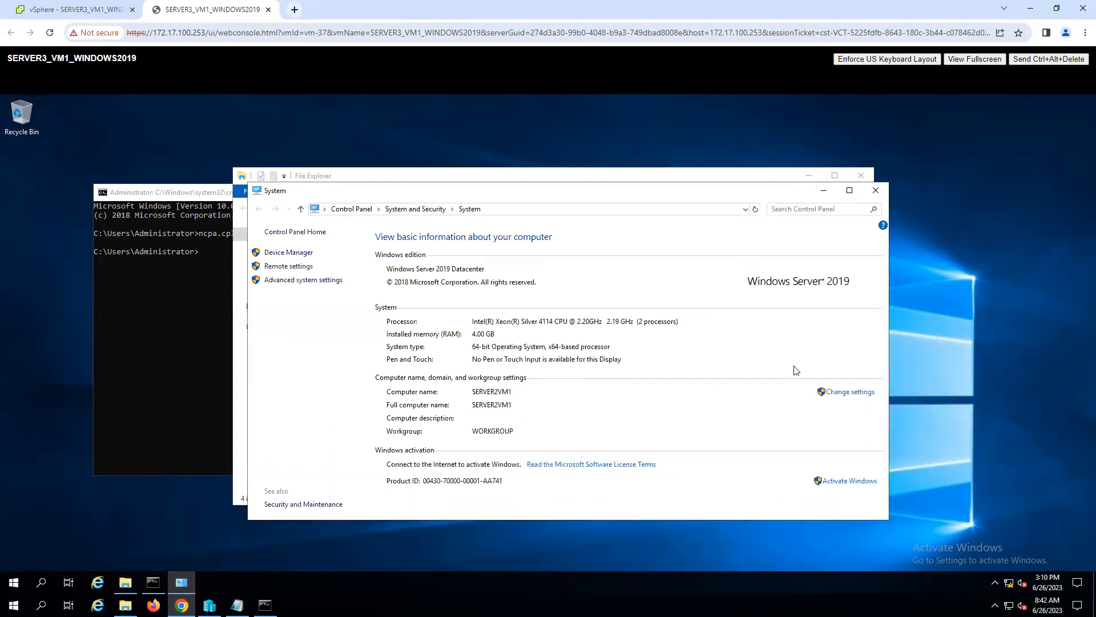
click(856, 393)
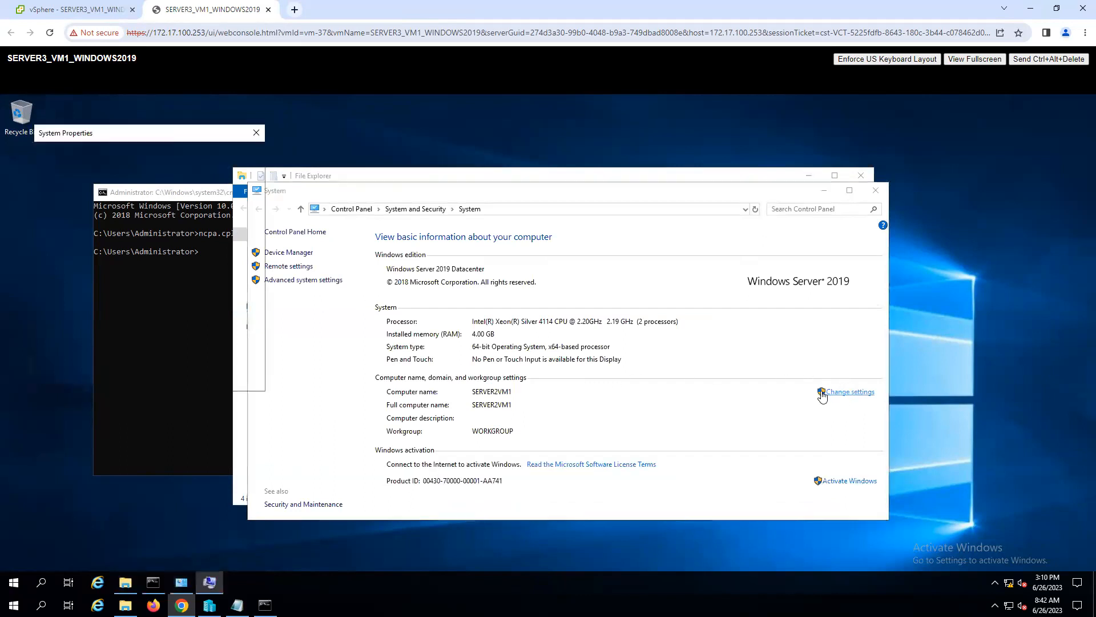
click(241, 263)
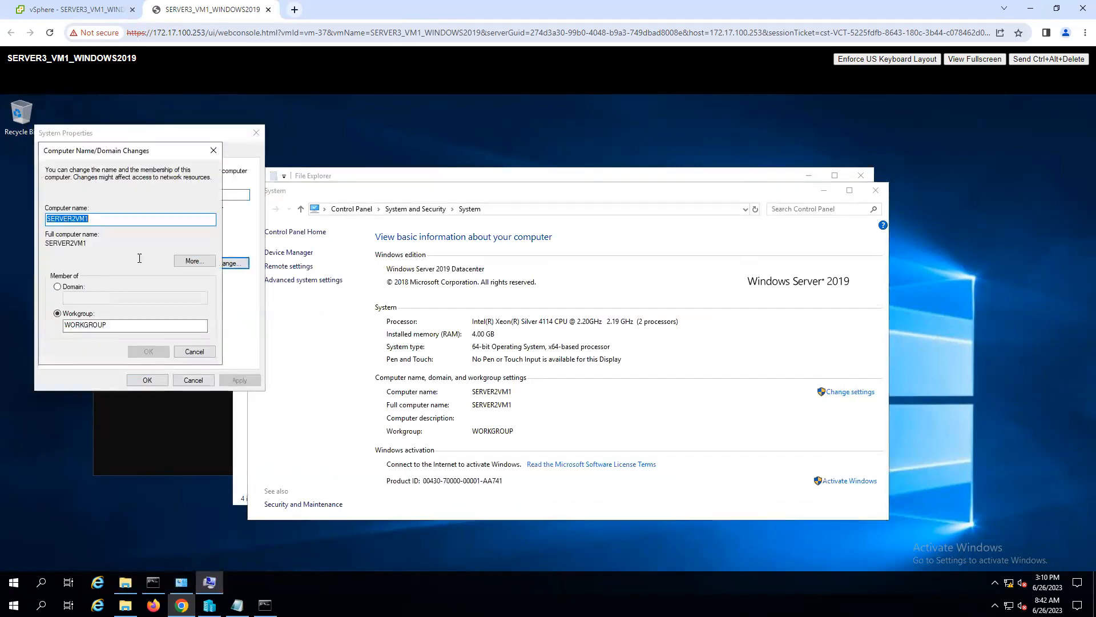
click(76, 220)
key(BackSpace)
text(3)
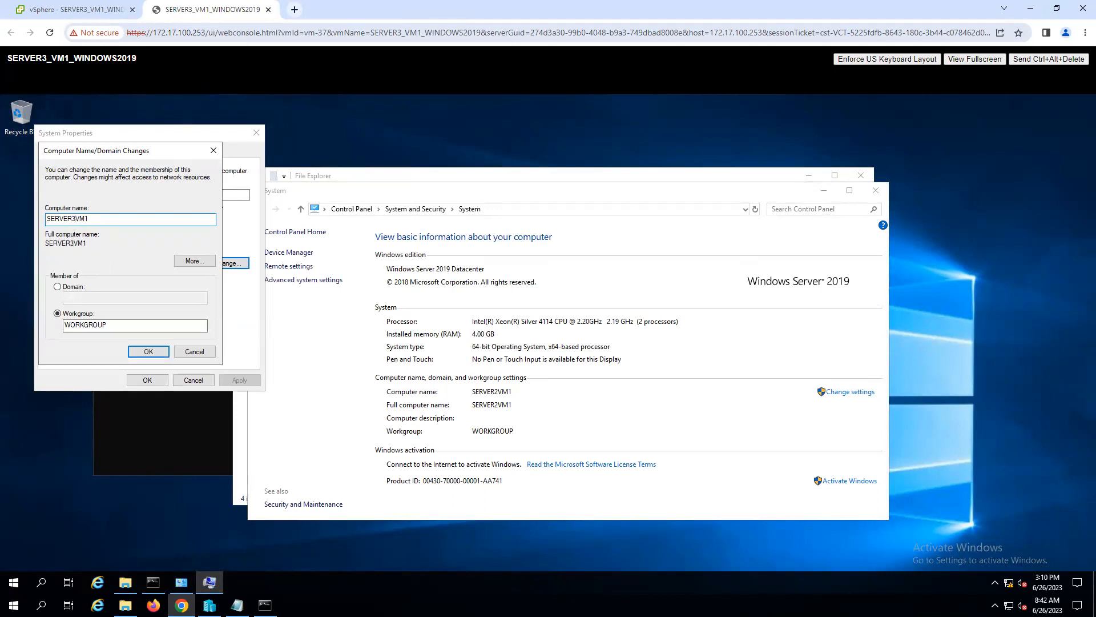
click(153, 350)
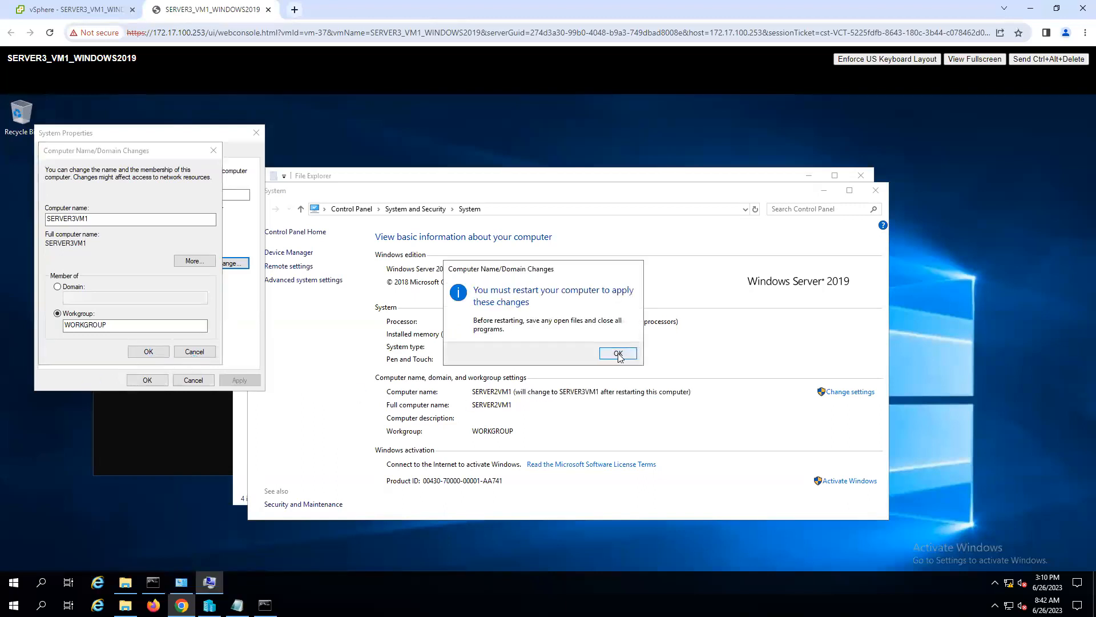
click(616, 353)
click(147, 380)
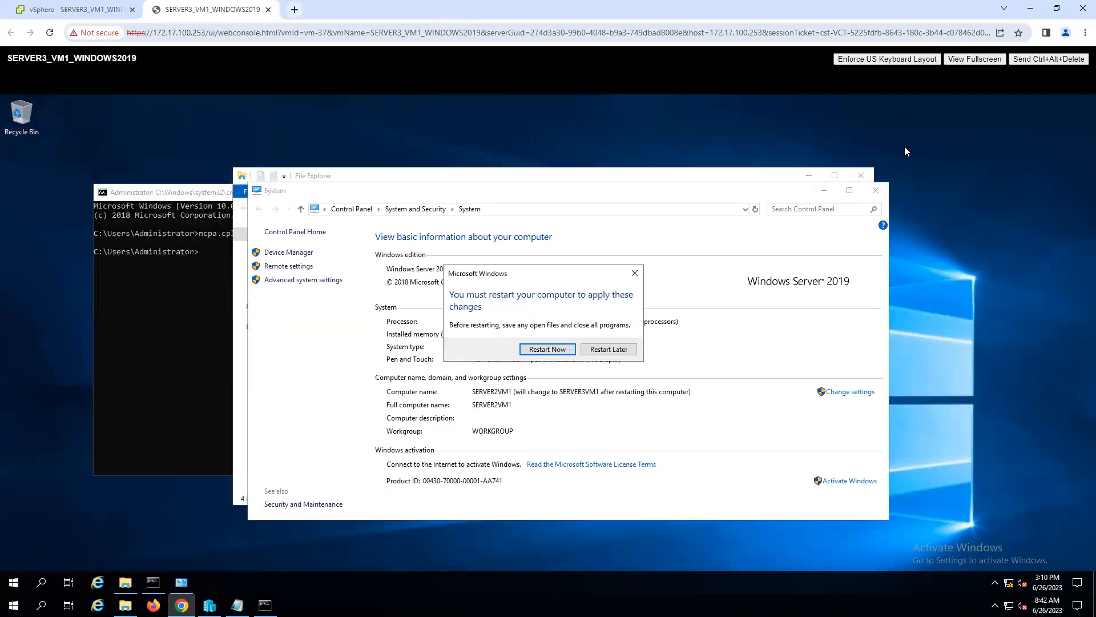
- Close the open System, File Explorer and command prompt windows, and restart the guest to apply the rename
click(877, 190)
click(861, 176)
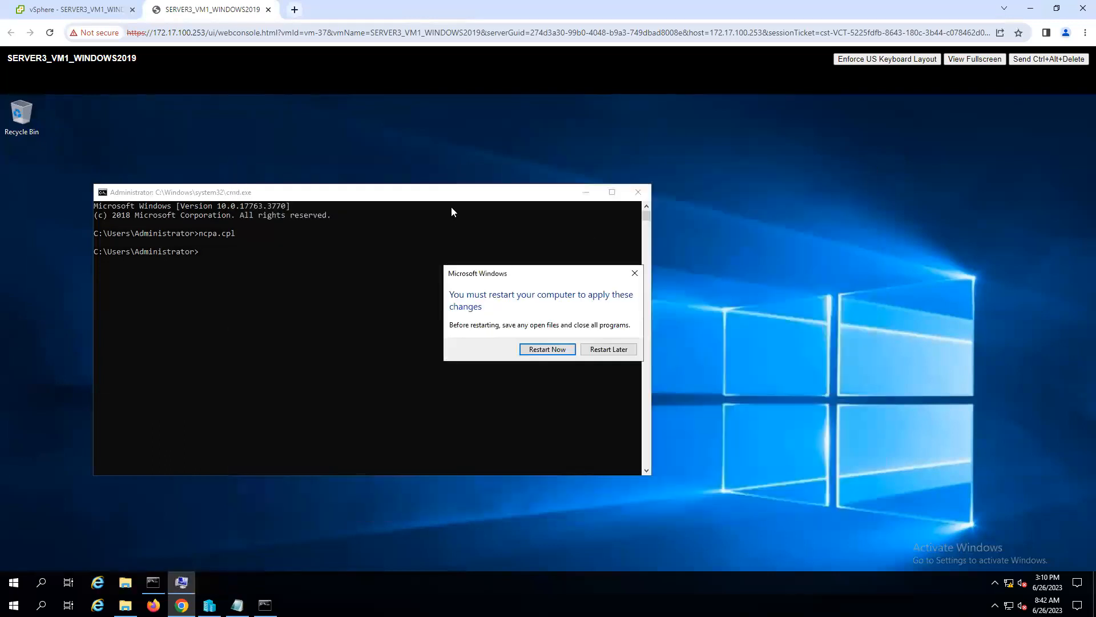
click(648, 192)
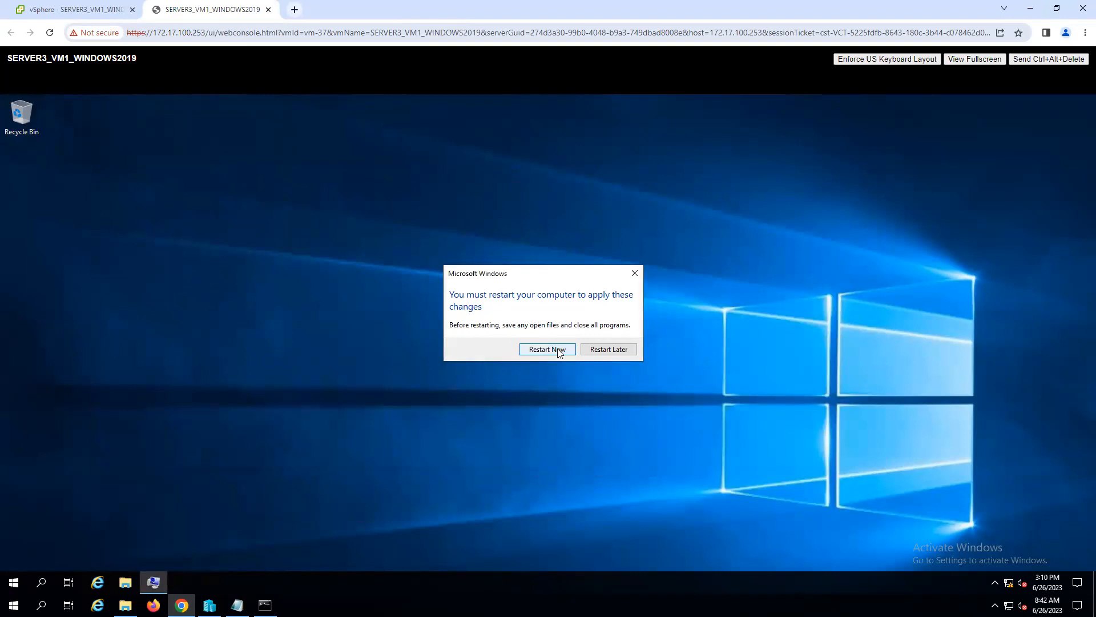
click(559, 350)
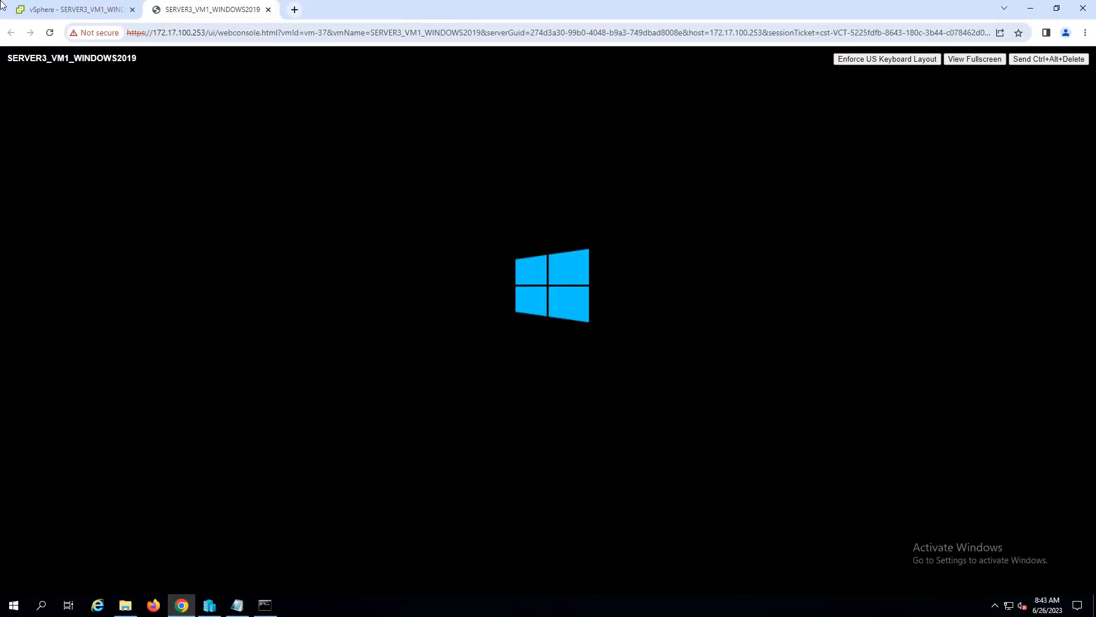
- Return to the vSphere inventory, expand hosts 172.17.100.4 and 172.17.100.8, and open the WINDOWS2019 virtual machine
click(84, 7)
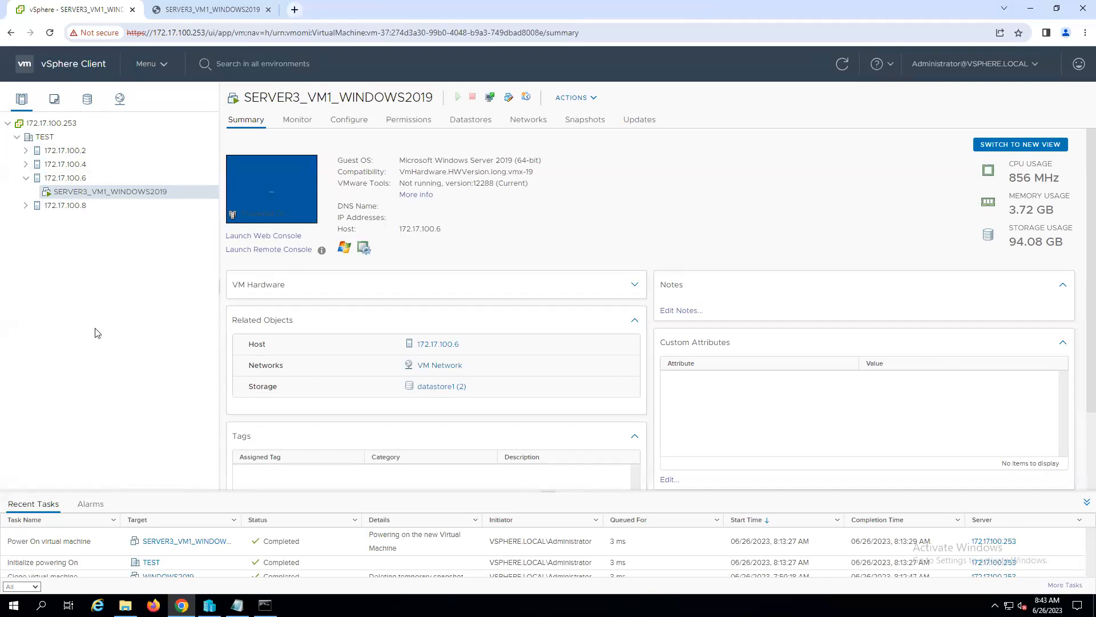
click(26, 164)
click(25, 219)
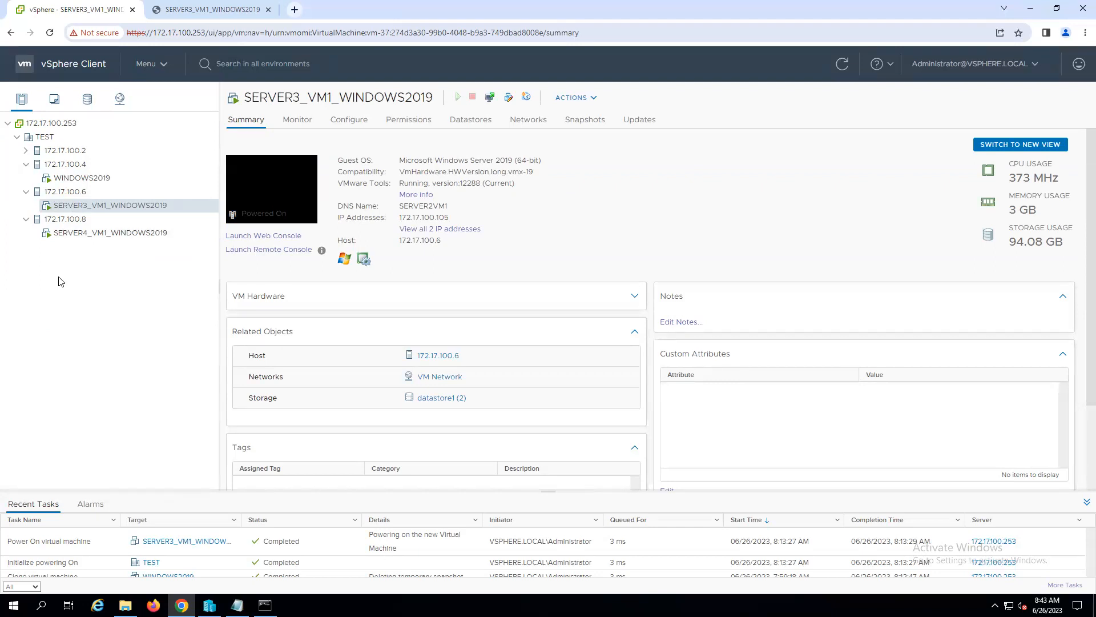
click(80, 179)
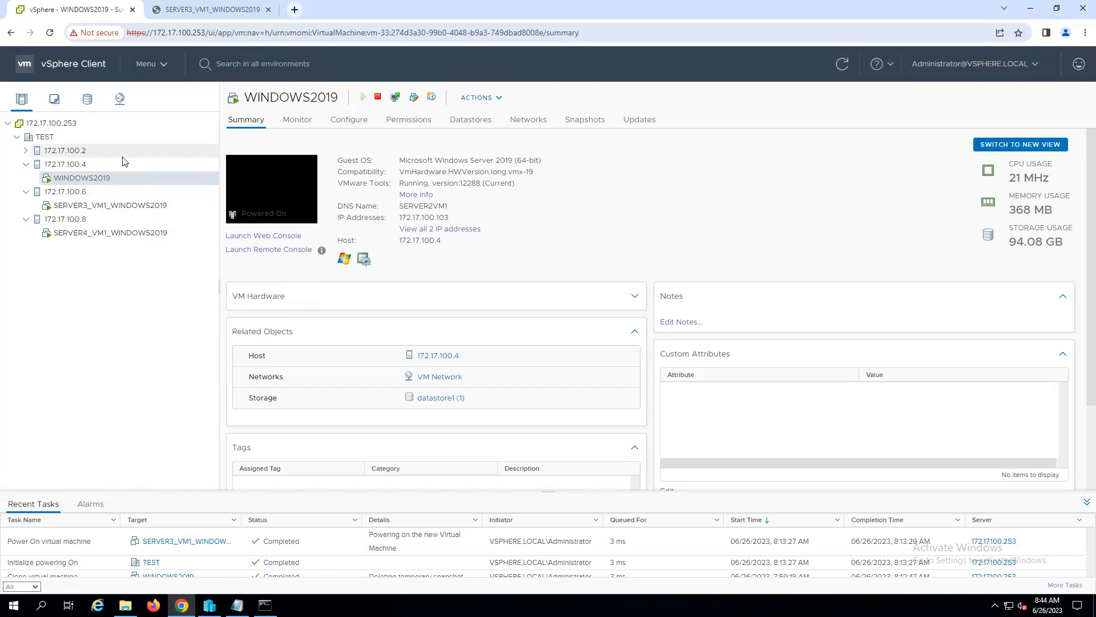
- Start cloning WINDOWS2019 to a virtual machine named SERVER1_CLONEDVM_WINDOWS2019 in TEST, and continue to the compute resource selection
right_click(78, 181)
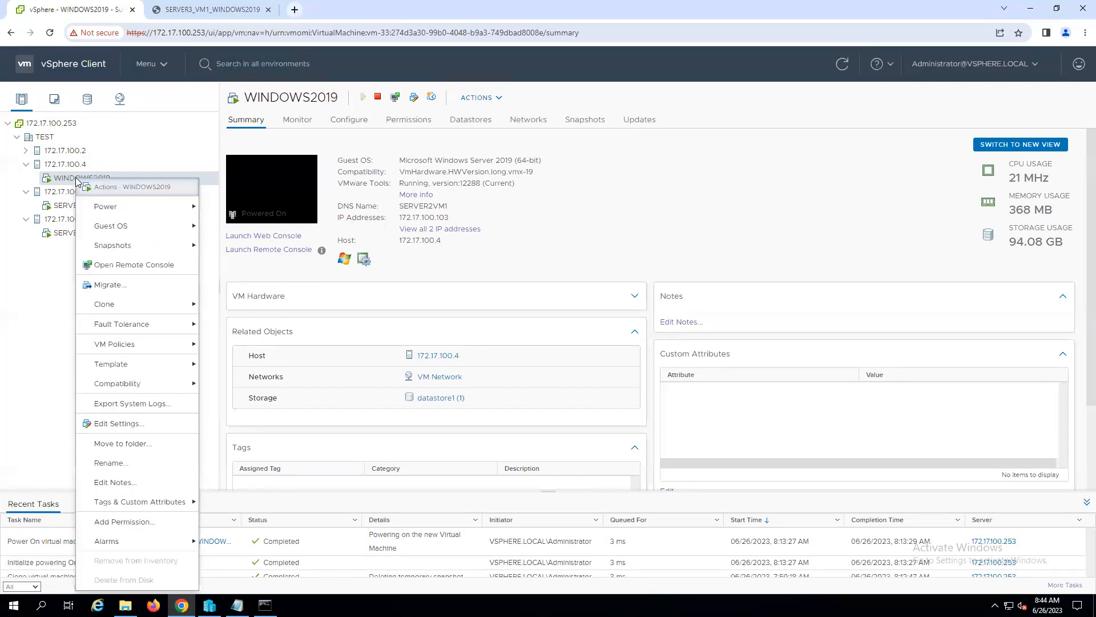
mouse_move(117, 306)
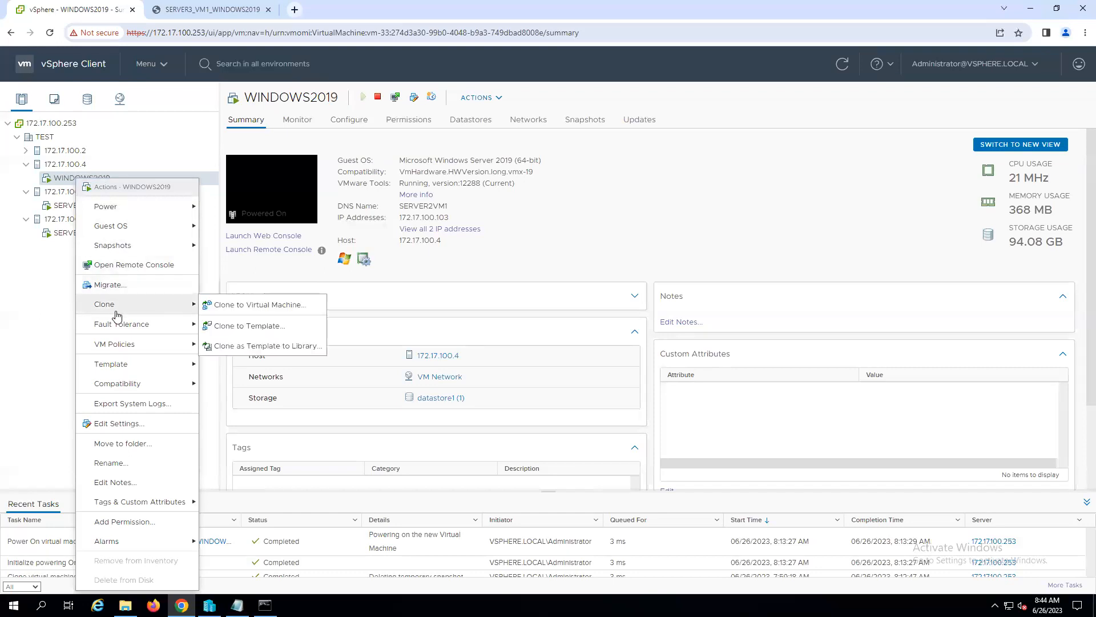
click(246, 307)
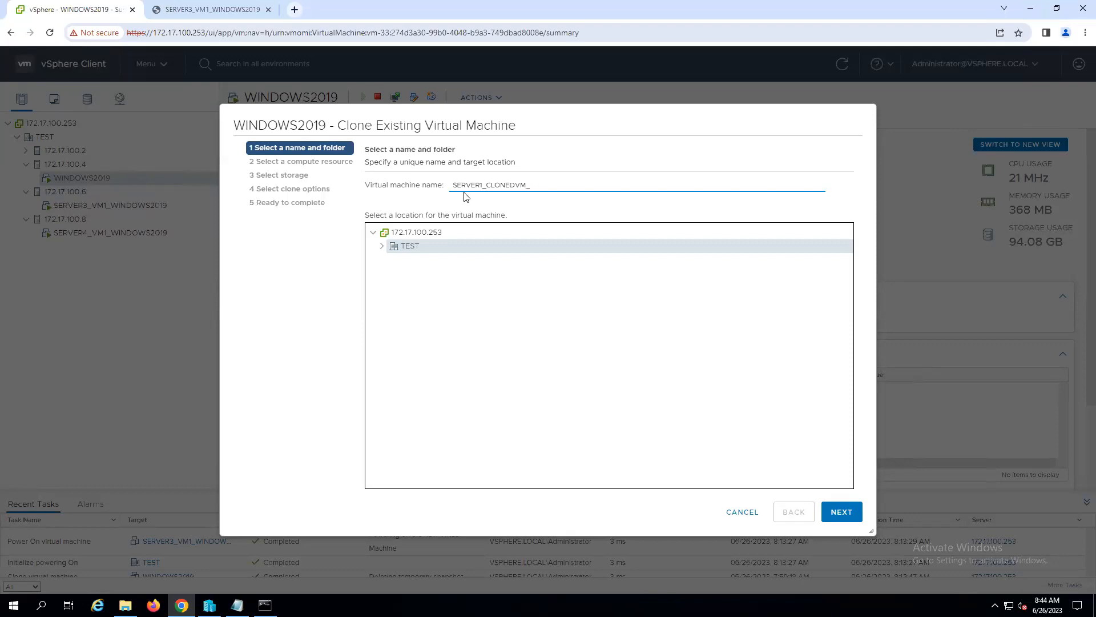
text(NDOWS2019)
click(410, 243)
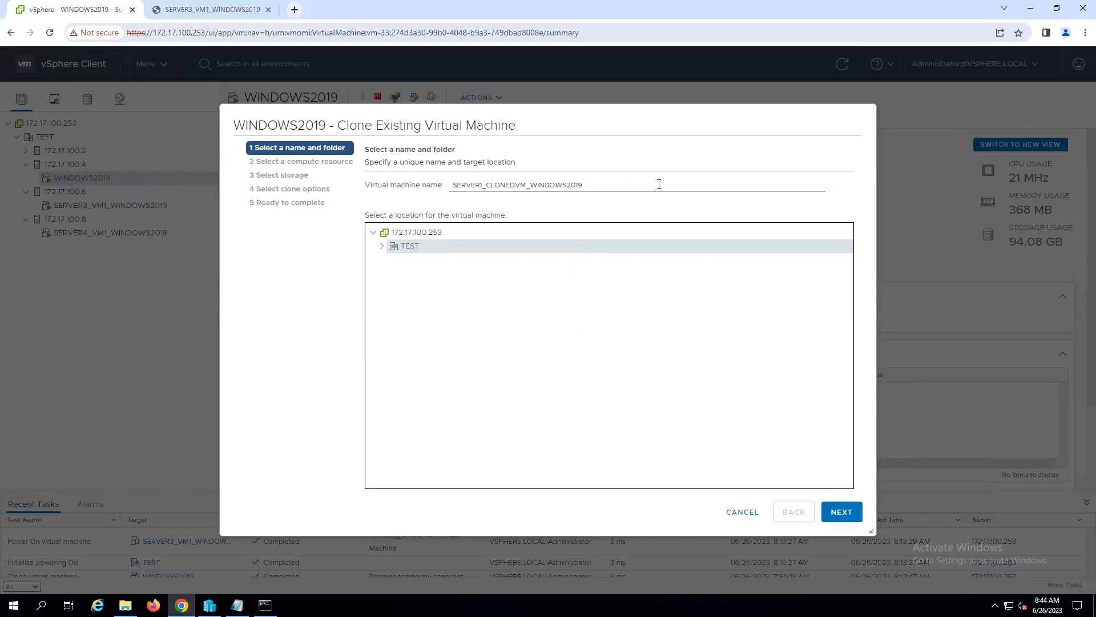
click(836, 509)
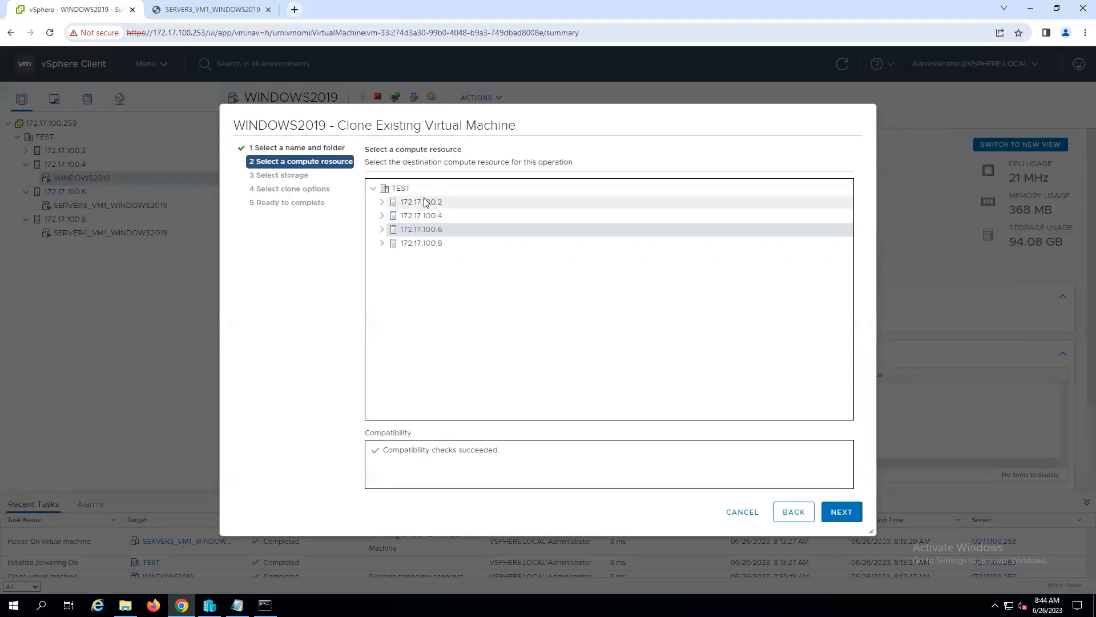
- Choose host 172.17.100.2 as the clone's compute resource and datastore1 as its storage
click(425, 203)
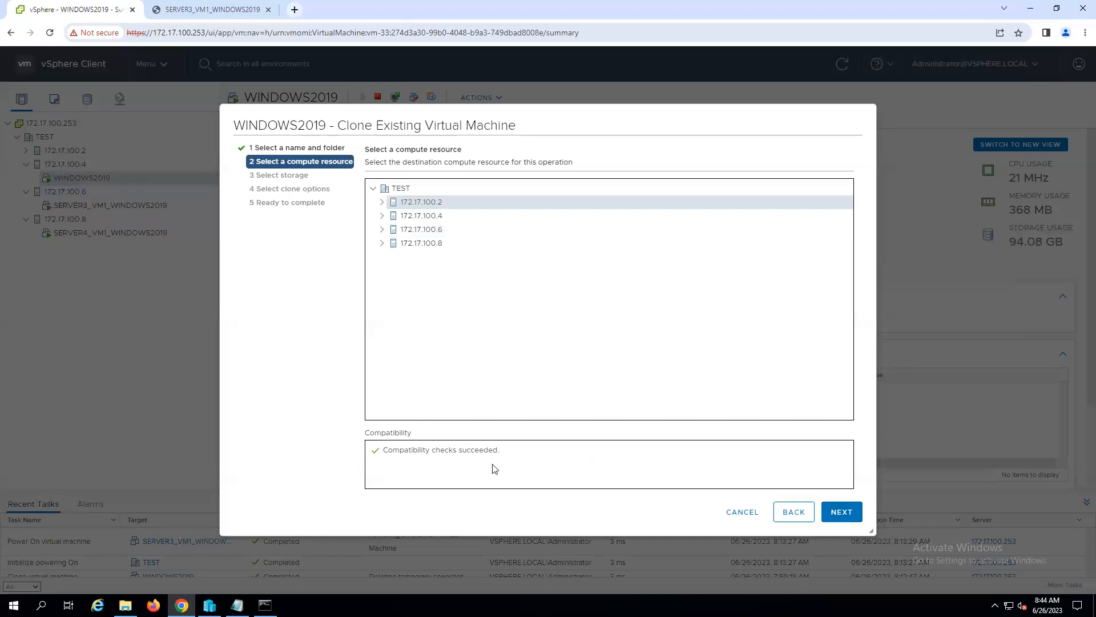
click(839, 512)
click(480, 252)
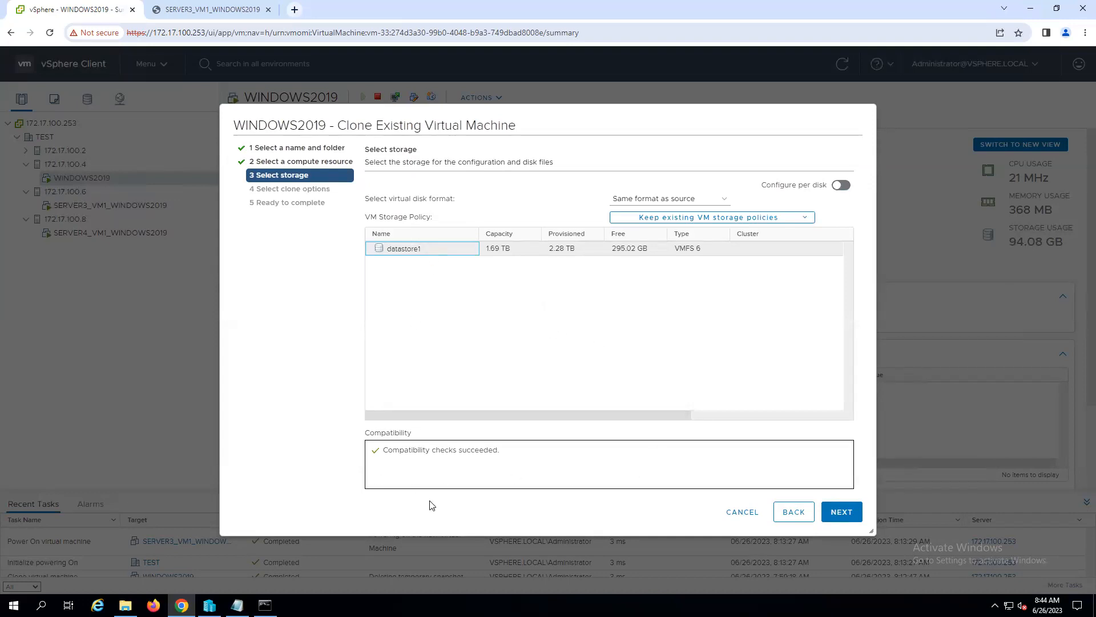
click(841, 510)
- Enable operating system customization, hardware customization and power-on after creation, and continue past guest OS customization without a specification
click(370, 191)
click(370, 208)
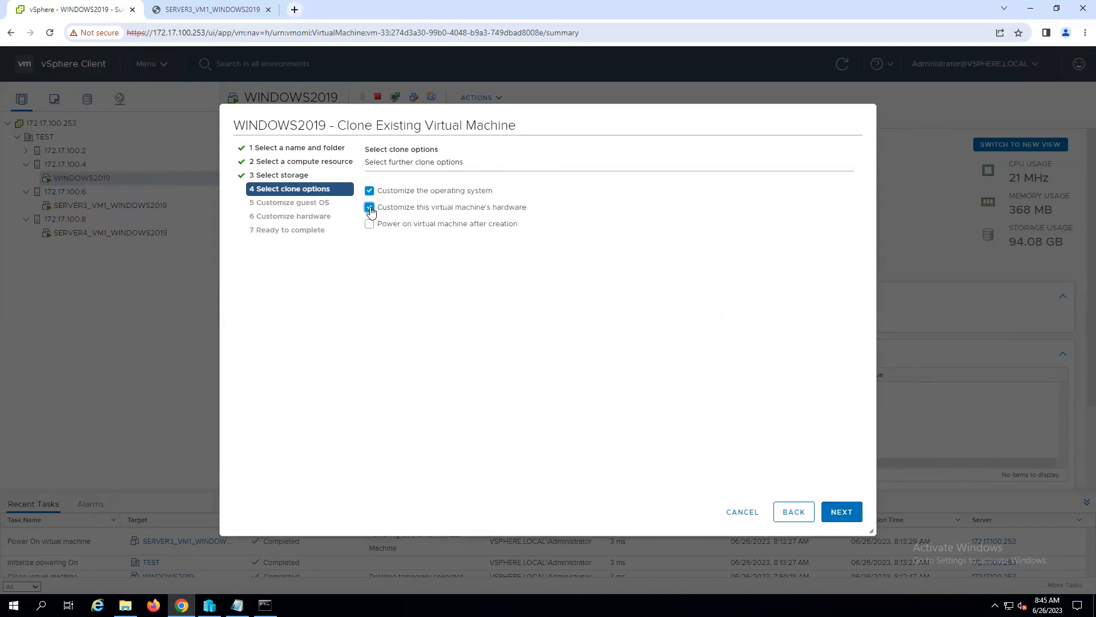
click(371, 224)
click(841, 512)
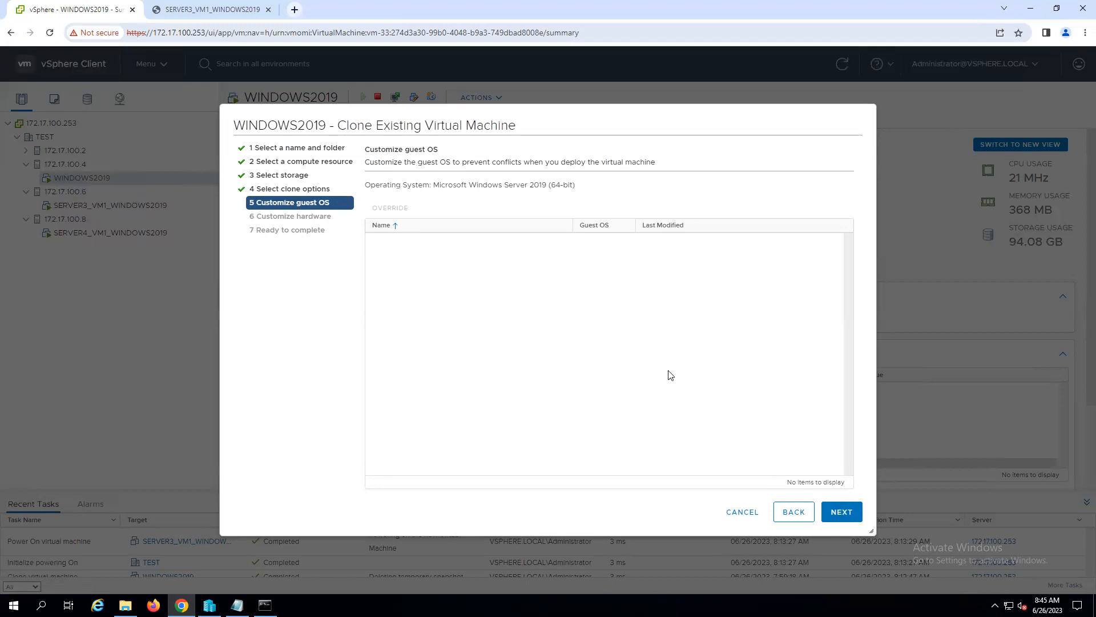
click(394, 228)
click(416, 231)
click(835, 512)
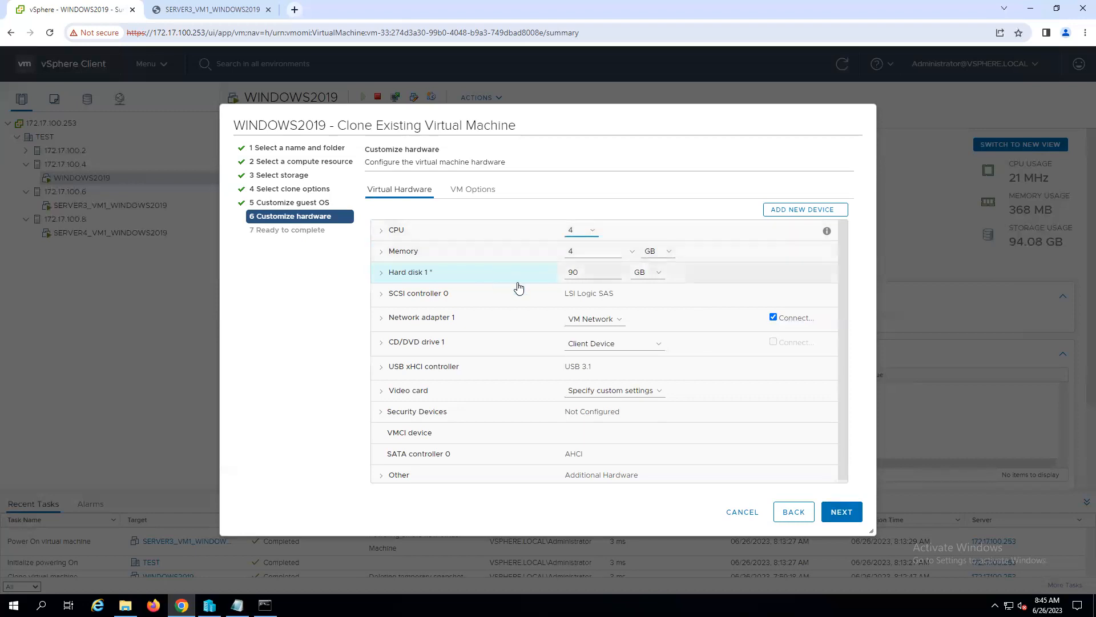
- Set the clone's Hard disk 1 size to 150 GB
click(568, 273)
key(Delete)
text(15)
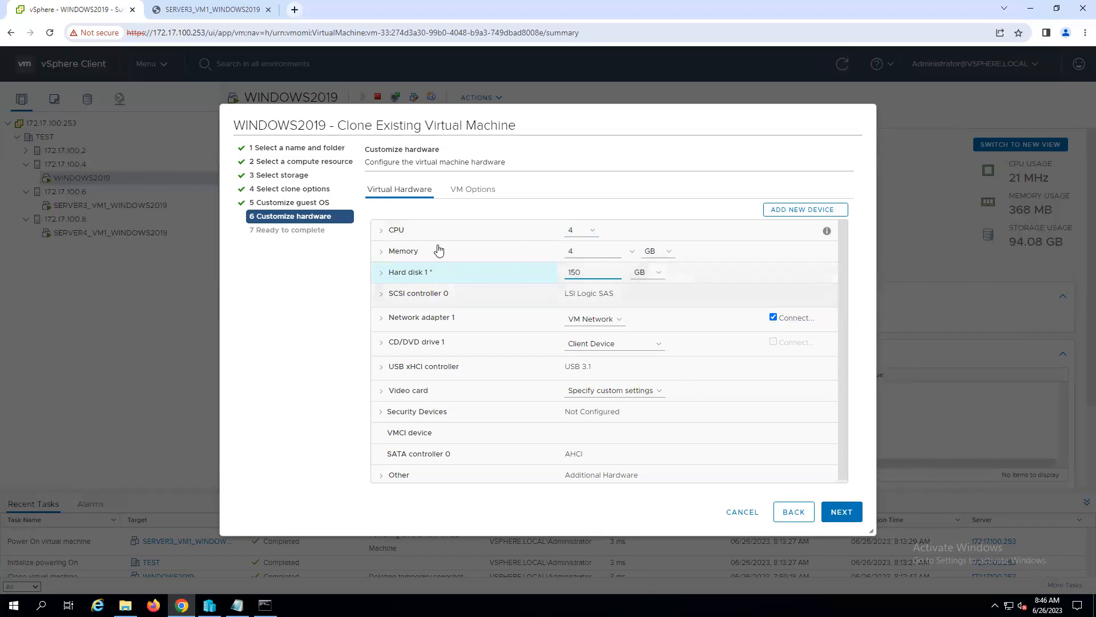
- Set the clone's memory to 8 GB and continue to the clone summary
click(632, 252)
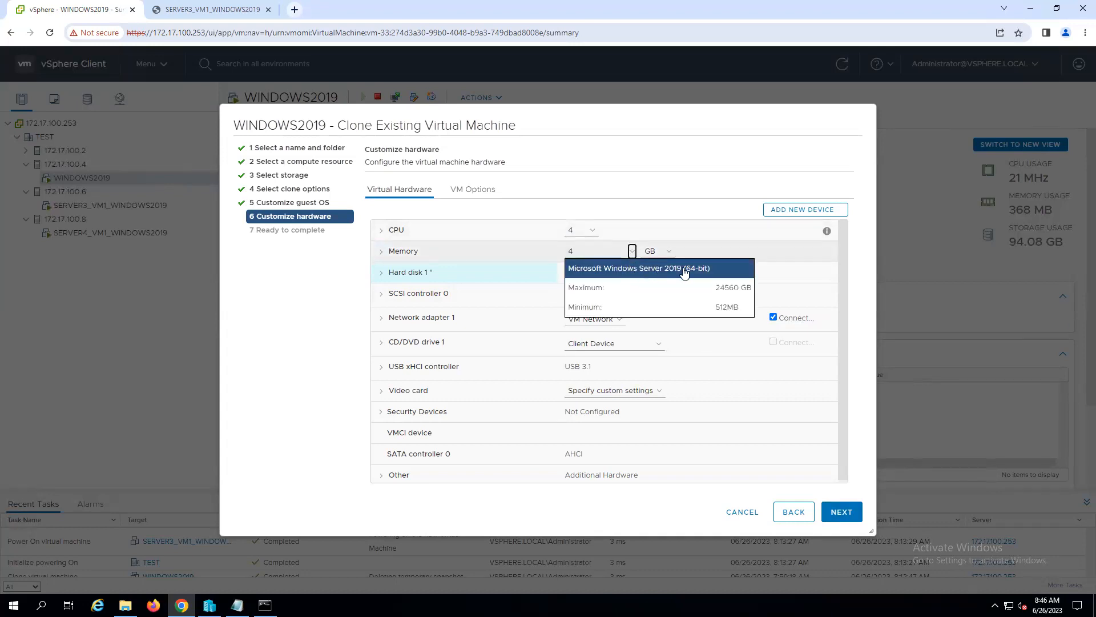
click(701, 257)
click(582, 252)
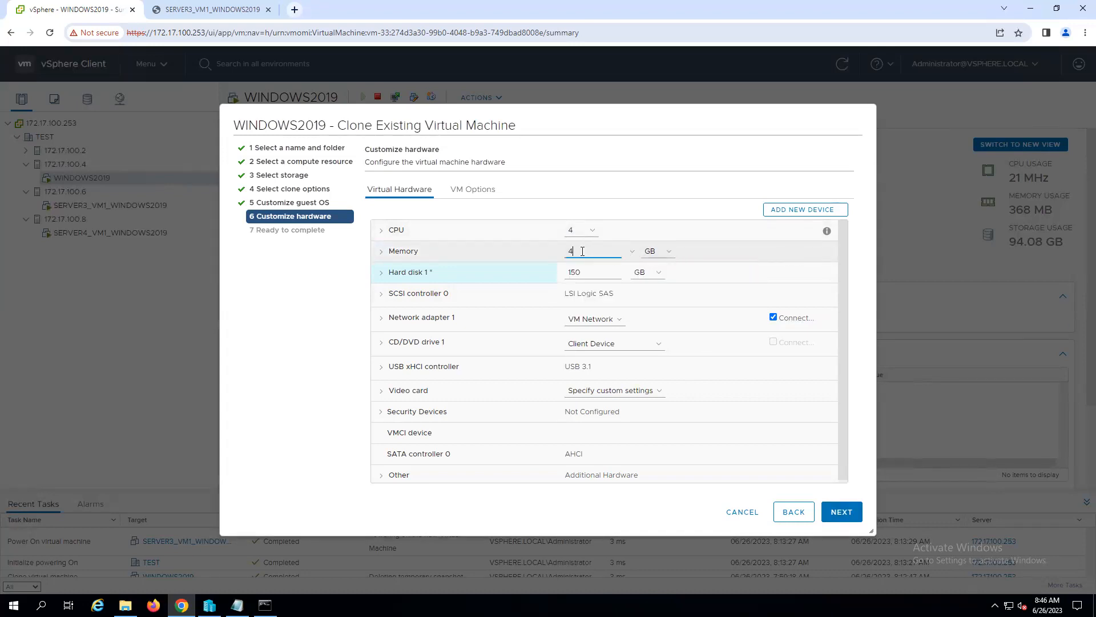
key(BackSpace)
text(08)
key(BackSpace)
key(BackSpace)
text(8)
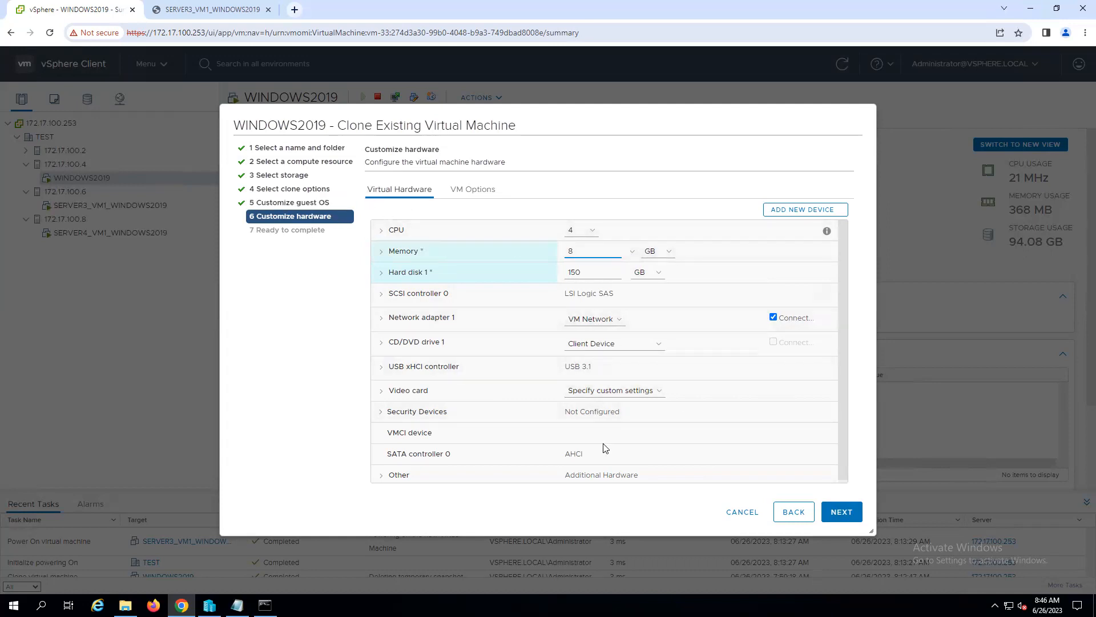
click(842, 512)
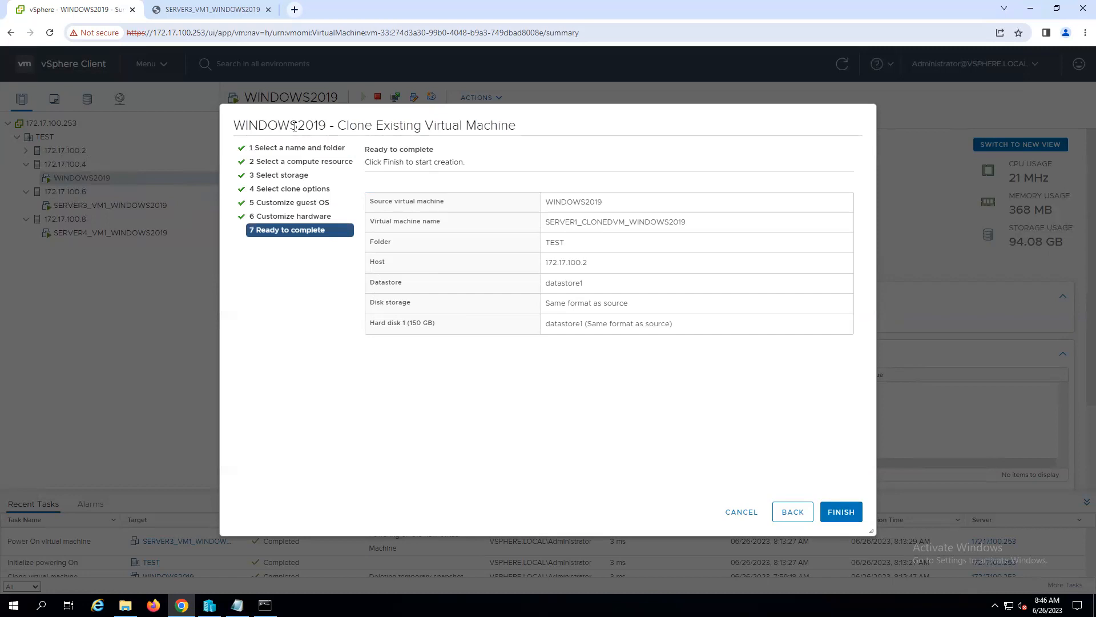
- Start the clone and open SERVER1_CLONEDVM_WINDOWS2019 under host 172.17.100.2 in the inventory
click(841, 512)
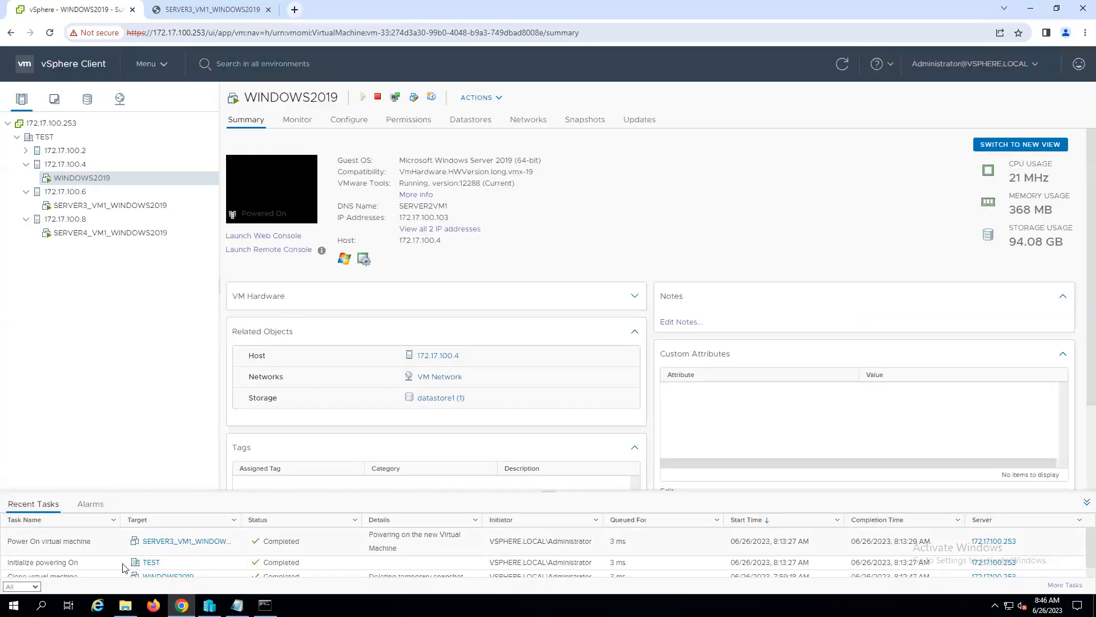
click(27, 152)
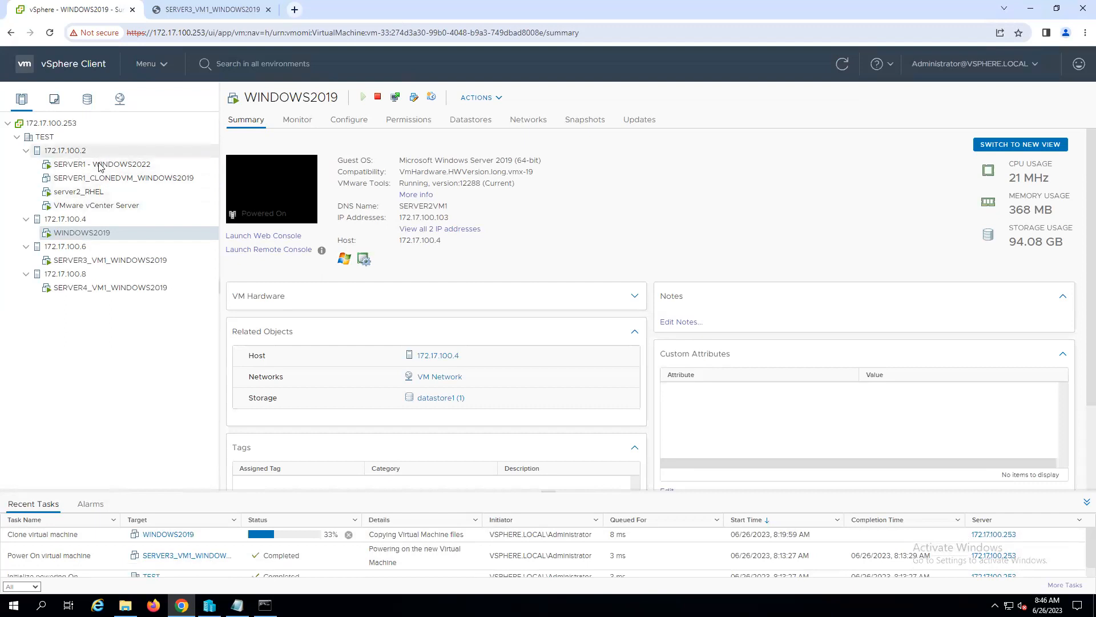
click(127, 179)
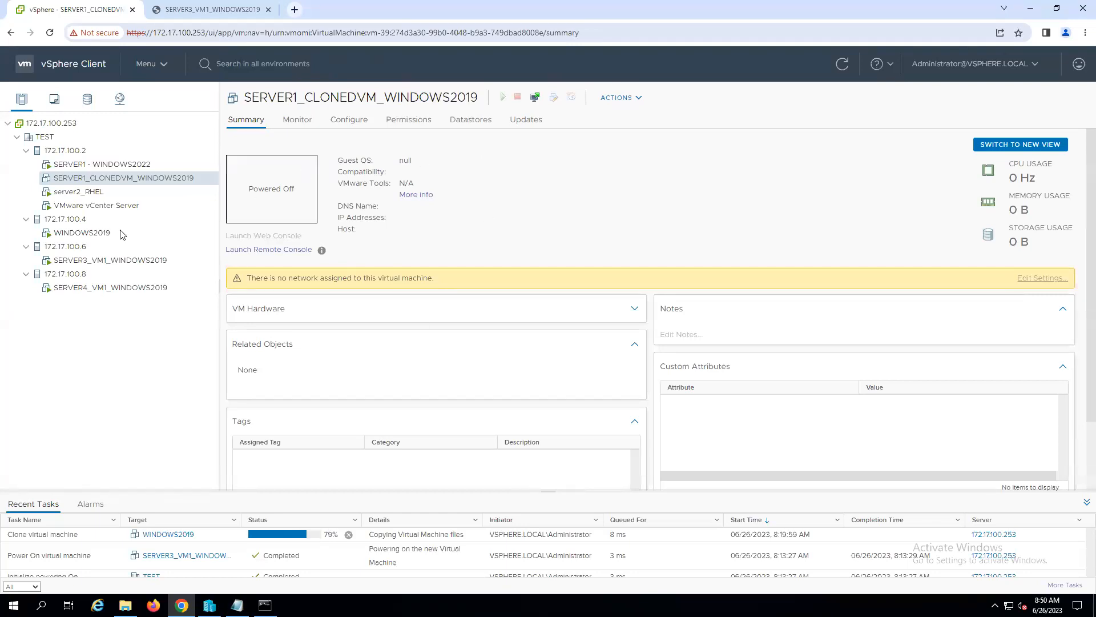
right_click(76, 234)
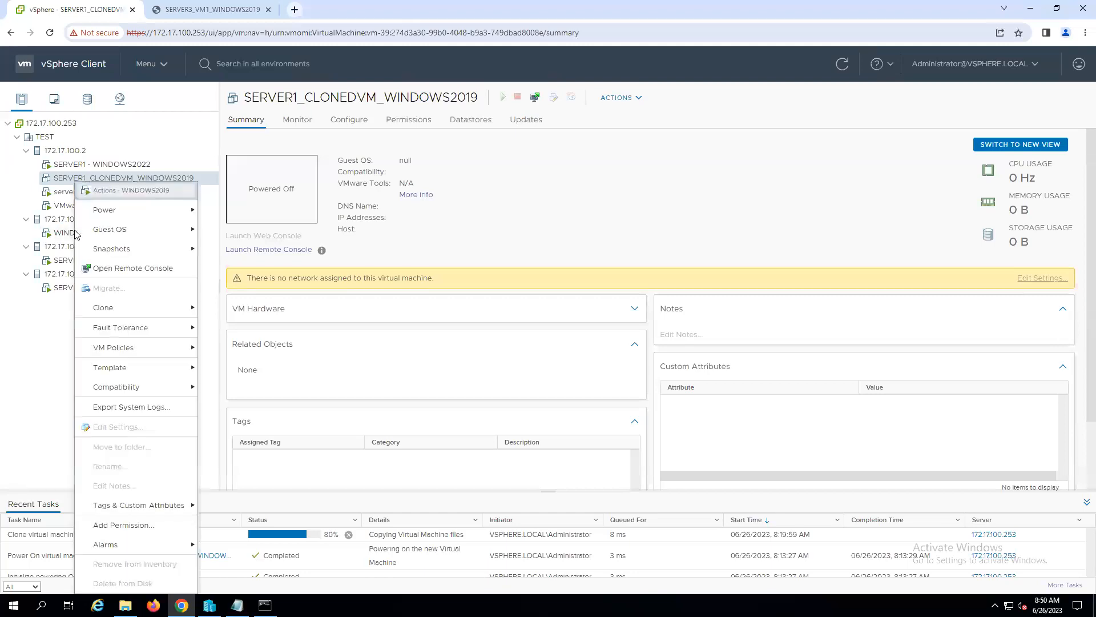
mouse_move(122, 374)
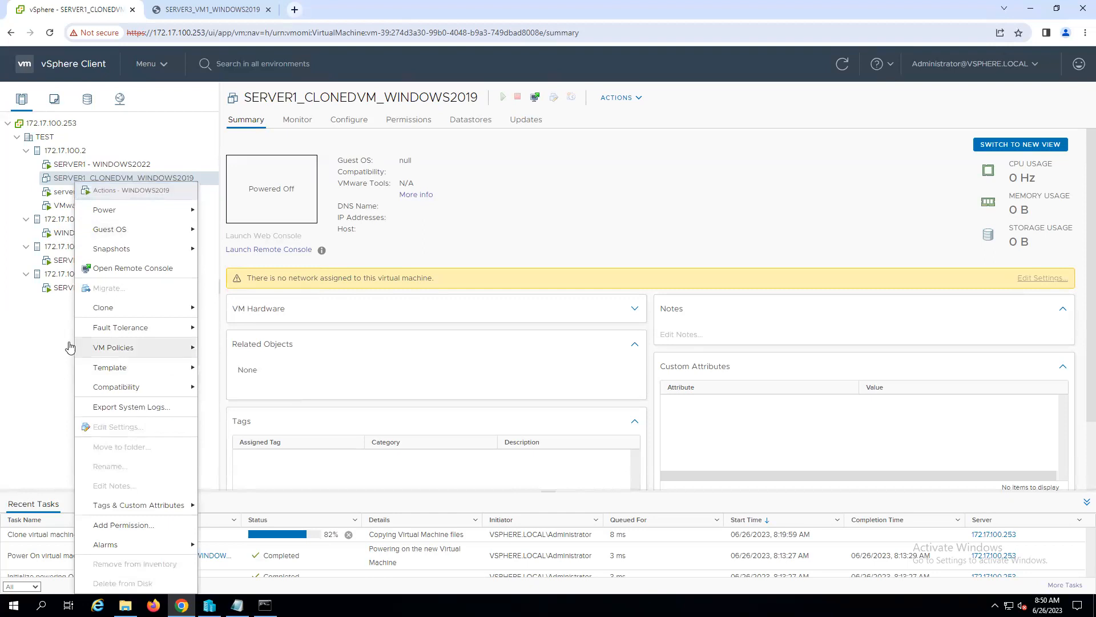
click(34, 358)
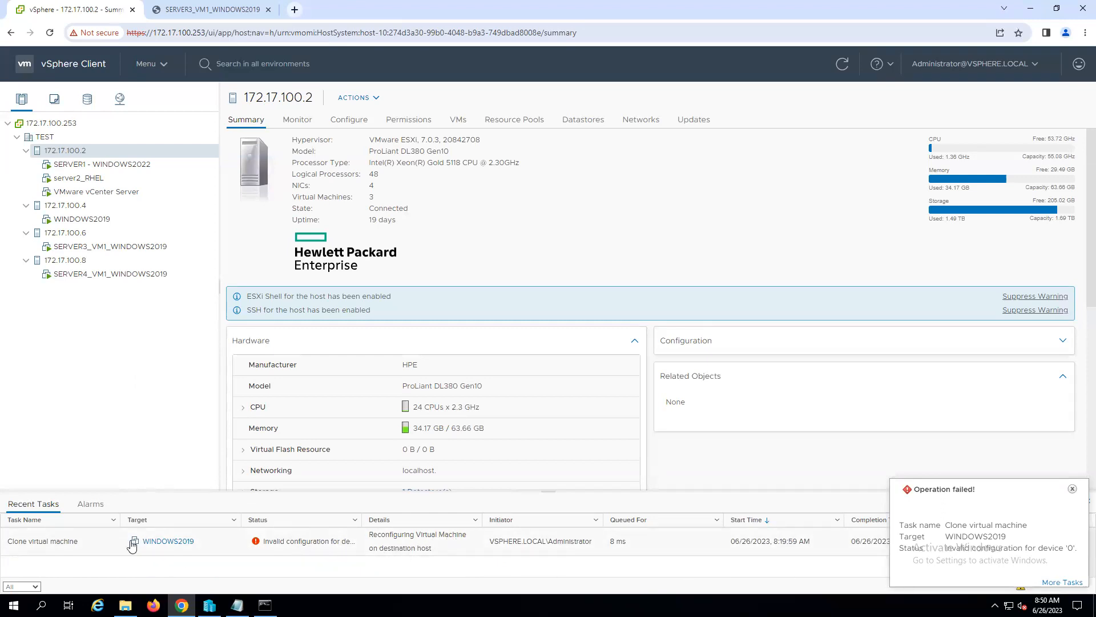
- Dismiss the task notification and inspect the WINDOWS2019 clone task's status, details and initiator among the recent tasks
click(286, 546)
click(1072, 488)
click(984, 547)
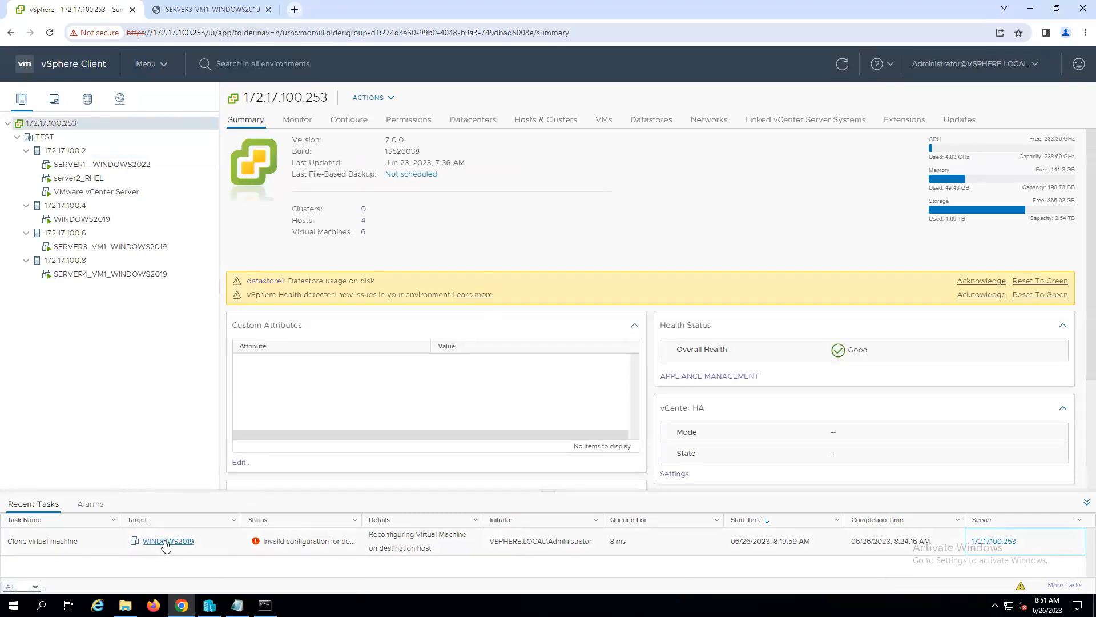
click(302, 542)
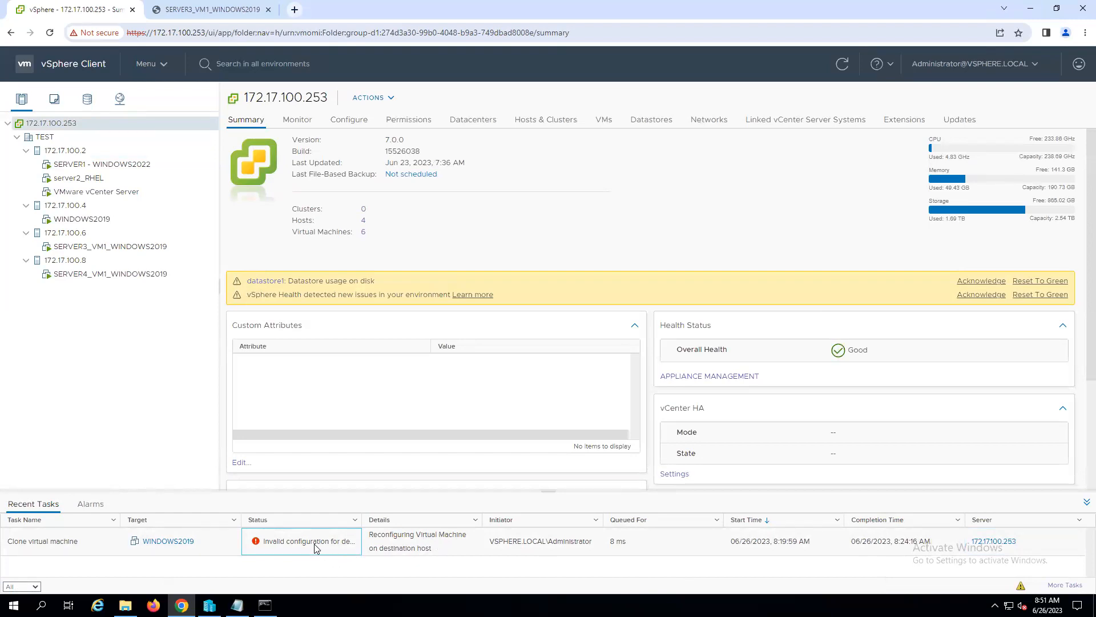
click(392, 543)
click(549, 551)
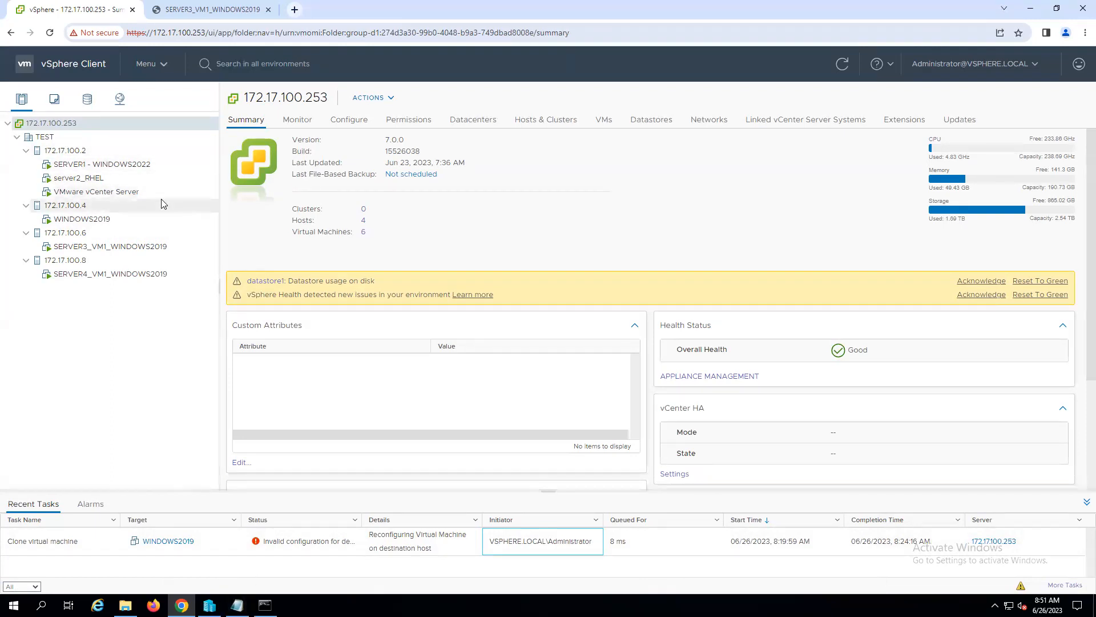
click(300, 547)
right_click(298, 546)
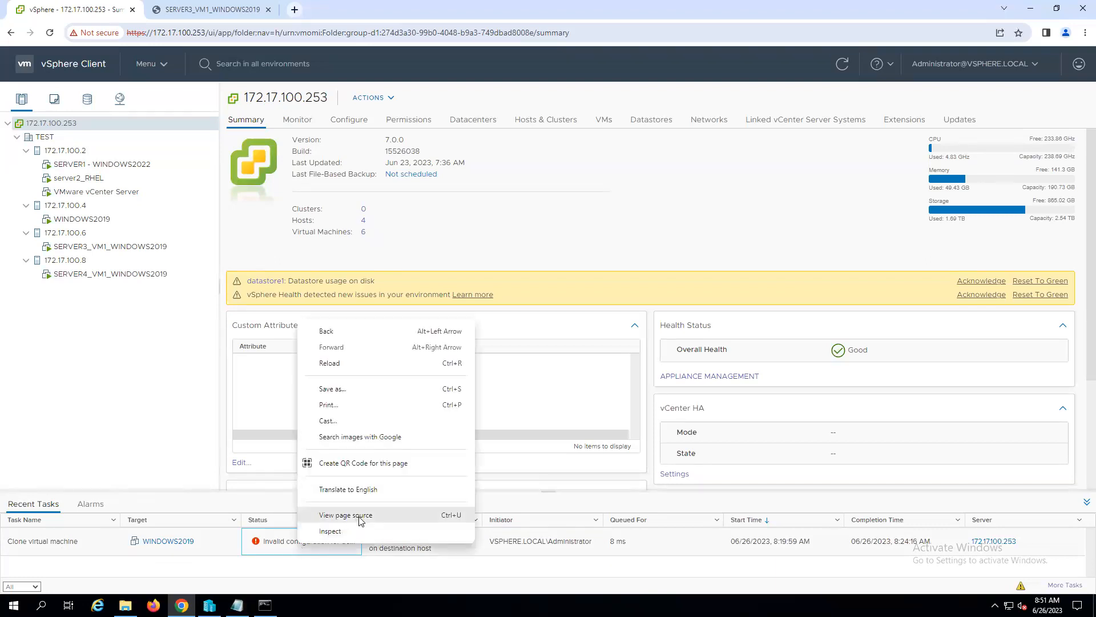
click(540, 576)
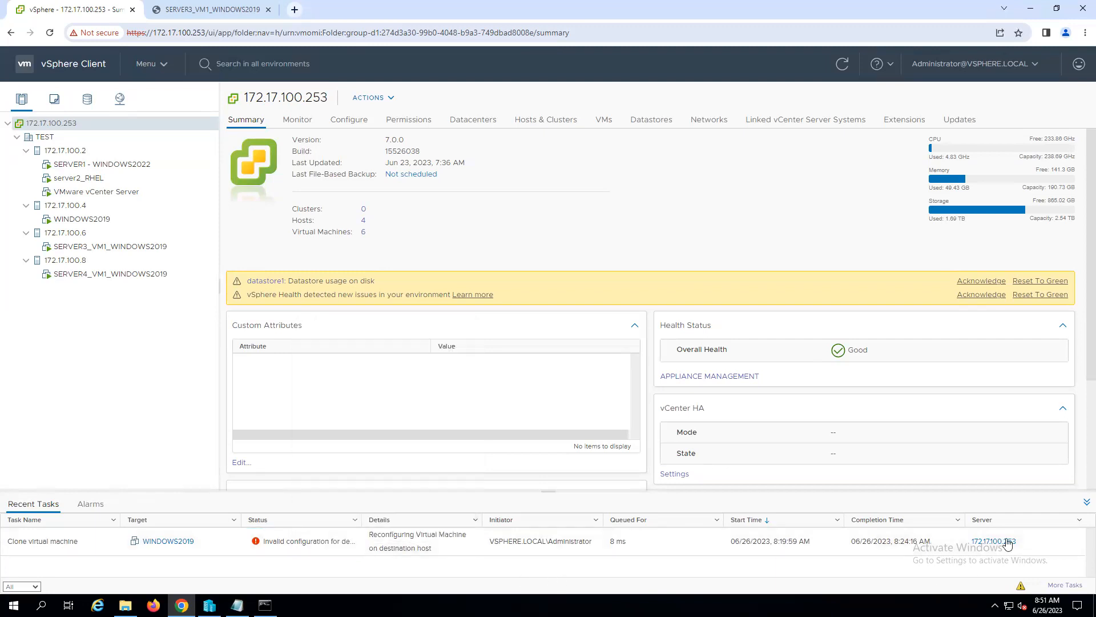
- Open the full task list and examine the status and error stack of the latest WINDOWS2019 clone task
click(1069, 587)
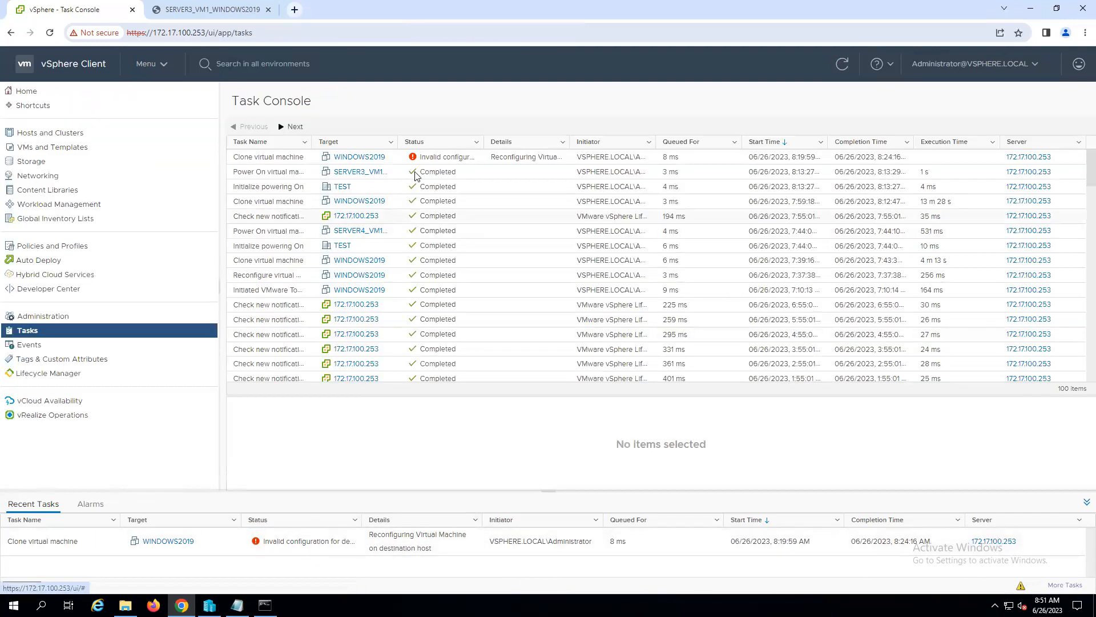
click(462, 157)
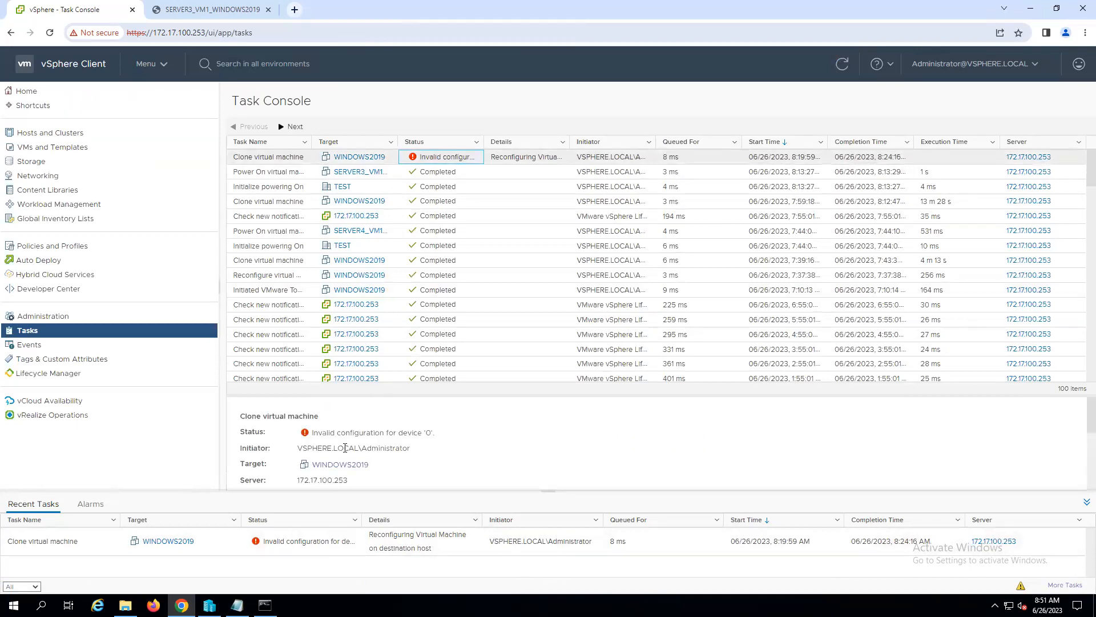
click(503, 431)
scroll(448, 446, up, 2)
scroll(448, 446, down, 2)
scroll(448, 446, down, 2)
scroll(447, 447, up, 2)
drag(256, 454, 339, 454)
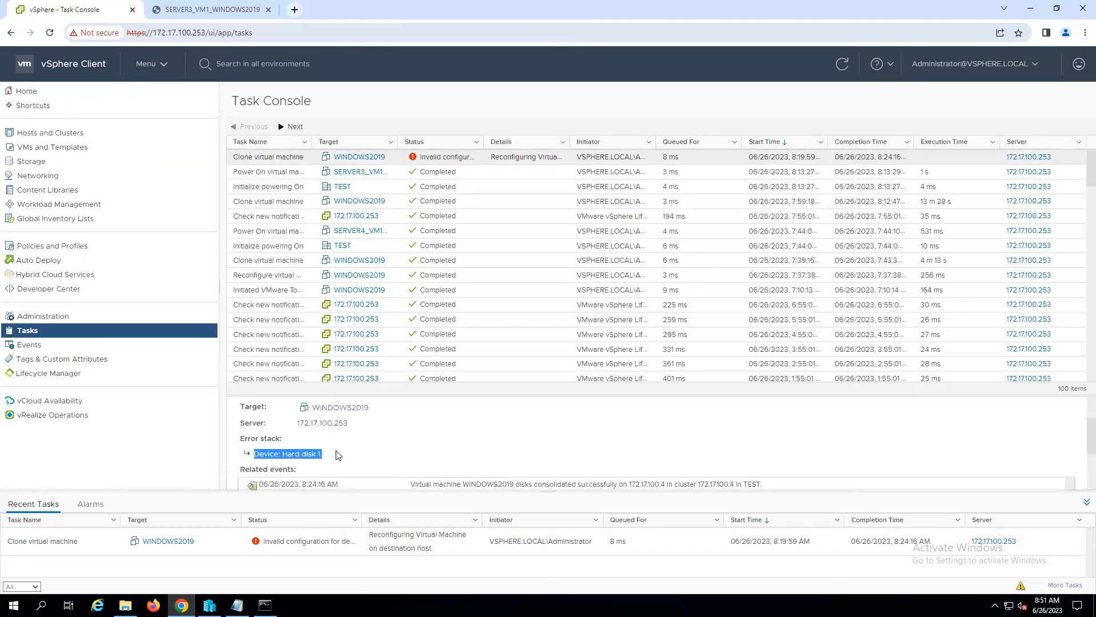
drag(237, 435, 351, 462)
- Read through the clone task's related events, including the cloning, removal and disk consolidation entries
scroll(548, 459, down, 1)
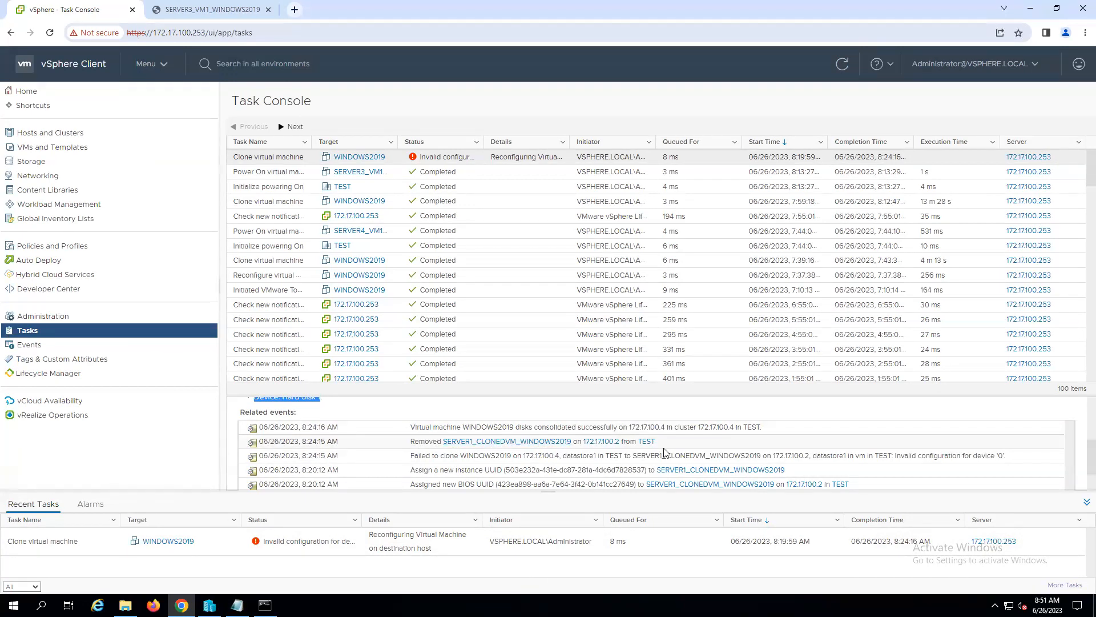
scroll(435, 452, down, 1)
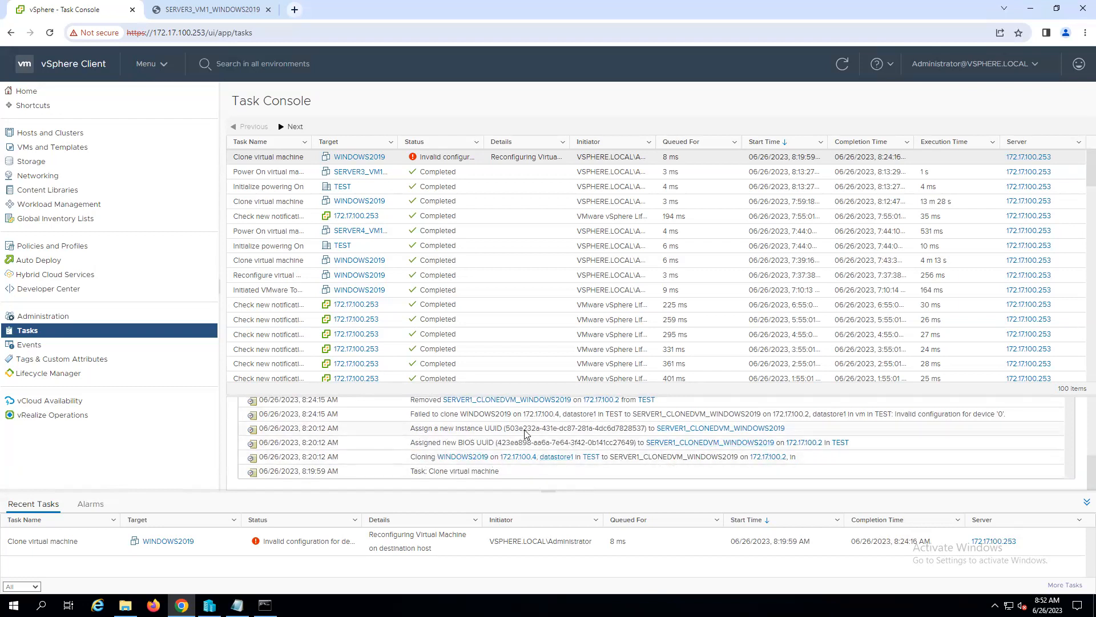
scroll(531, 460, up, 1)
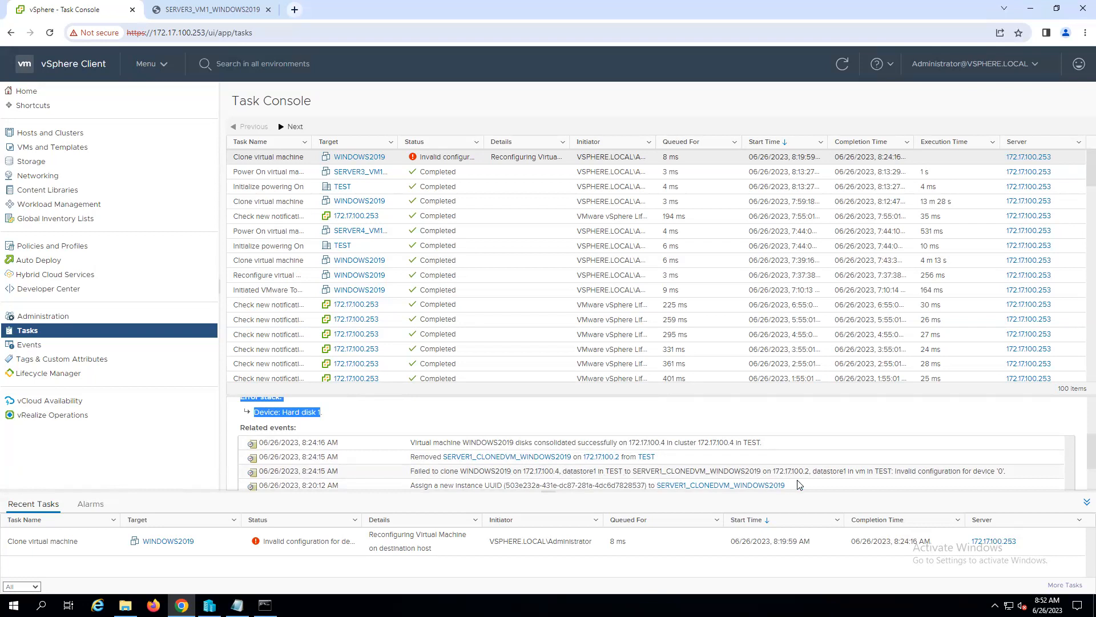
click(1007, 474)
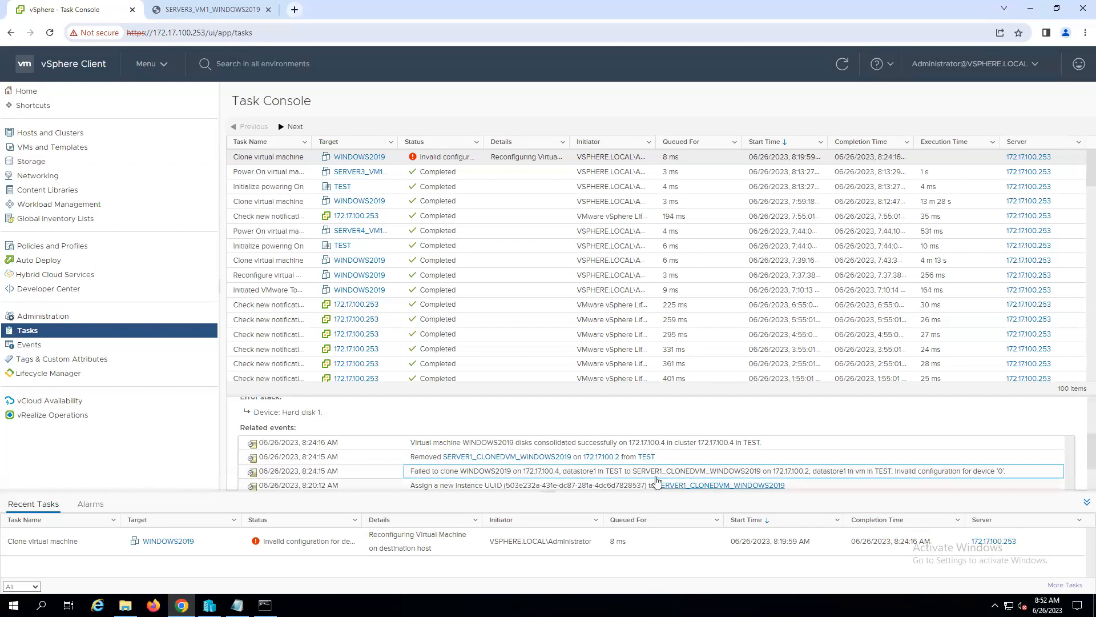
click(715, 444)
click(657, 459)
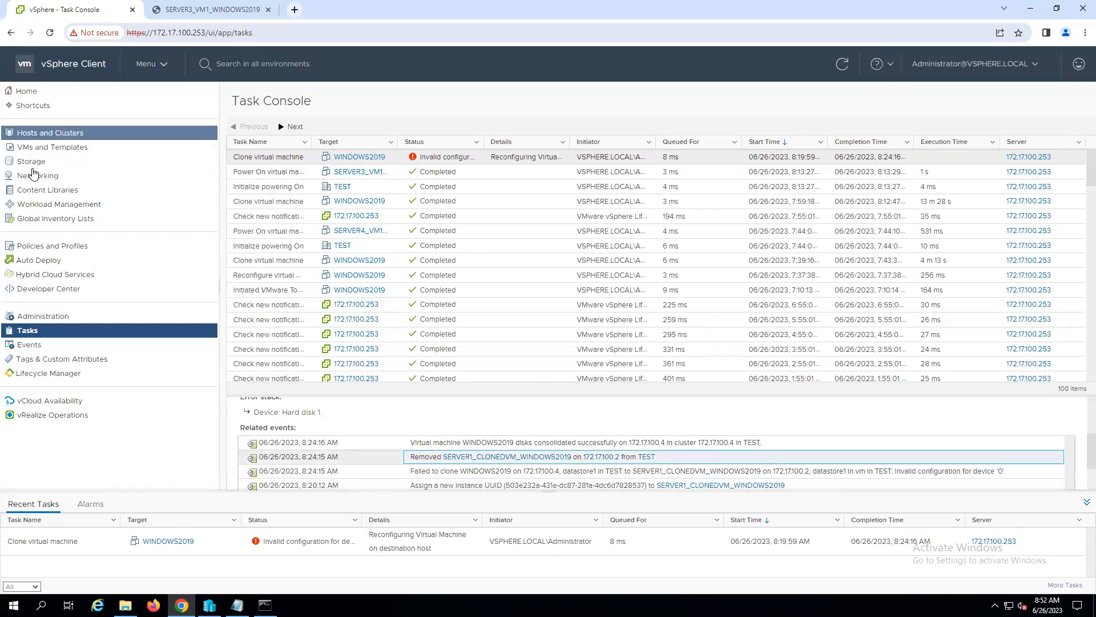
- Return to the hosts and clusters inventory and check the datastore capacity and free space of host 172.17.100.2
click(24, 92)
click(55, 131)
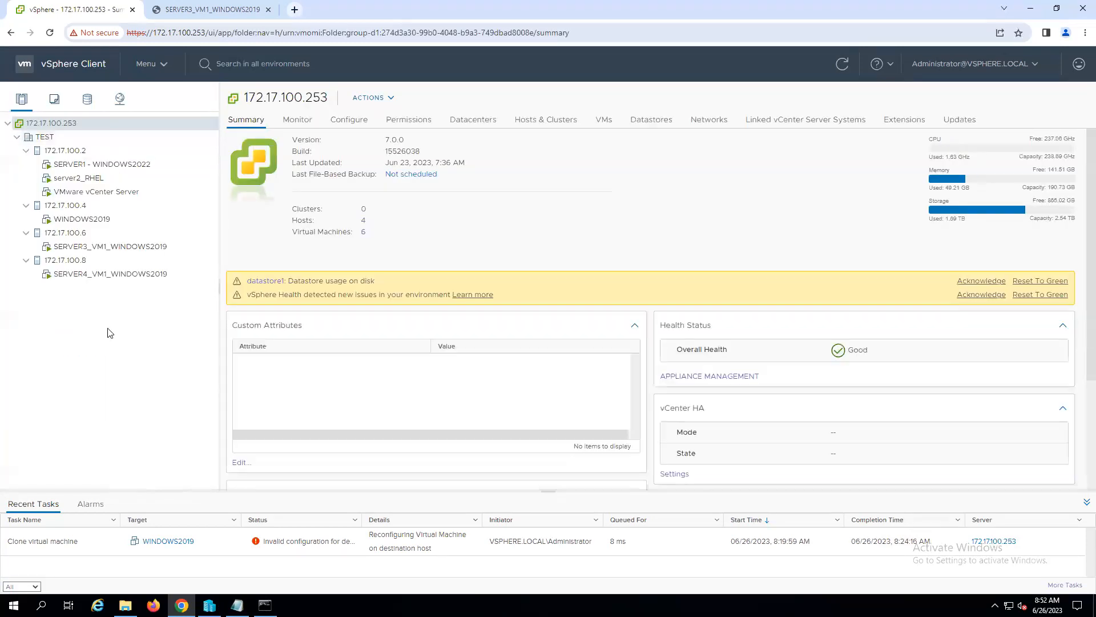
click(78, 153)
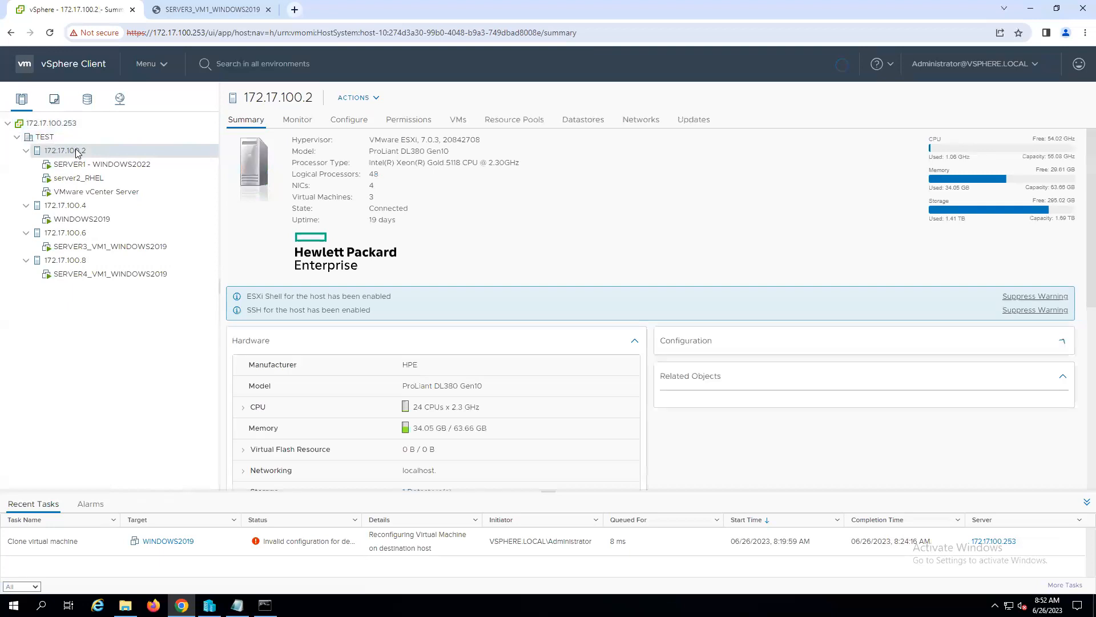
click(598, 123)
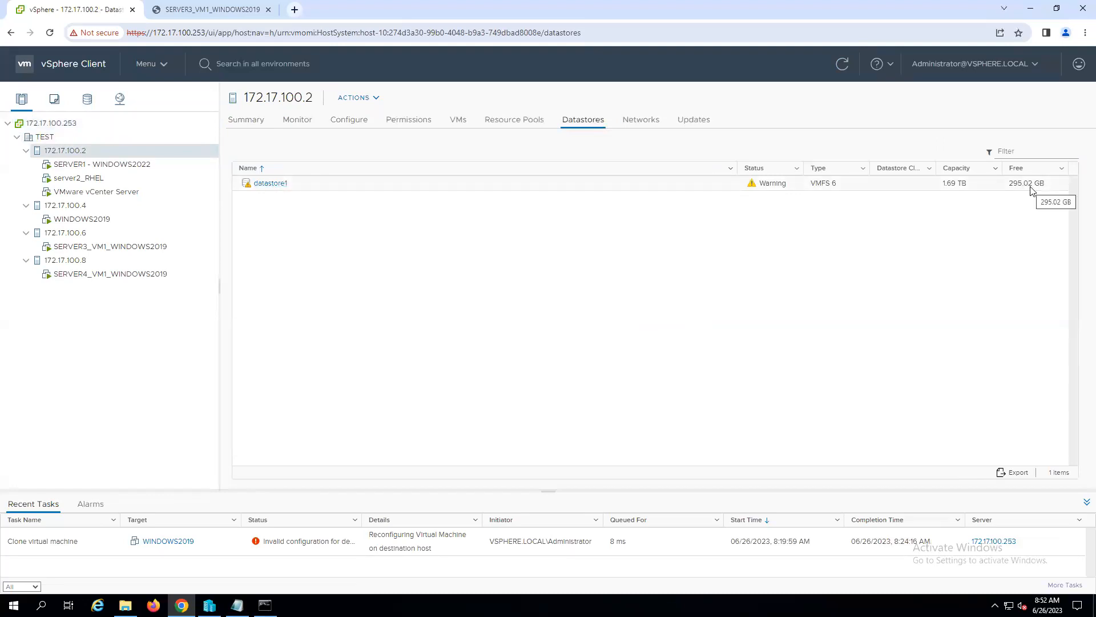
- Open the datastore1 summary of host 172.17.100.2 to review its storage usage
click(269, 184)
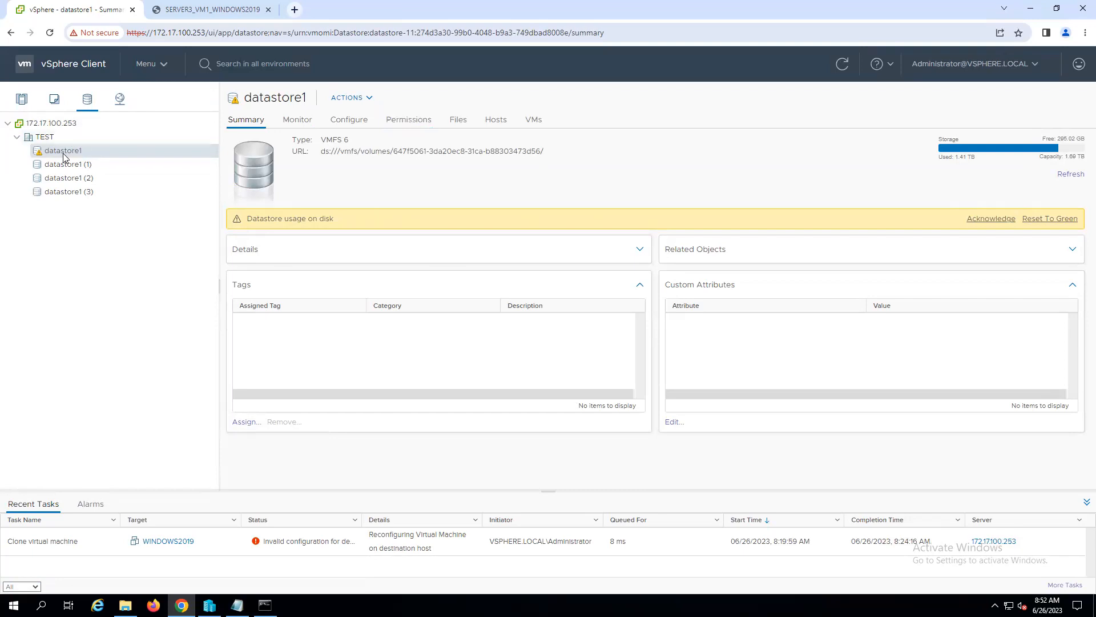
click(44, 137)
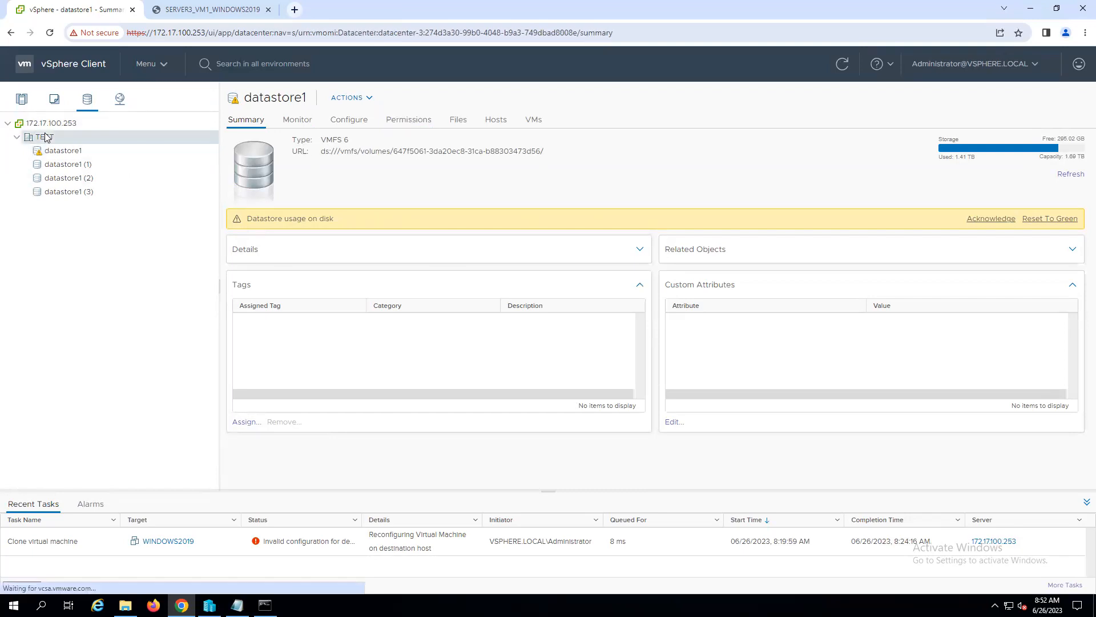
click(64, 151)
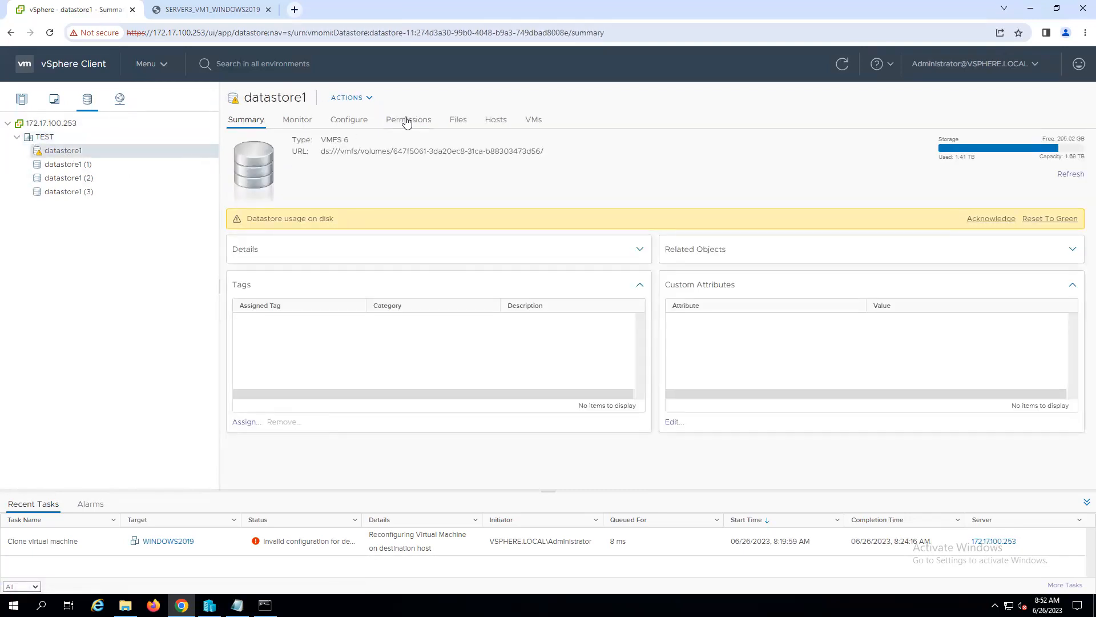
- Browse the files stored on datastore1 and return to the datastore list of host 172.17.100.2
click(368, 98)
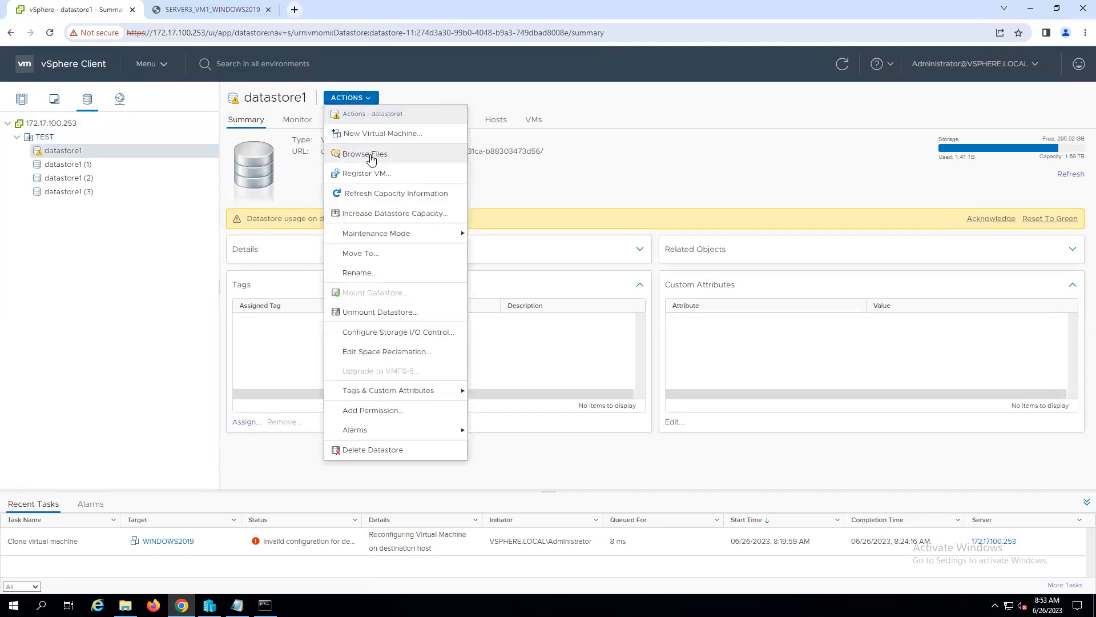
click(370, 154)
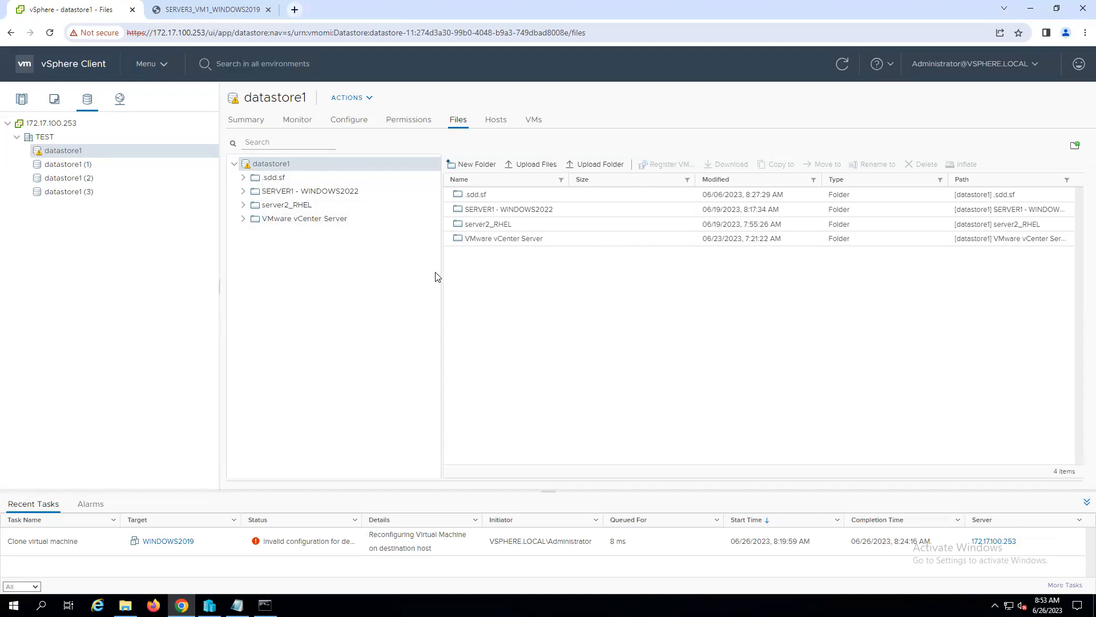
click(22, 101)
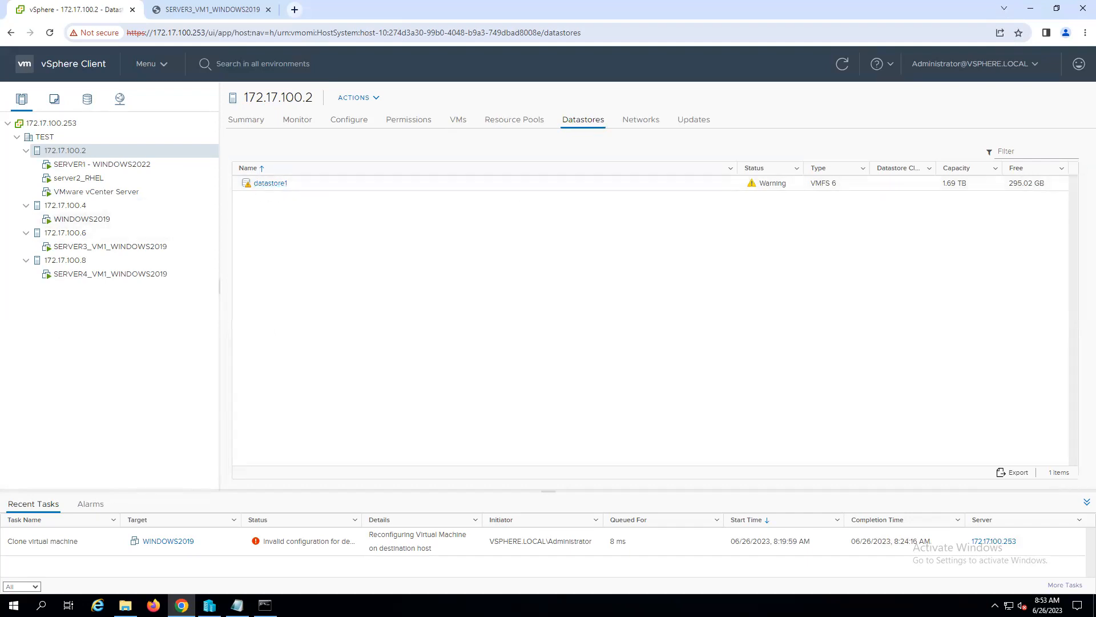
click(276, 184)
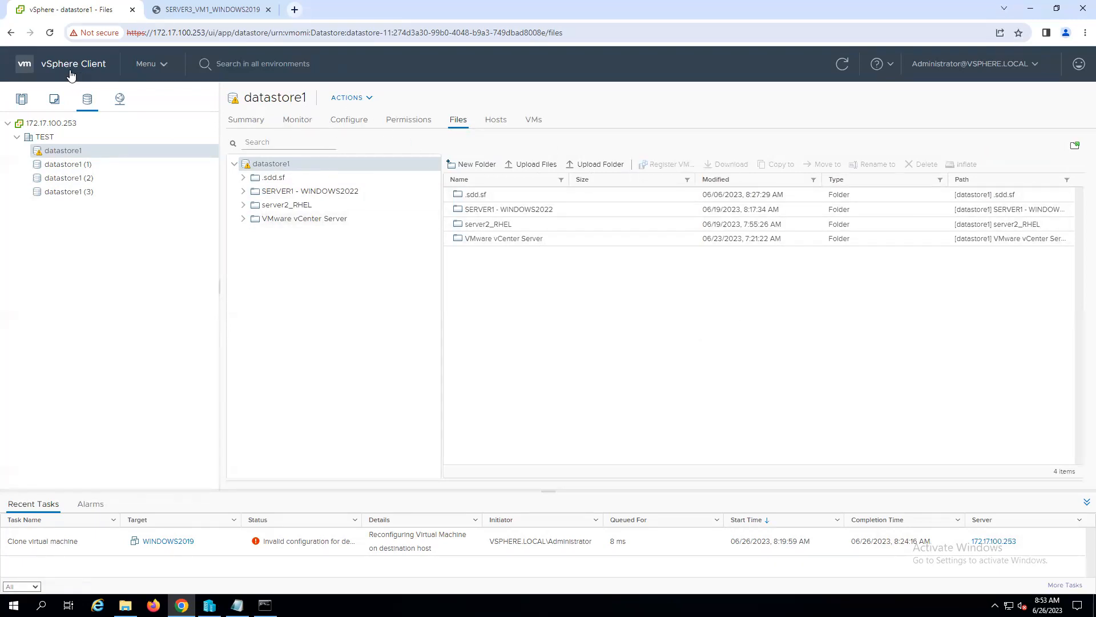
click(22, 99)
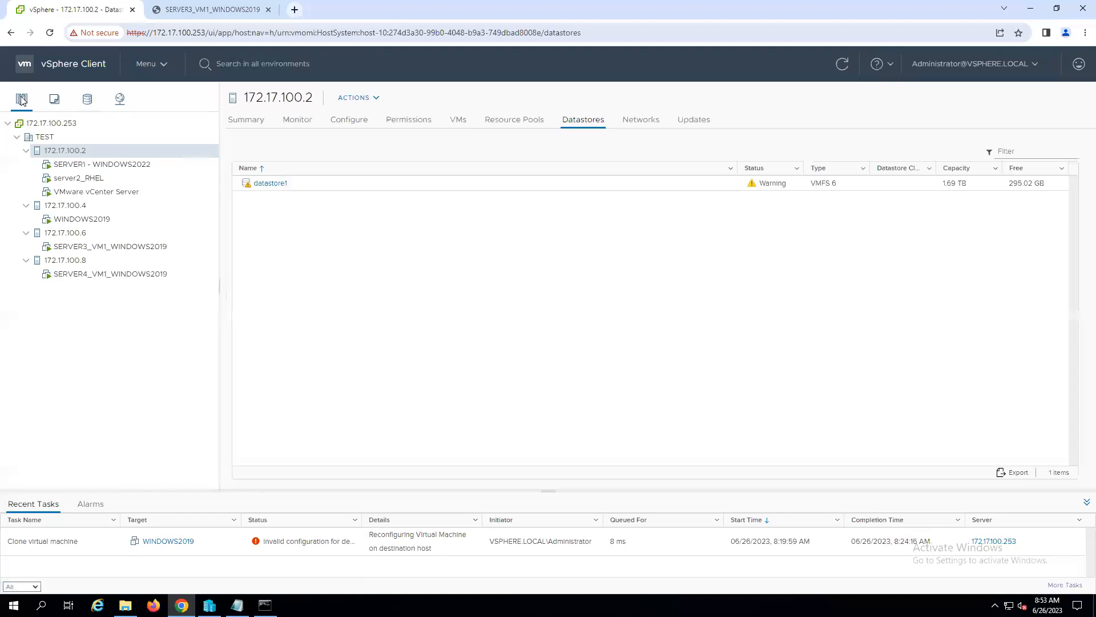
- Review the actions available for datastore1 in the datastore list of host 172.17.100.2
click(777, 188)
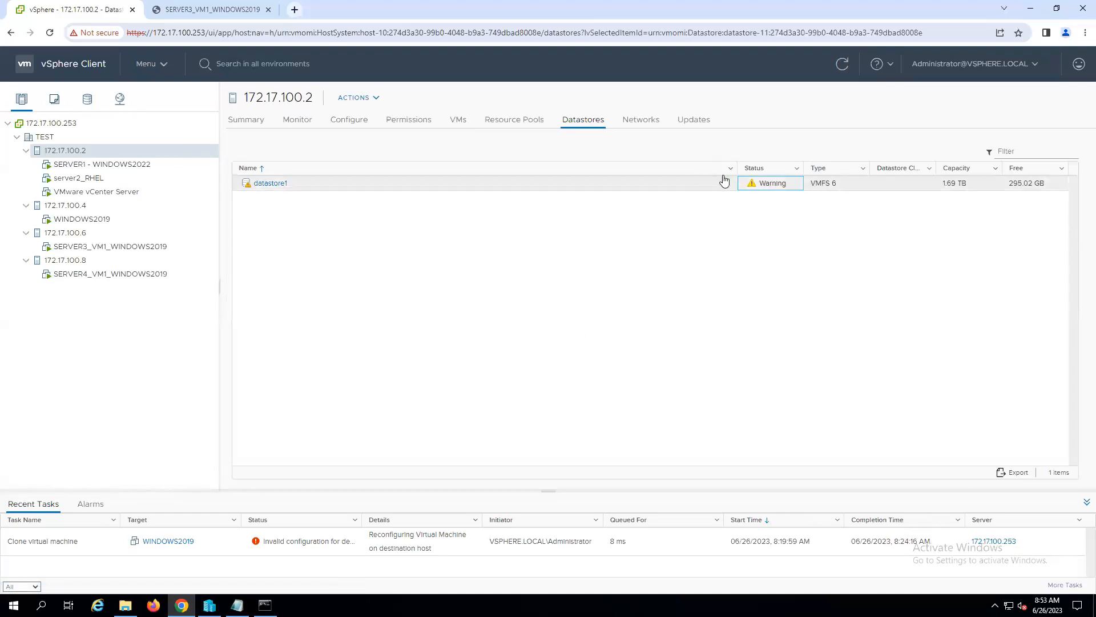
right_click(767, 186)
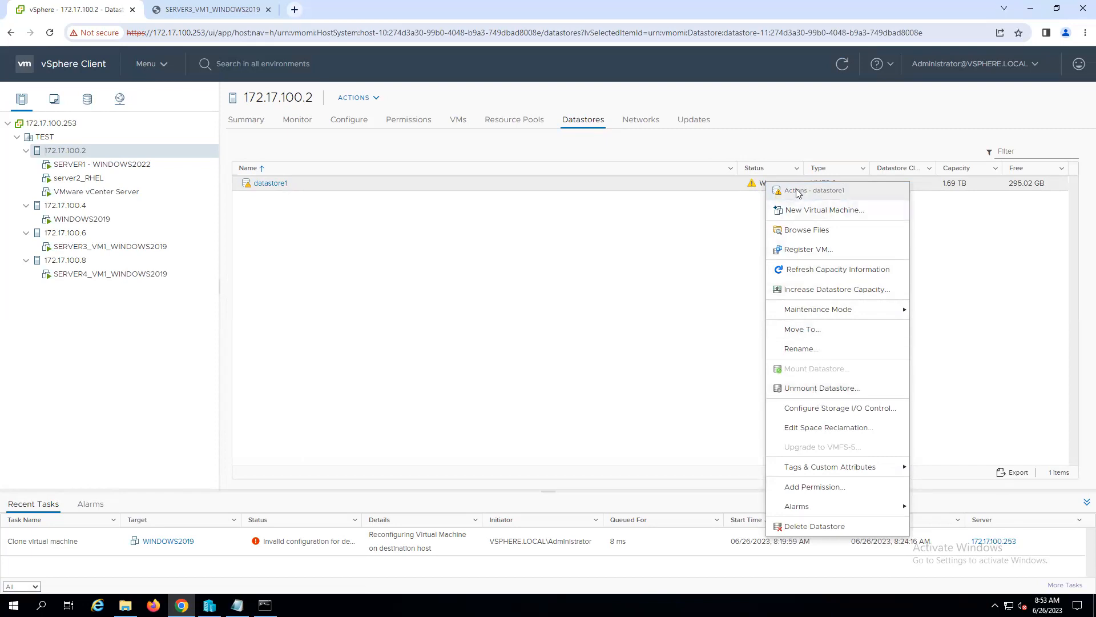
click(443, 320)
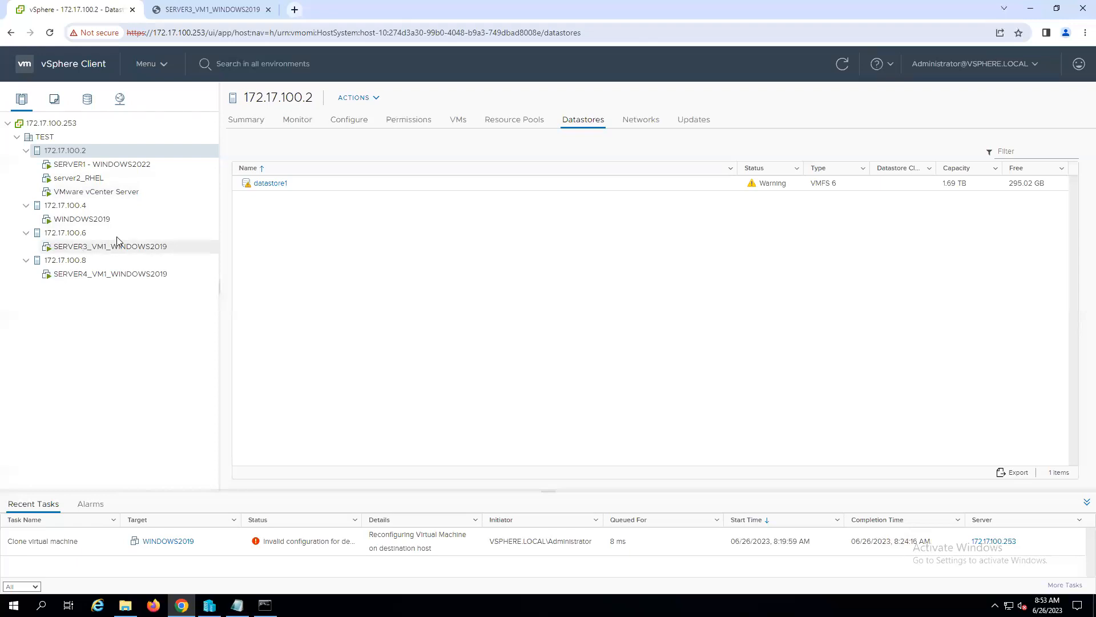
- Start cloning WINDOWS2019 to a virtual machine named SERVER1_CLONED_VM_WINDOWS2019 in the TEST datacenter
click(81, 221)
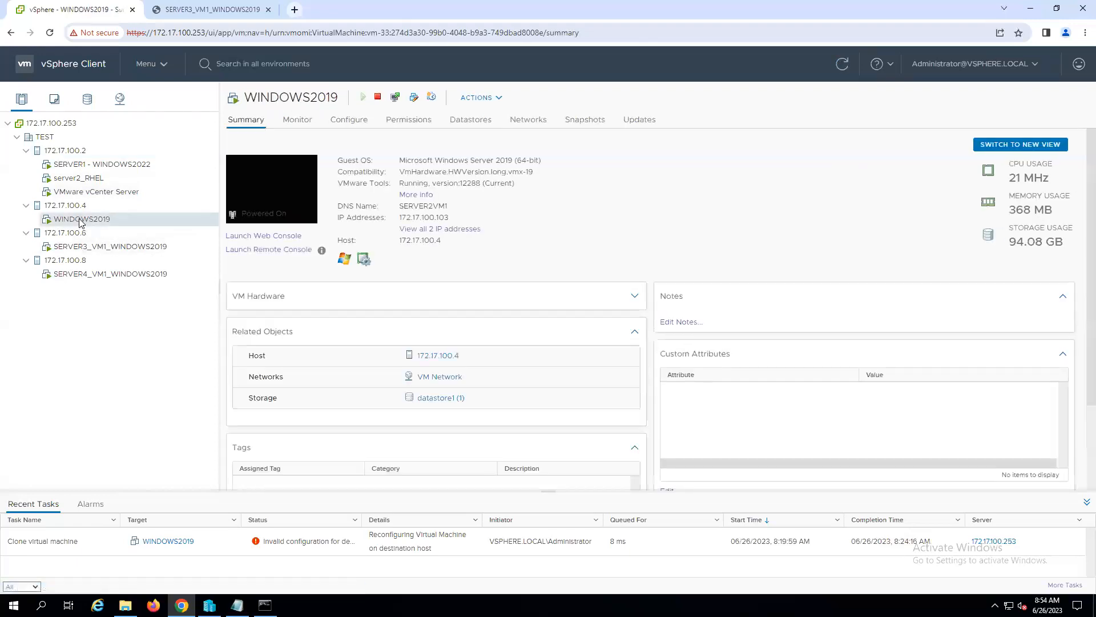
right_click(81, 223)
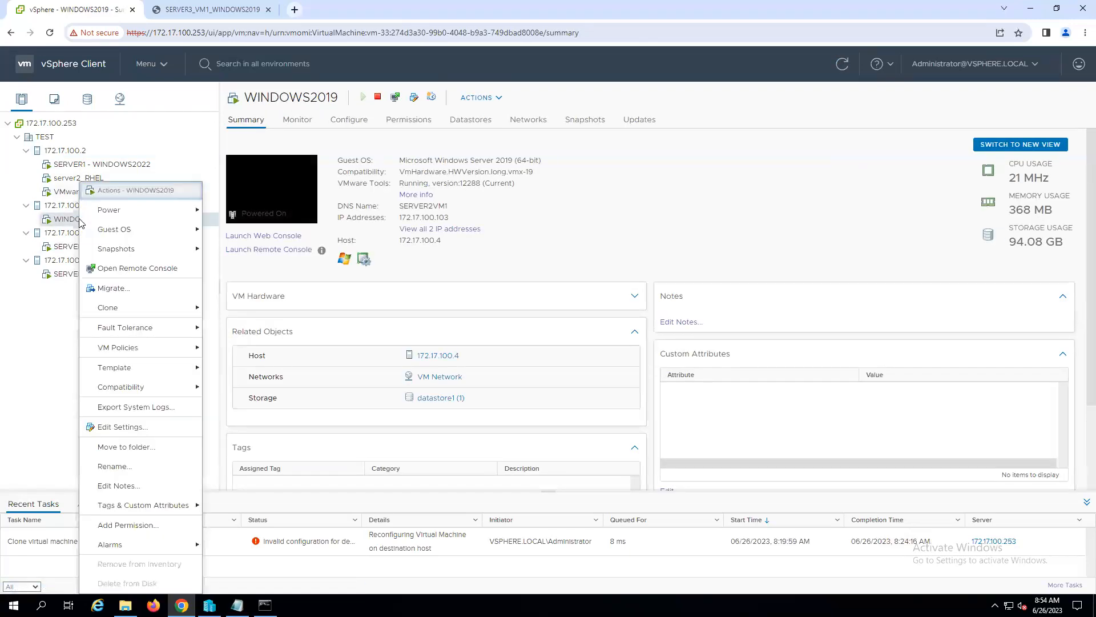
mouse_move(147, 310)
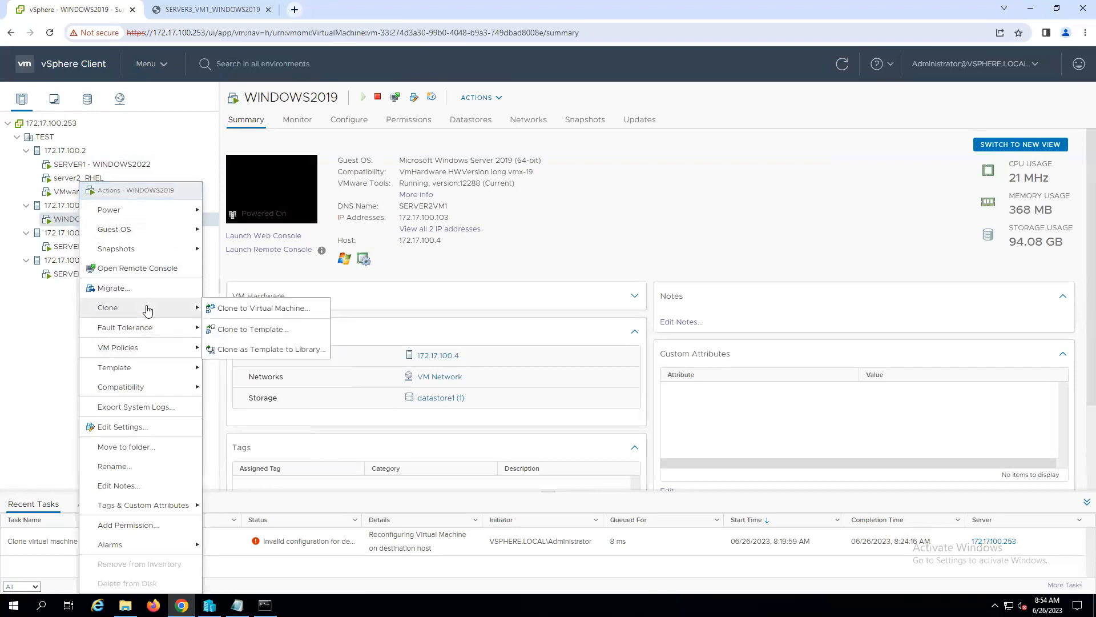
click(258, 308)
click(485, 188)
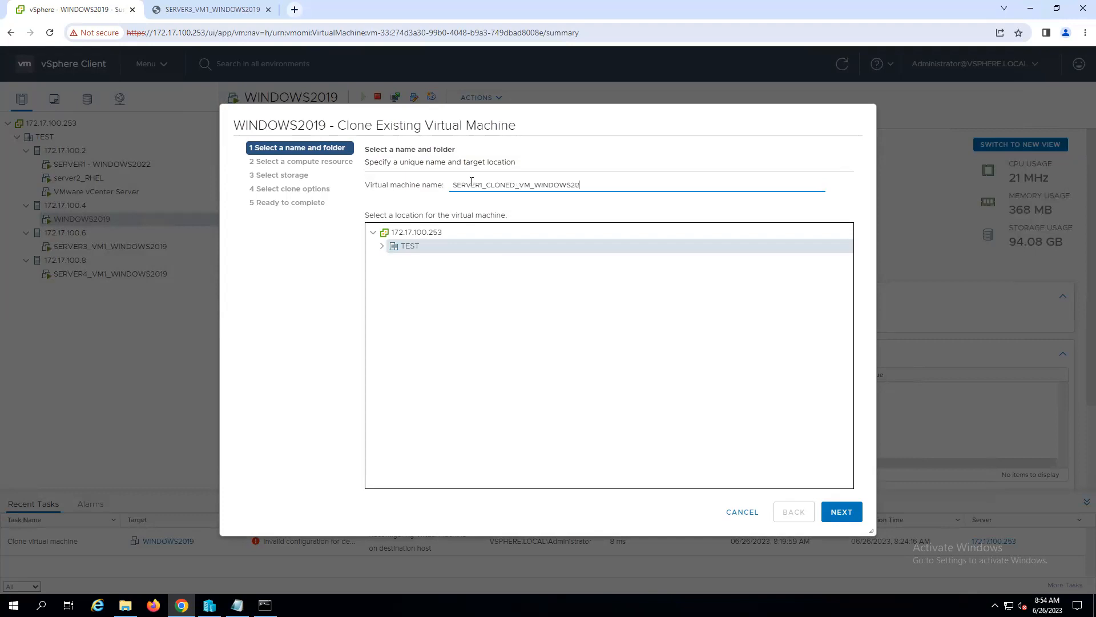
click(841, 511)
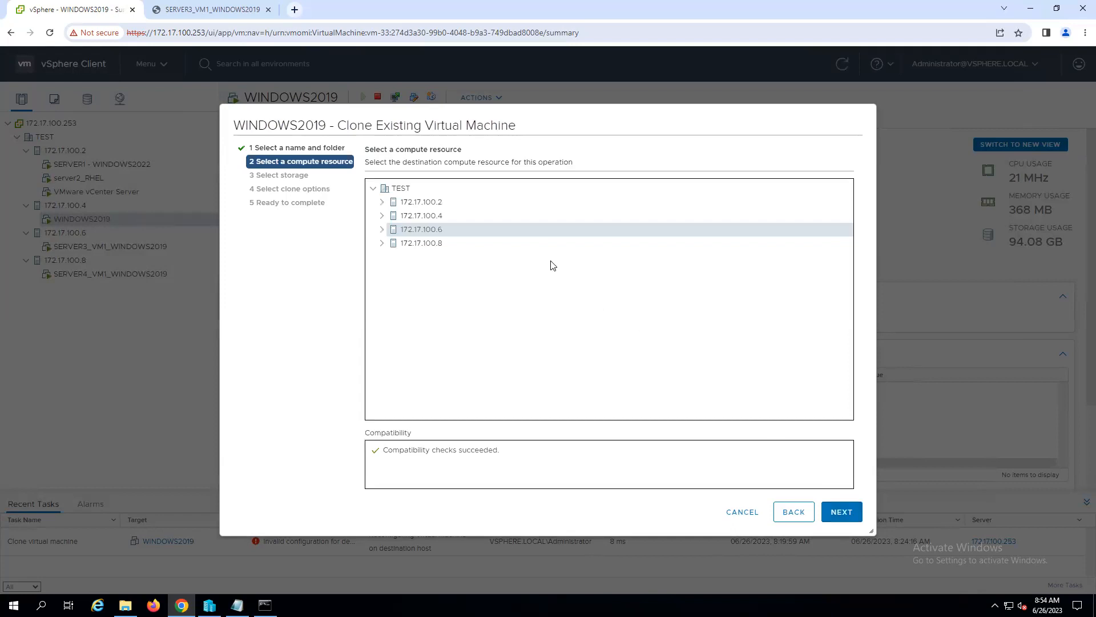
- Place the clone on host 172.17.100.2 and datastore1, keep the source disk format, leave all clone options off and launch the cloning
click(420, 204)
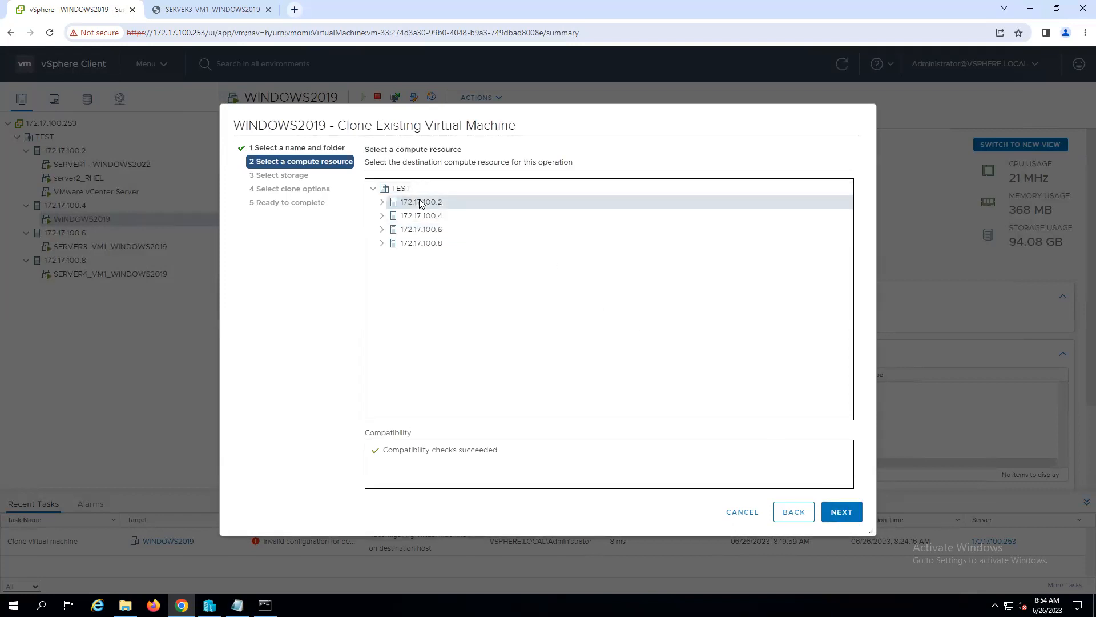
click(840, 513)
click(402, 250)
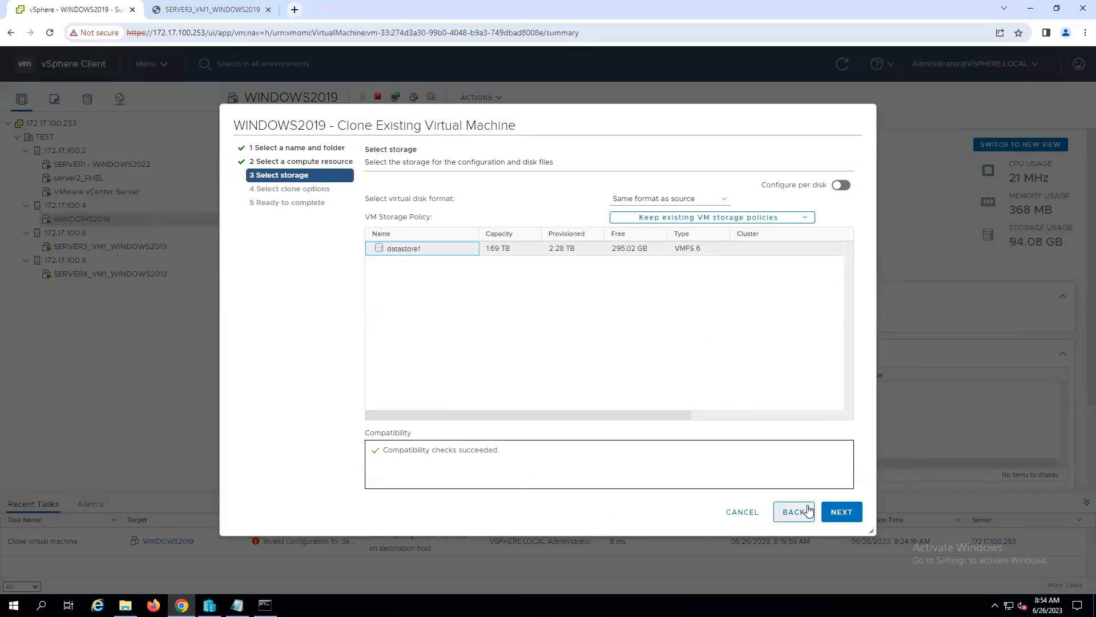
click(840, 509)
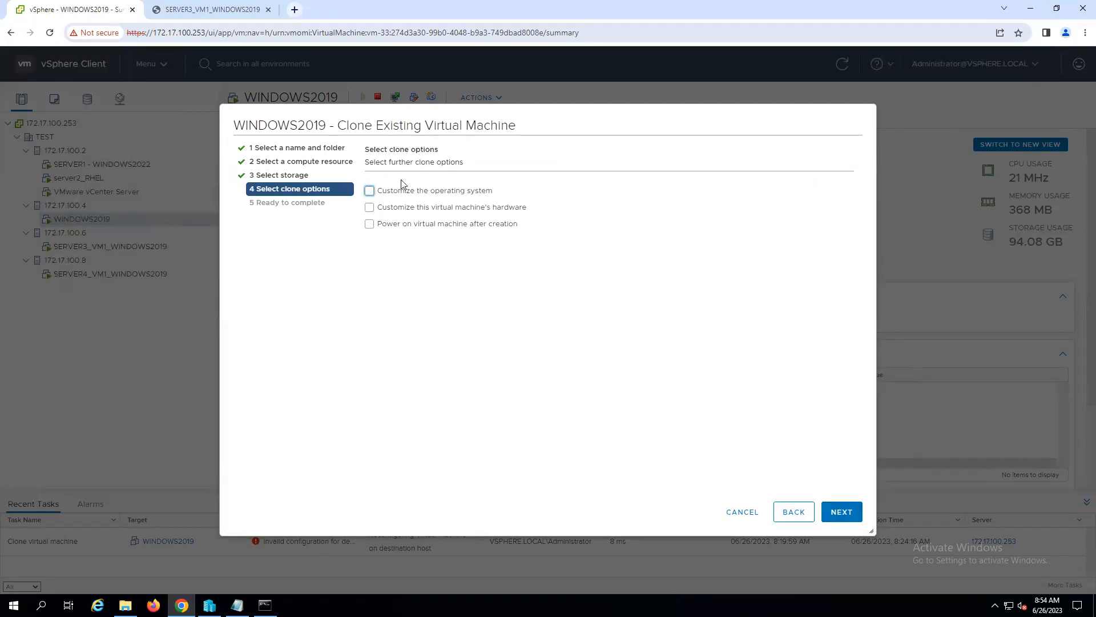
click(835, 513)
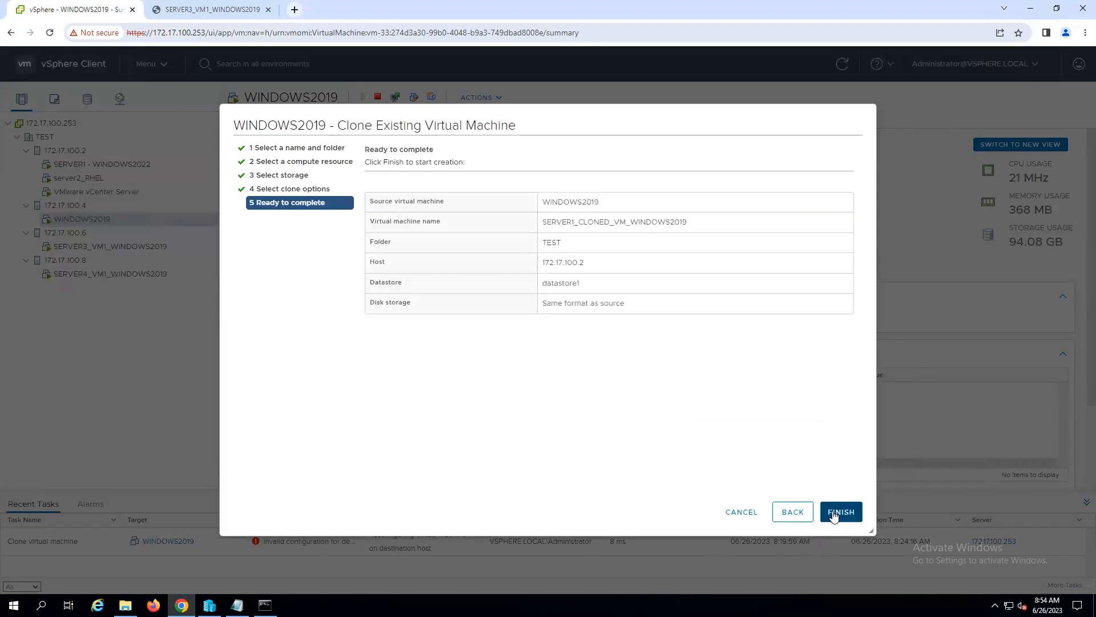
click(833, 513)
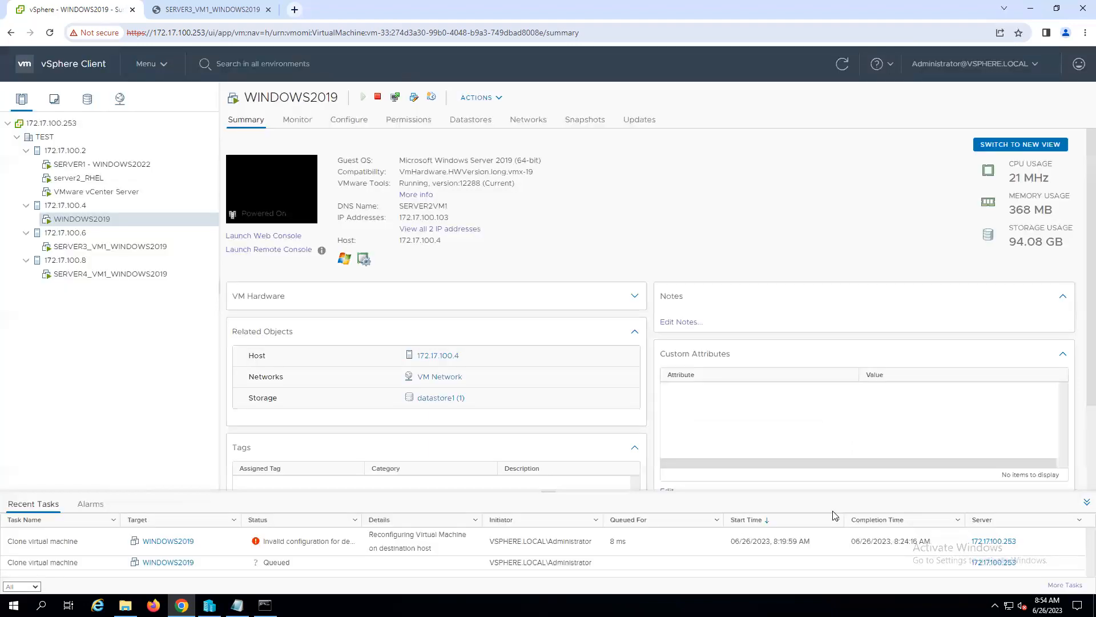